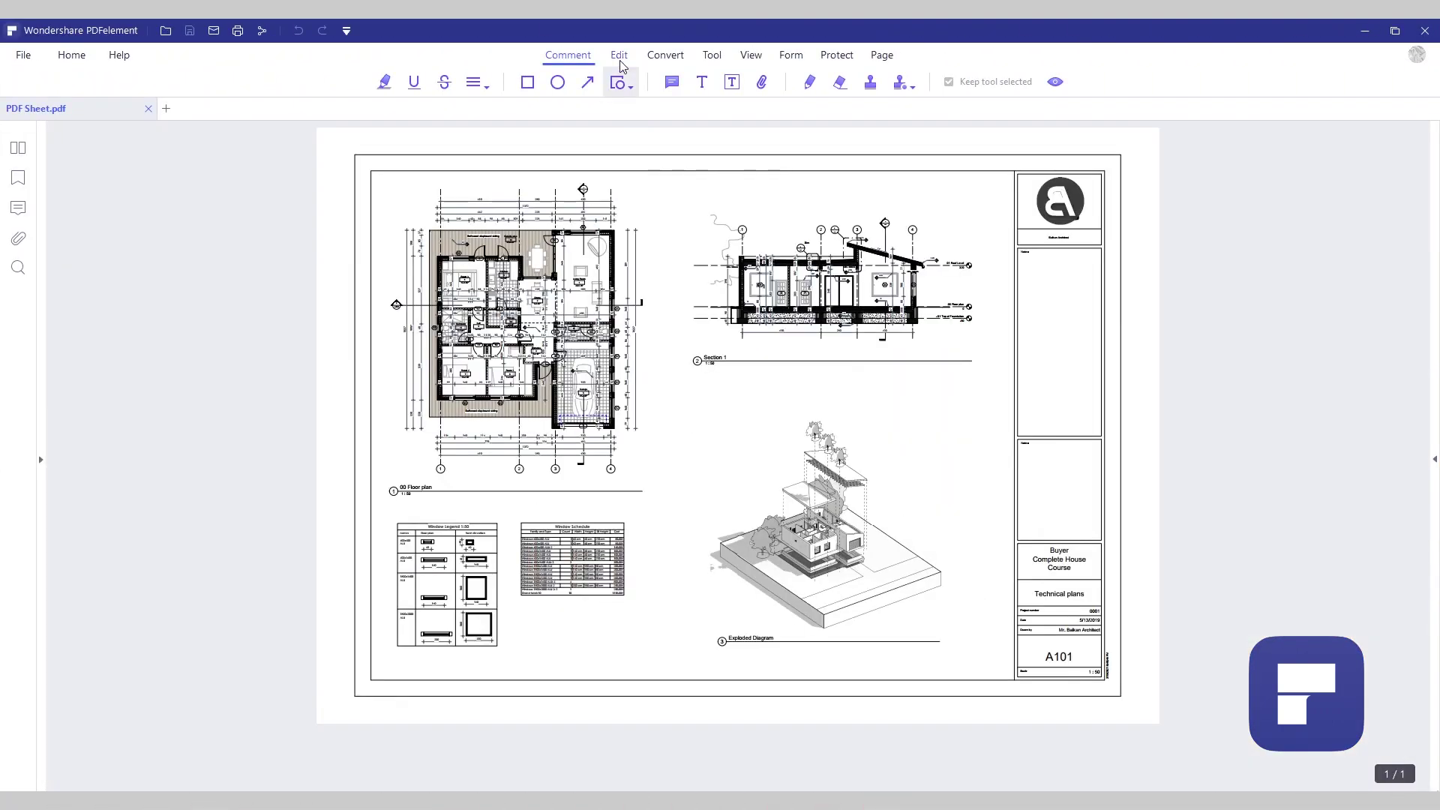
- Delete the exploded diagram image and its Exploded Diagram label from the page
left_click(619, 55)
left_click(765, 480)
key("Delete")
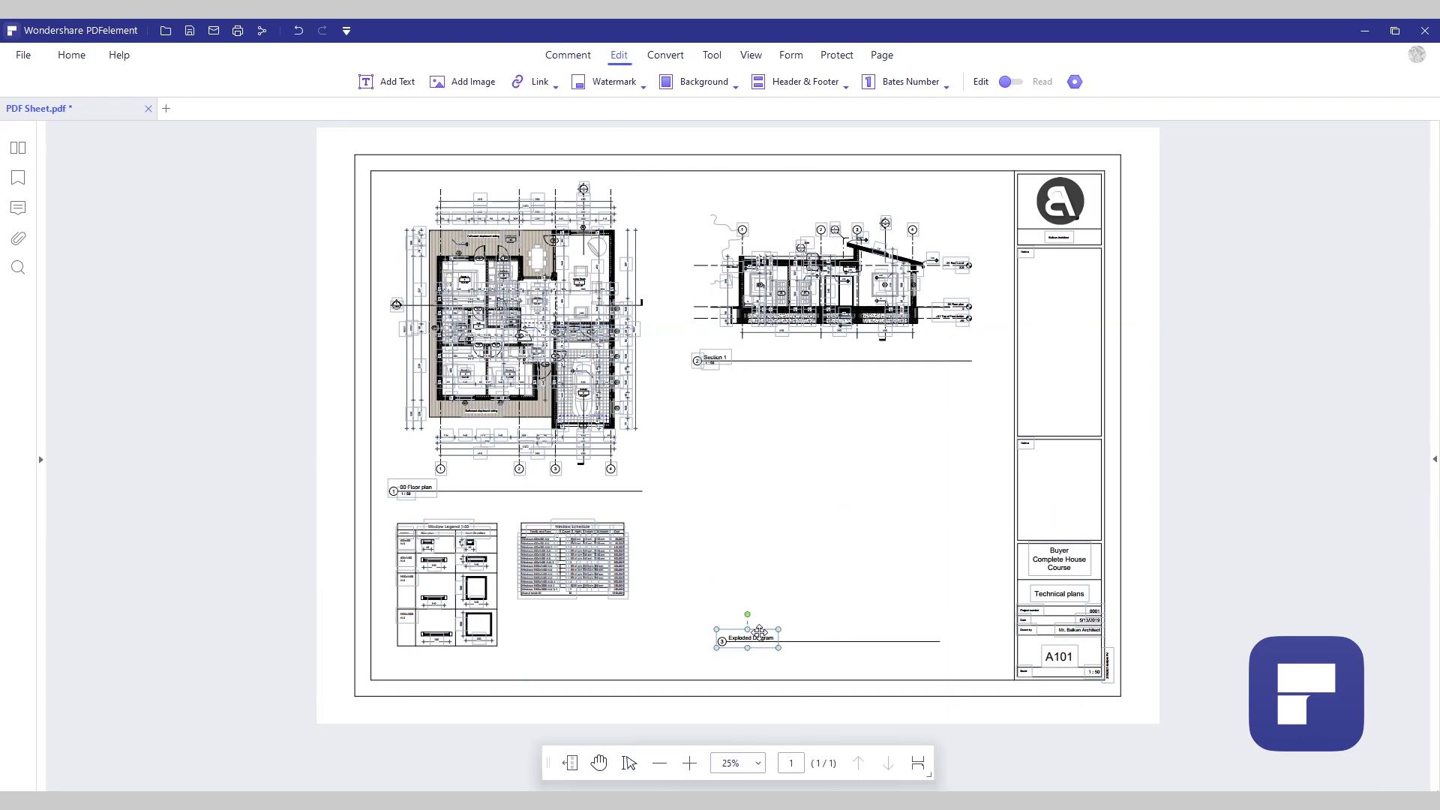
key("Delete")
- Insert the house render image, resize it, and place it lower right beside the section
left_click(463, 82)
double_click(155, 139)
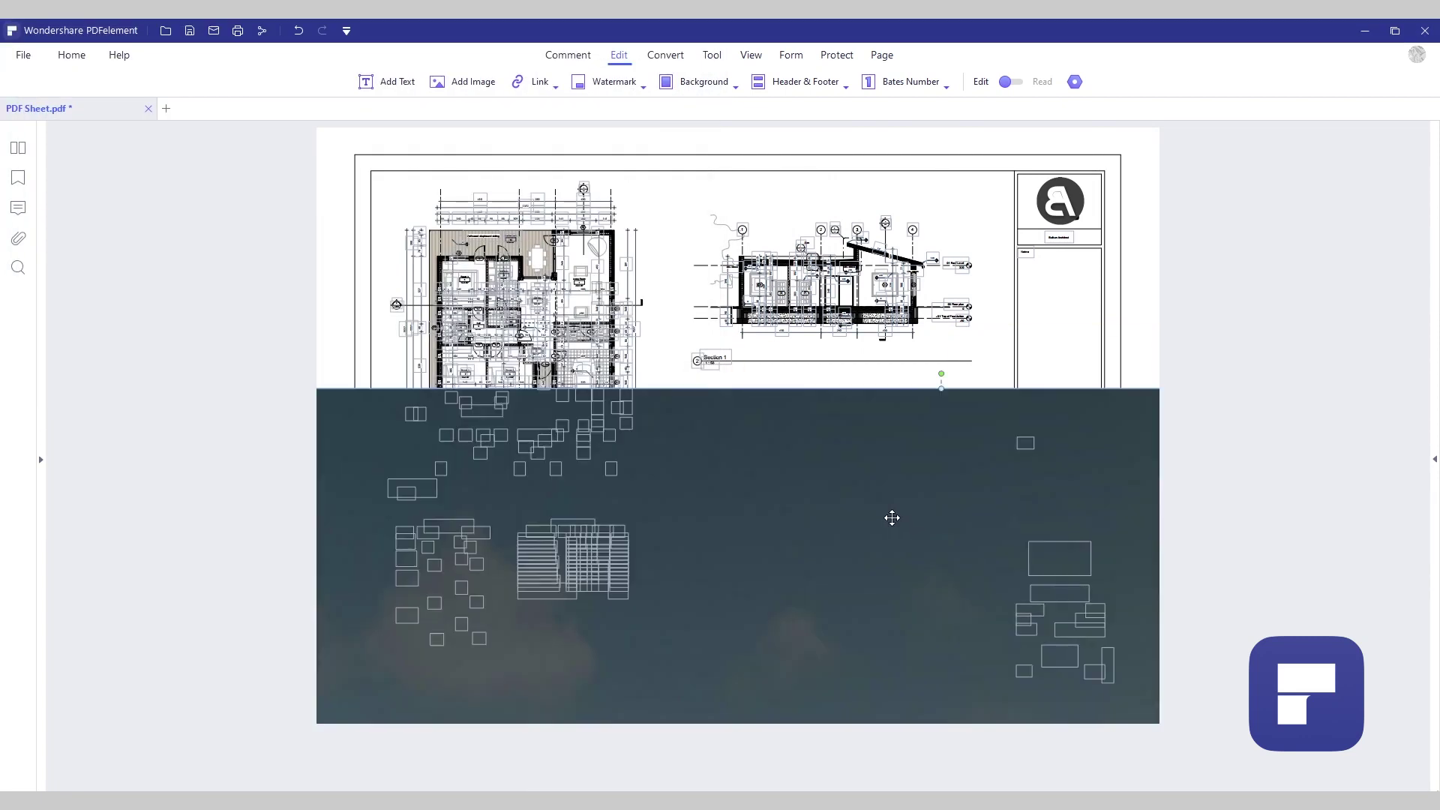
left_click_drag(467, 225, 662, 390)
left_click_drag(826, 488, 855, 526)
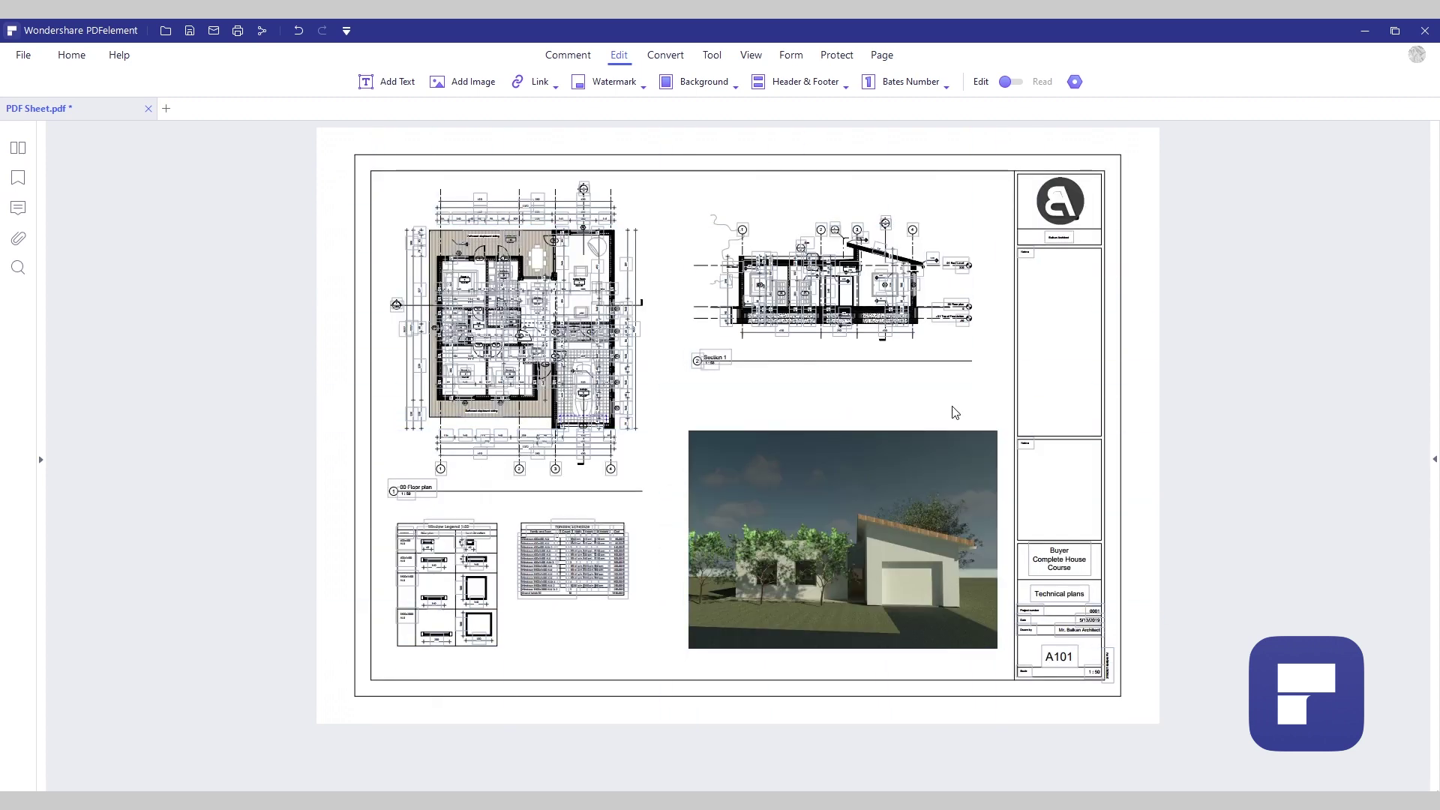
- Add a 'Dream Home' text box in the render's sky
left_click(397, 83)
scroll(579, 415, "up", 5, "ctrl")
left_click(537, 433)
type("Dream Home")
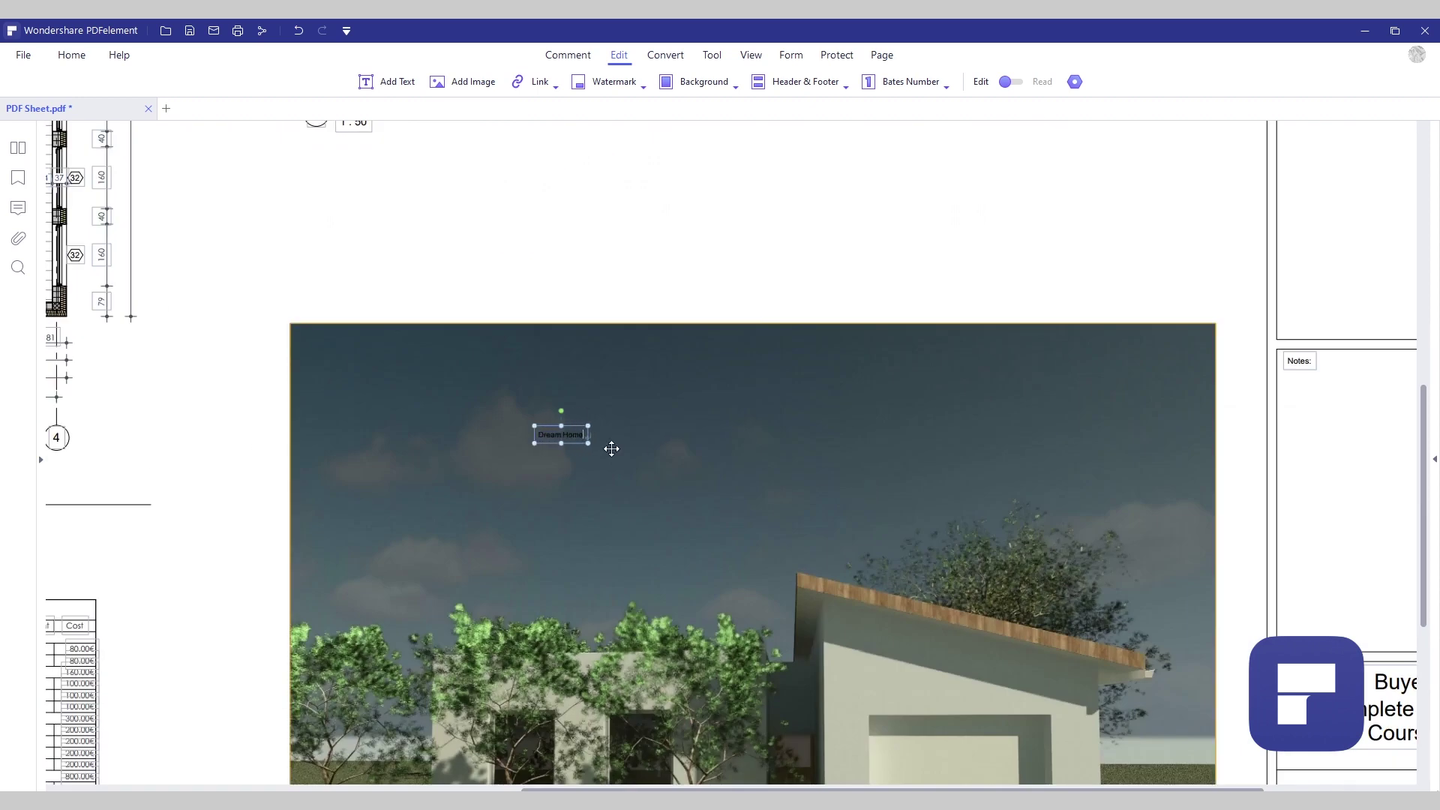
scroll(612, 448, "up", 2, "ctrl")
- Format the Dream Home text as white Century Gothic at size 72
left_click(563, 427)
left_click(691, 370)
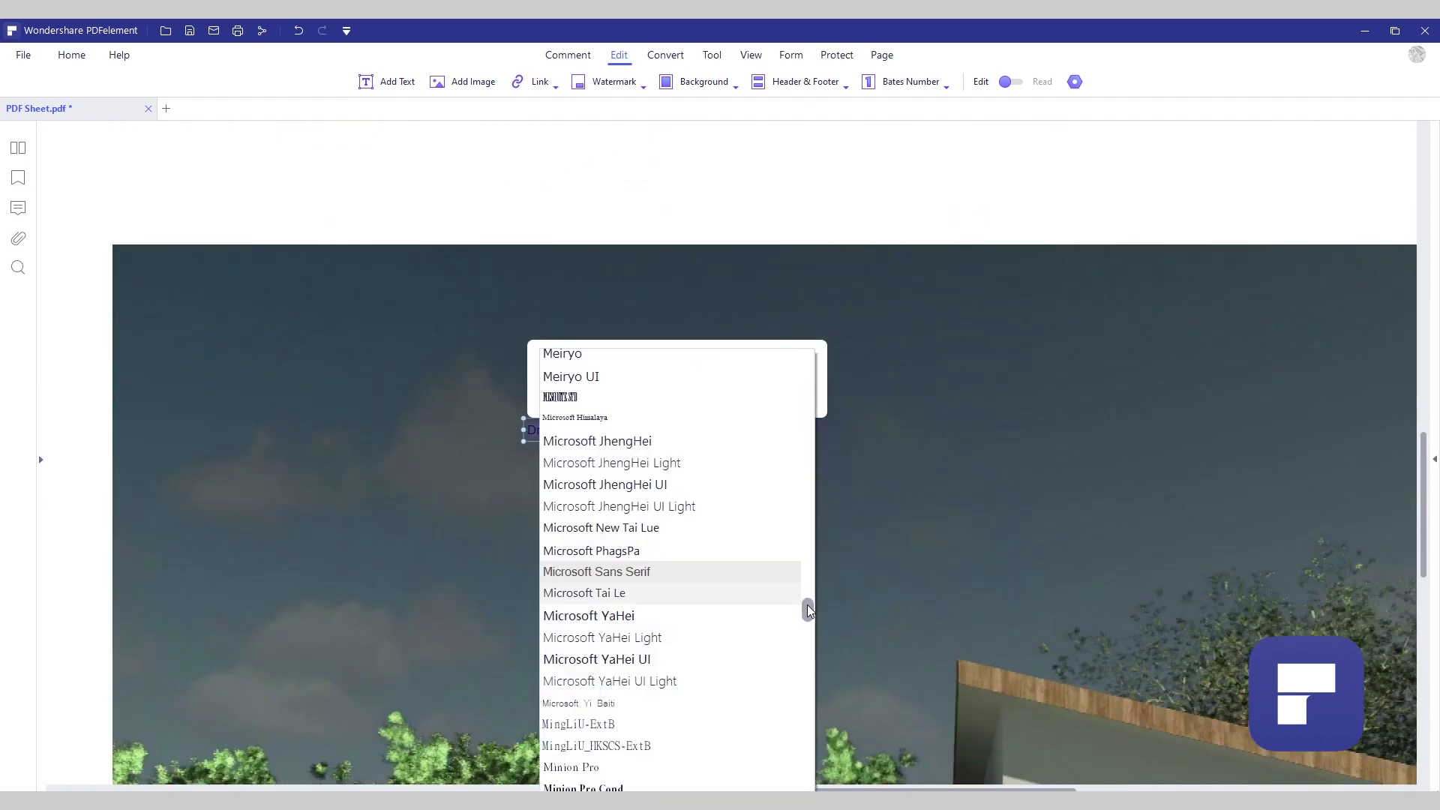
scroll(740, 446, "up", 10)
left_click(645, 414)
left_click(803, 394)
left_click(801, 428)
left_click(598, 393)
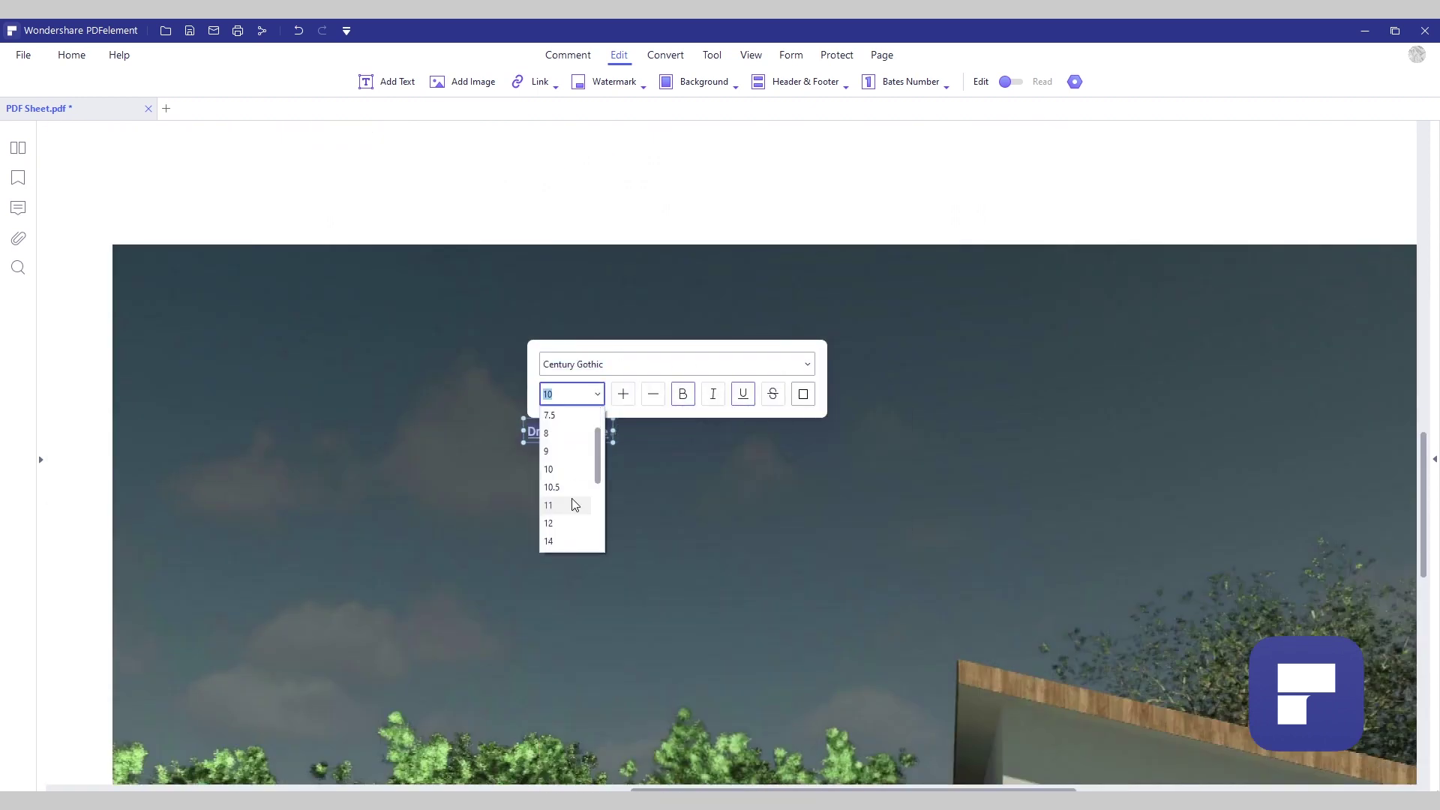
left_click(566, 528)
left_click(553, 415)
scroll(553, 415, "down", 3, "ctrl")
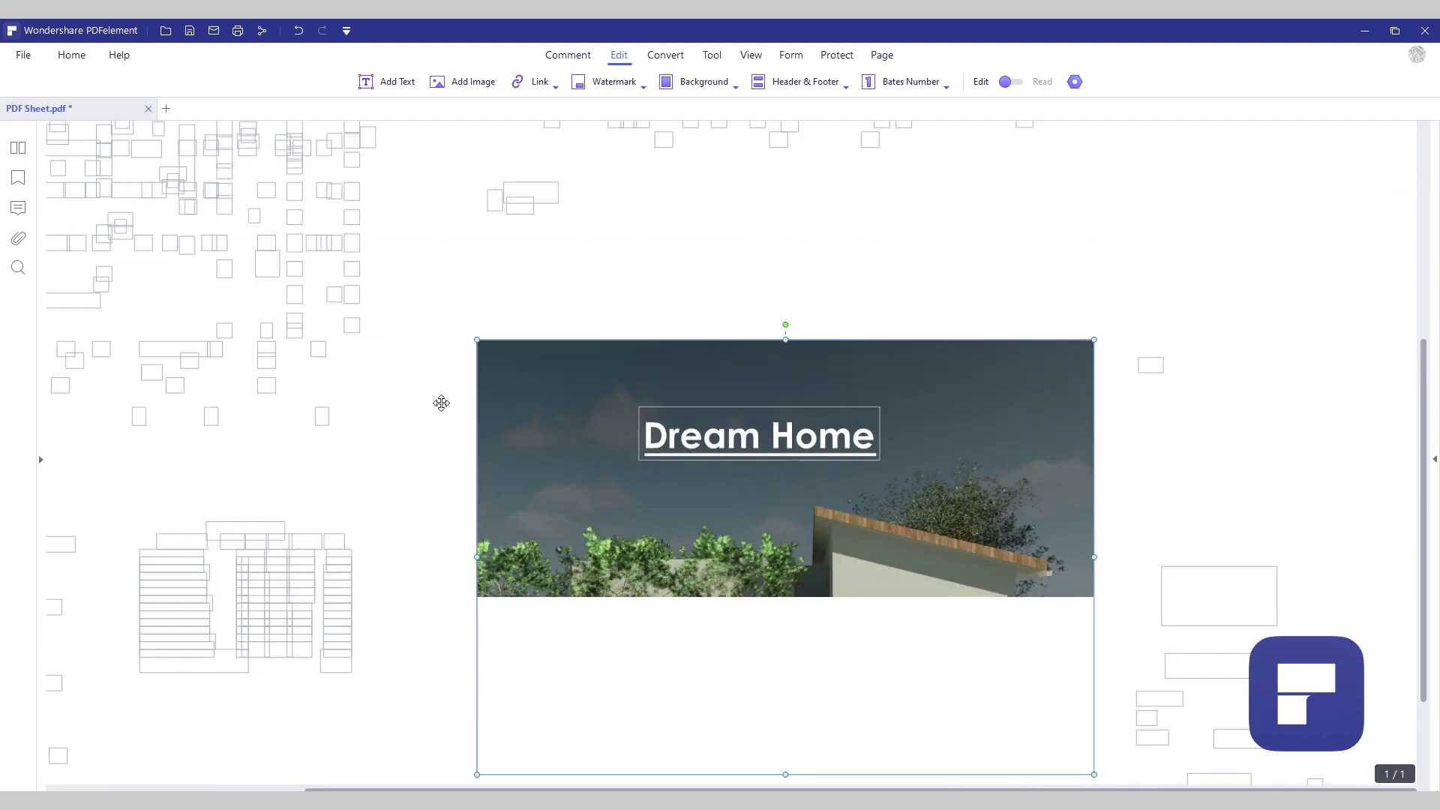
scroll(700, 363, "down", 5, "ctrl")
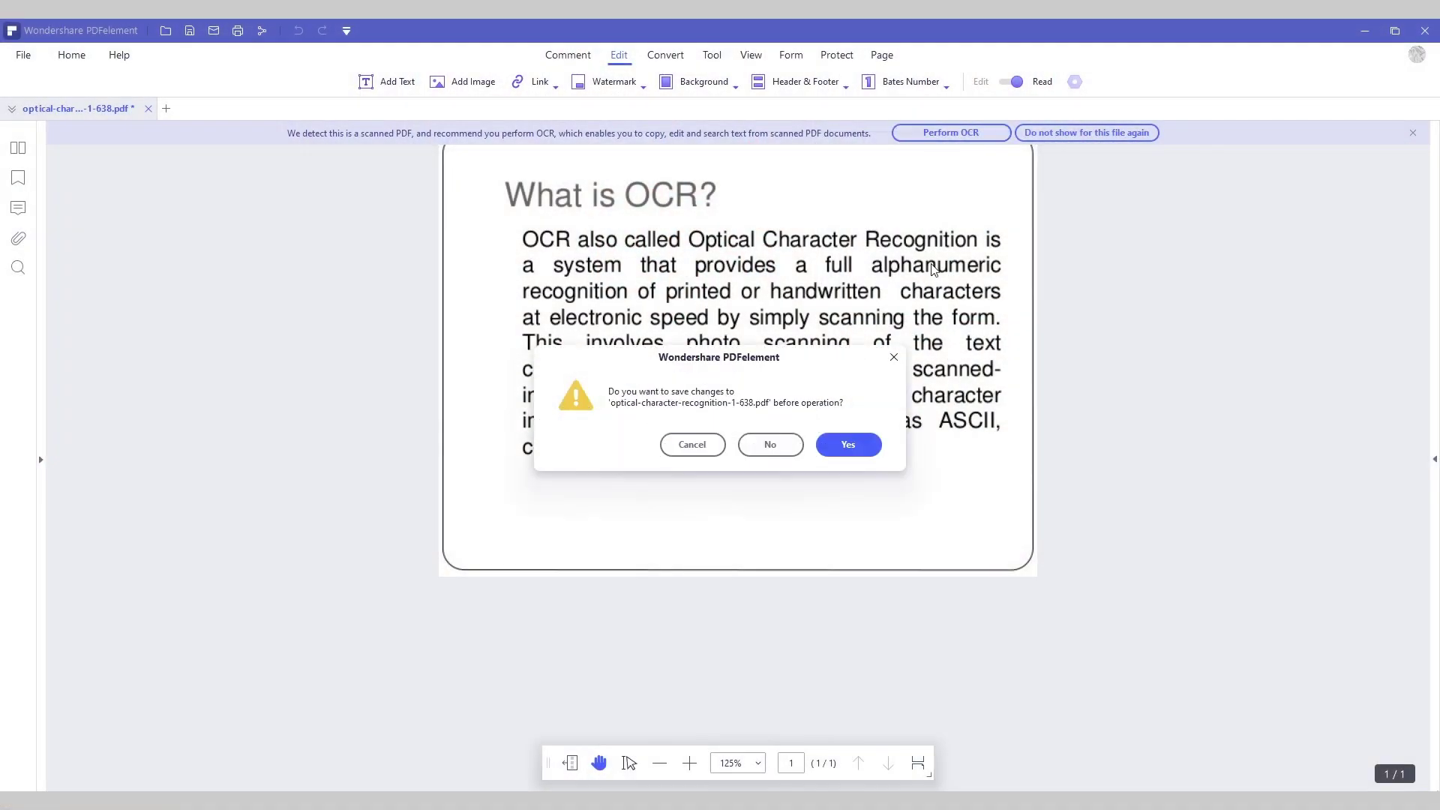
- Run OCR on the page and highlight the text from 'recognition' to 'scanning' in red
left_click(849, 444)
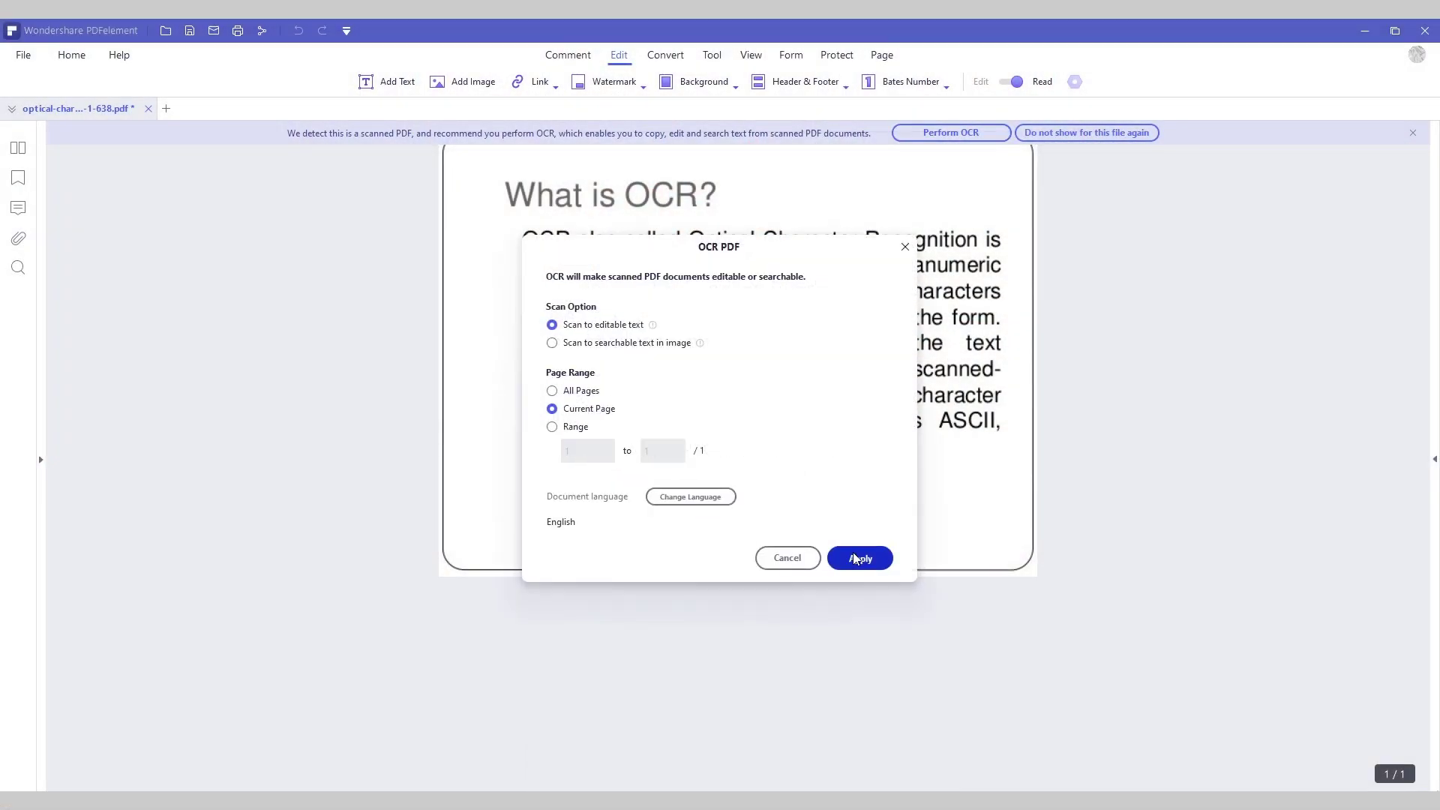
left_click(860, 558)
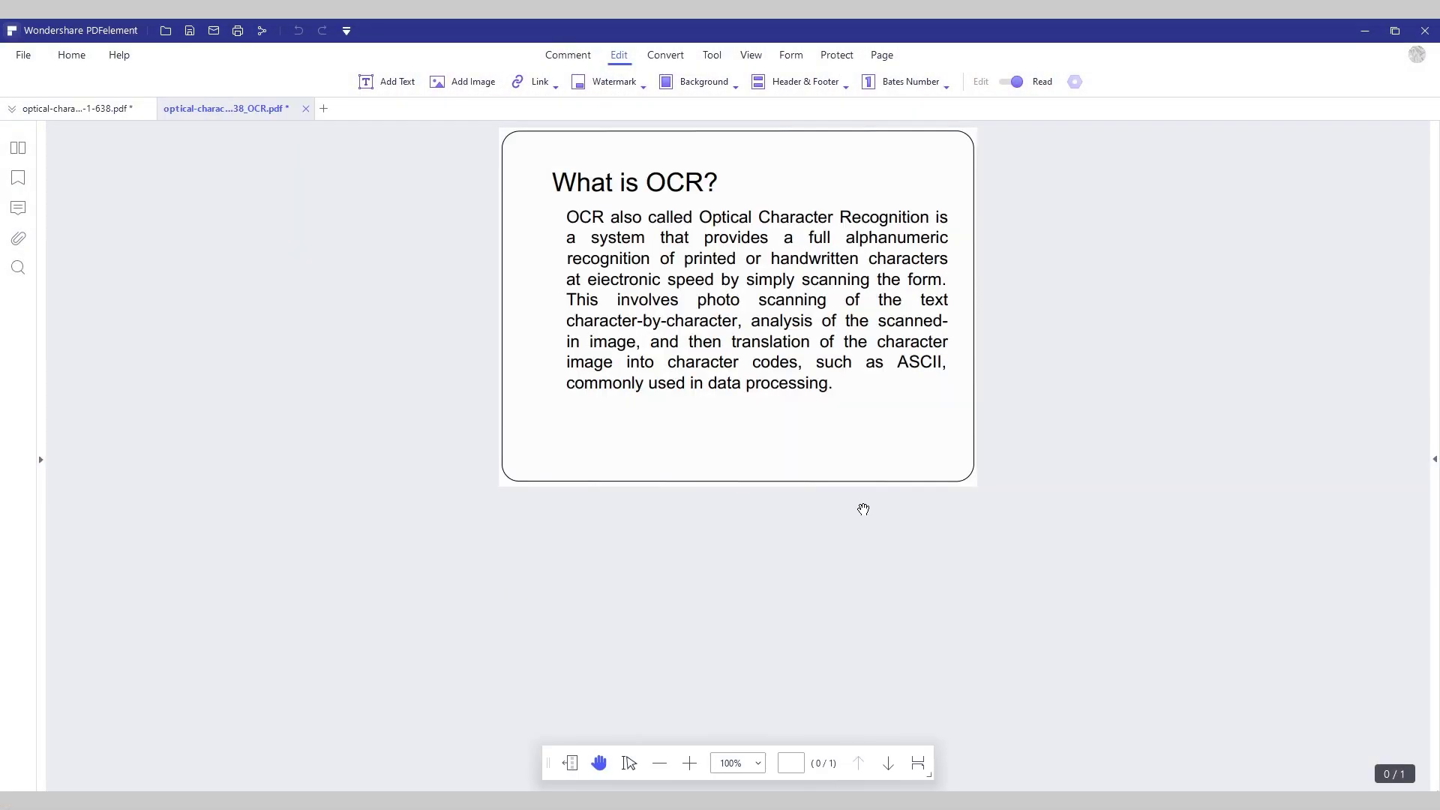
double_click(648, 258)
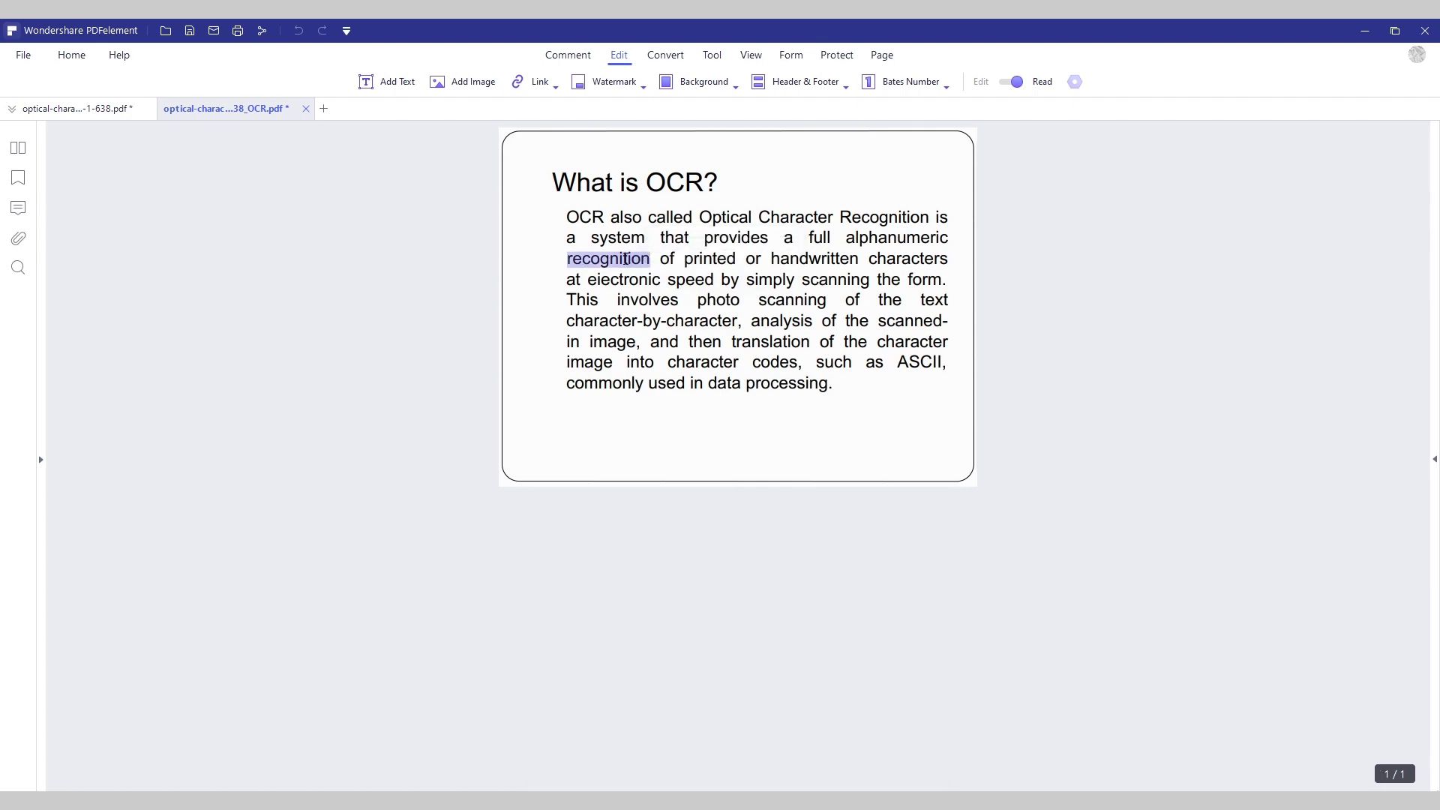
left_click(569, 258)
left_click_drag(569, 258, 813, 303)
left_click(855, 269)
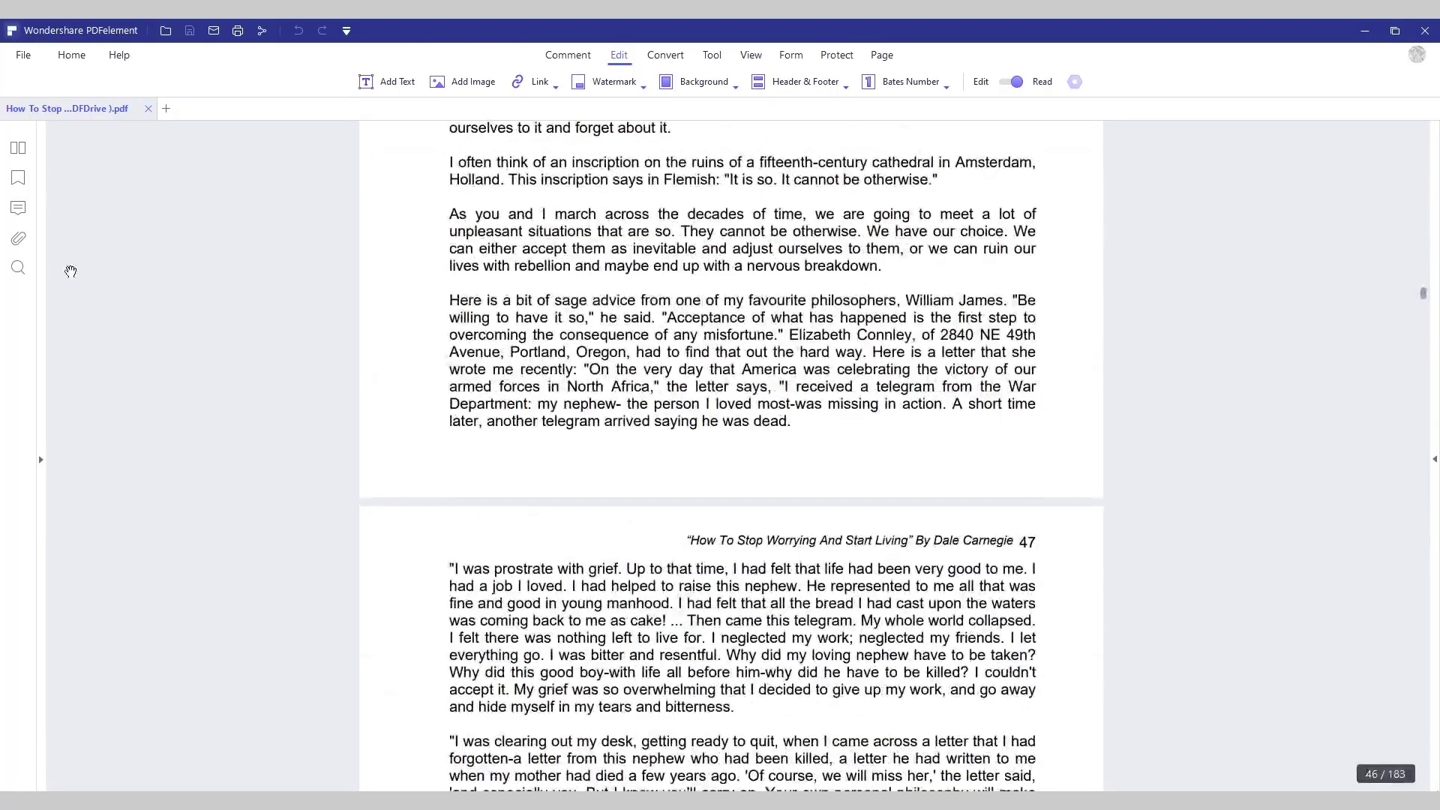
- Search the other PDF for 'word' in the search panel
left_click(18, 268)
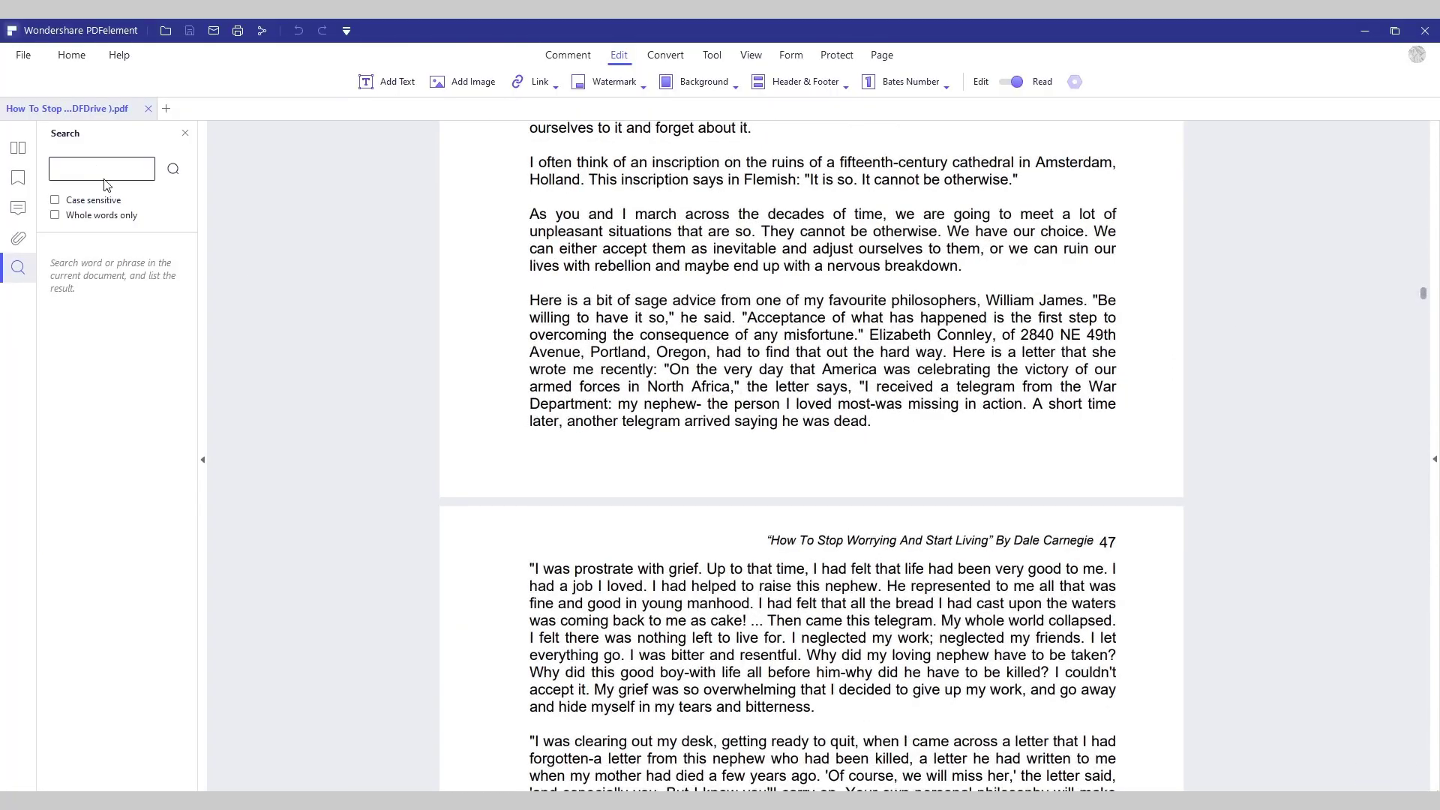
type("word")
key("Return")
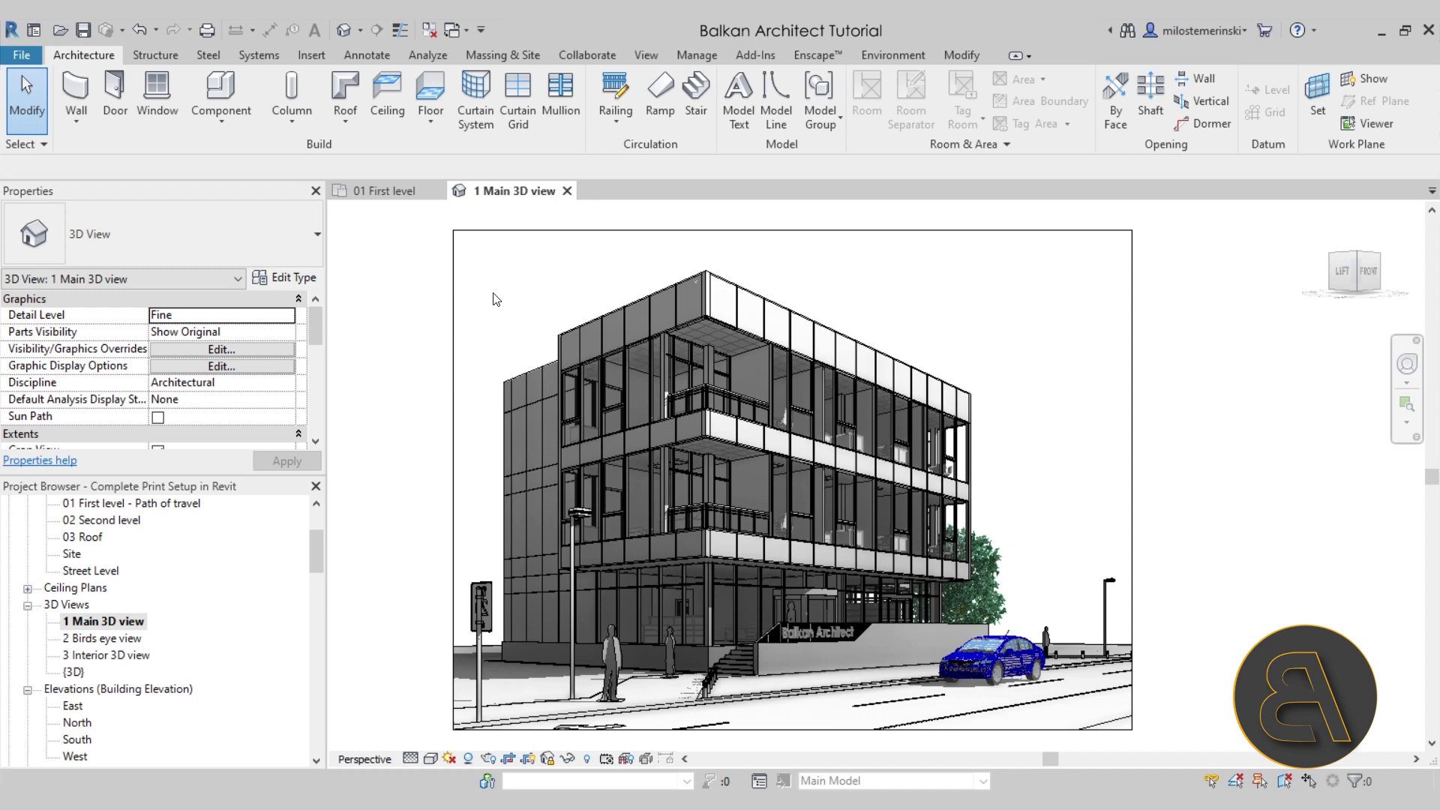
- Show the 01 First level plan, shift it in the view, and reveal the Properties Extents section
left_click(384, 191)
scroll(868, 413, "down", 3)
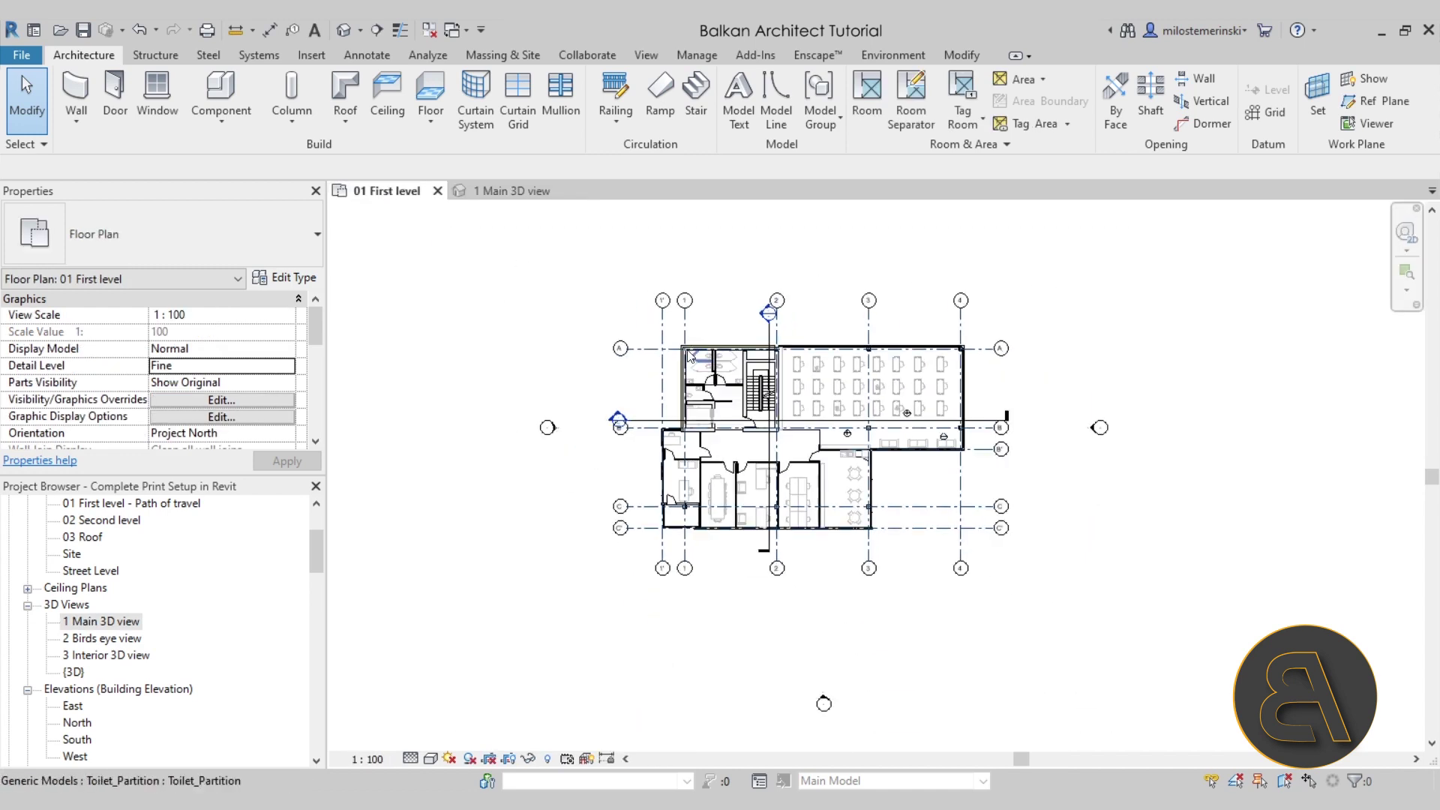
middle_click_drag(817, 331, 705, 347)
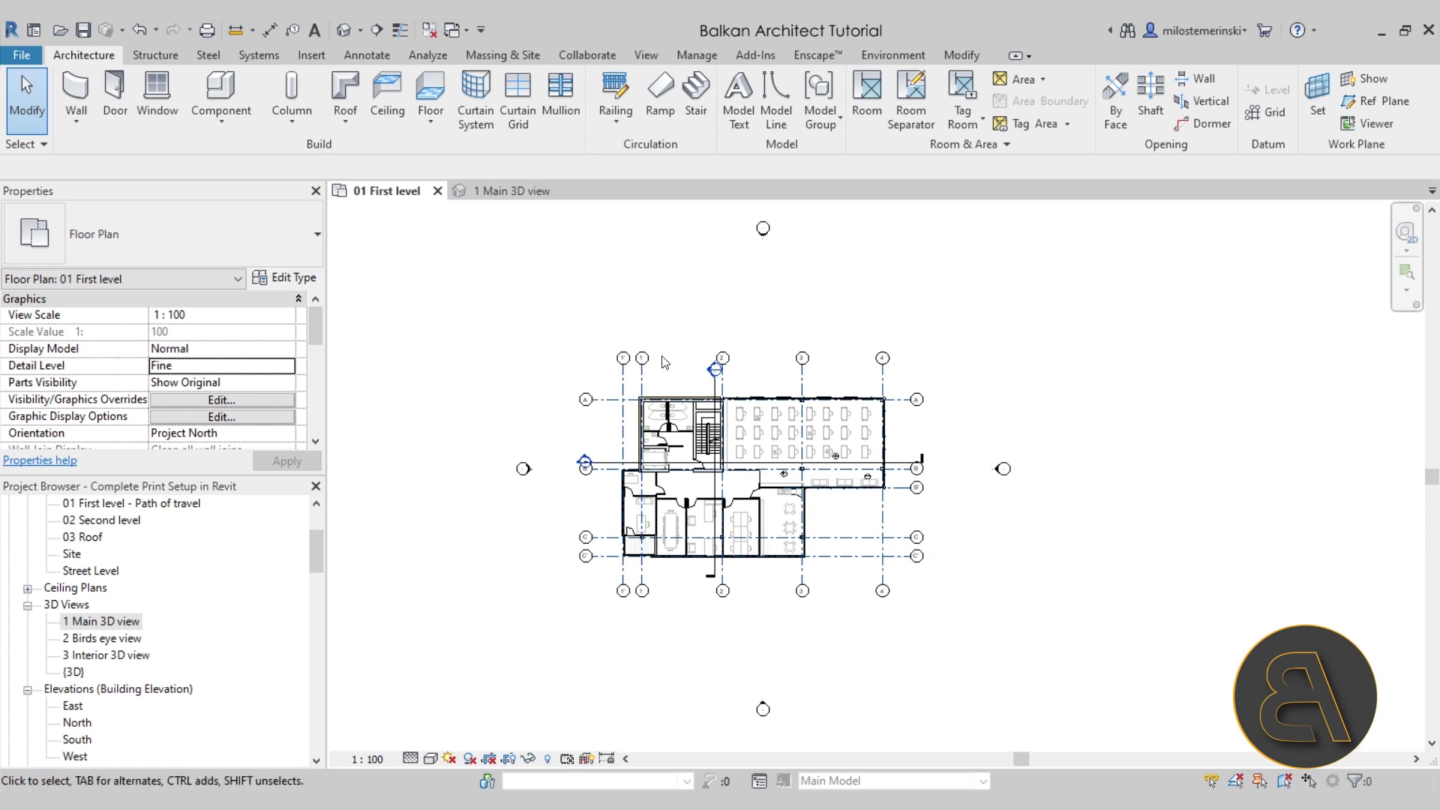
left_click_drag(814, 270, 675, 216)
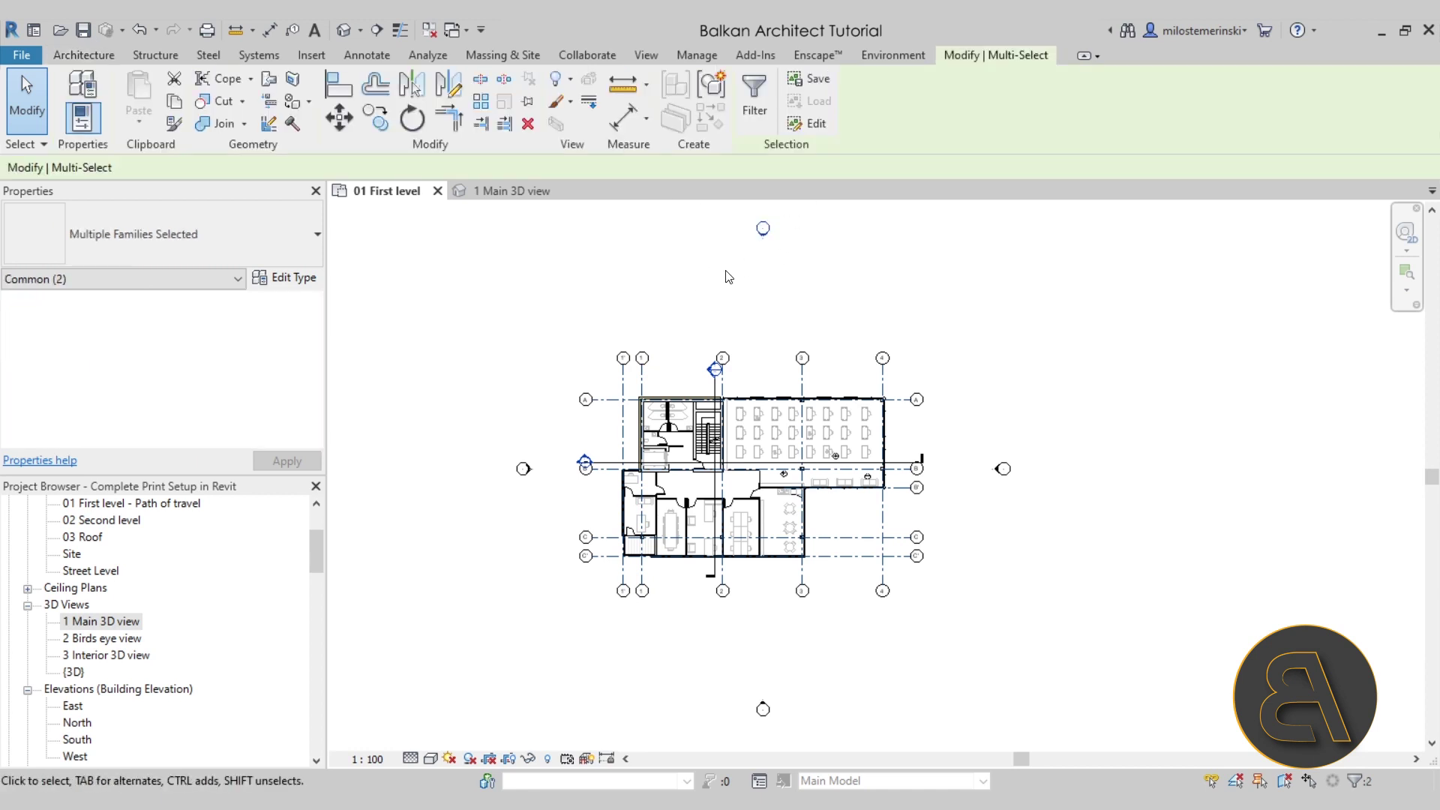
key("Escape")
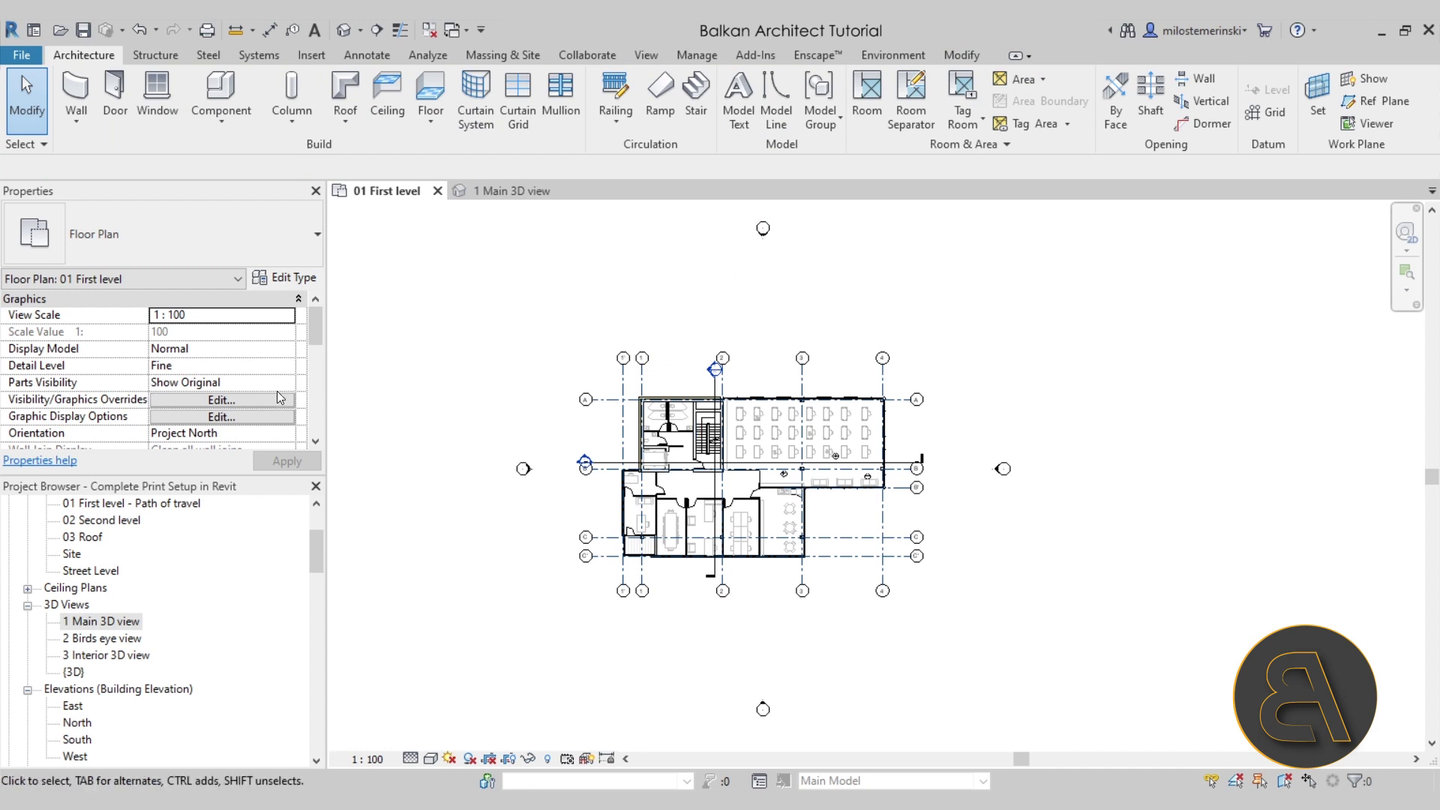
left_click_drag(318, 324, 318, 395)
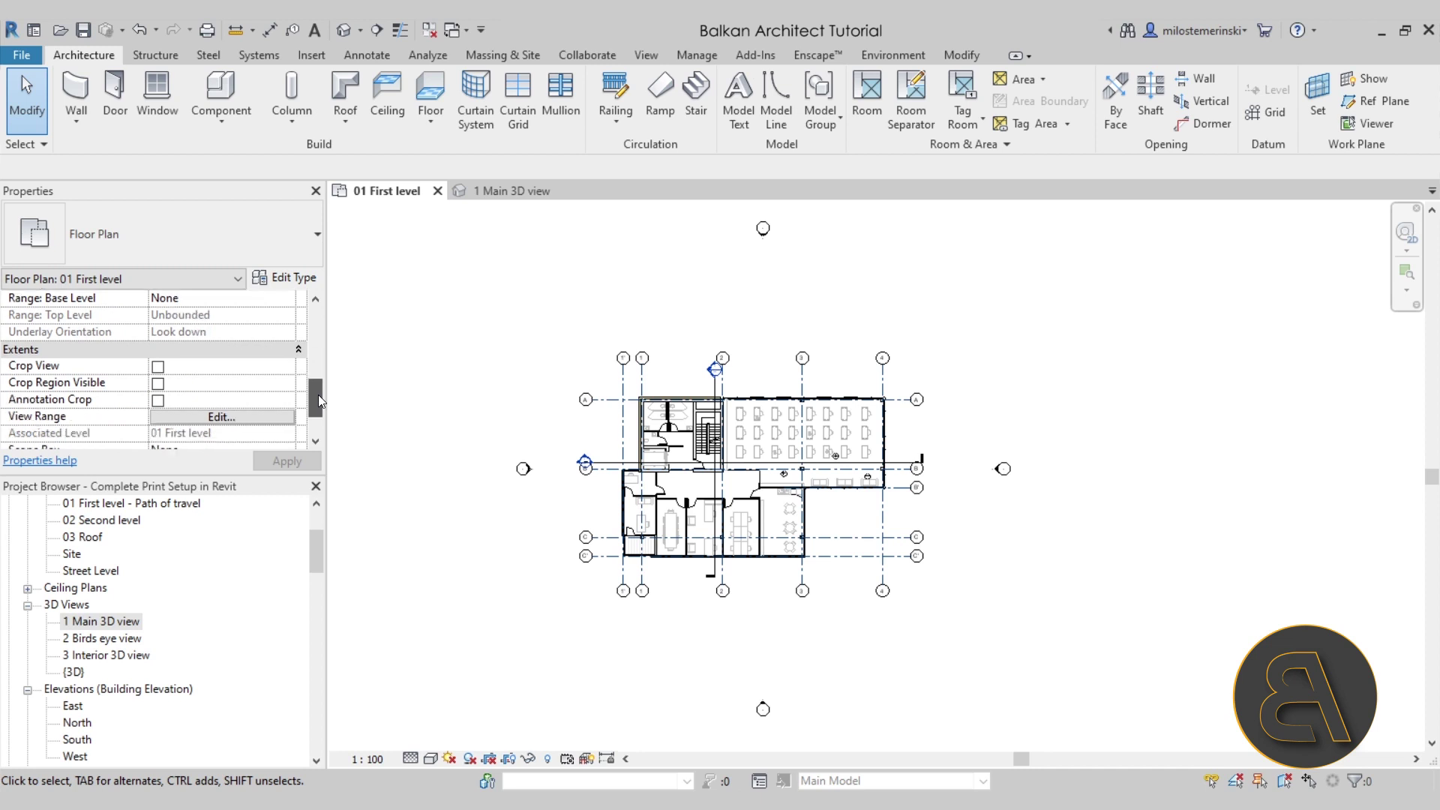
- Turn on Crop View and Crop Region Visible for the 01 First level plan
left_click(158, 366)
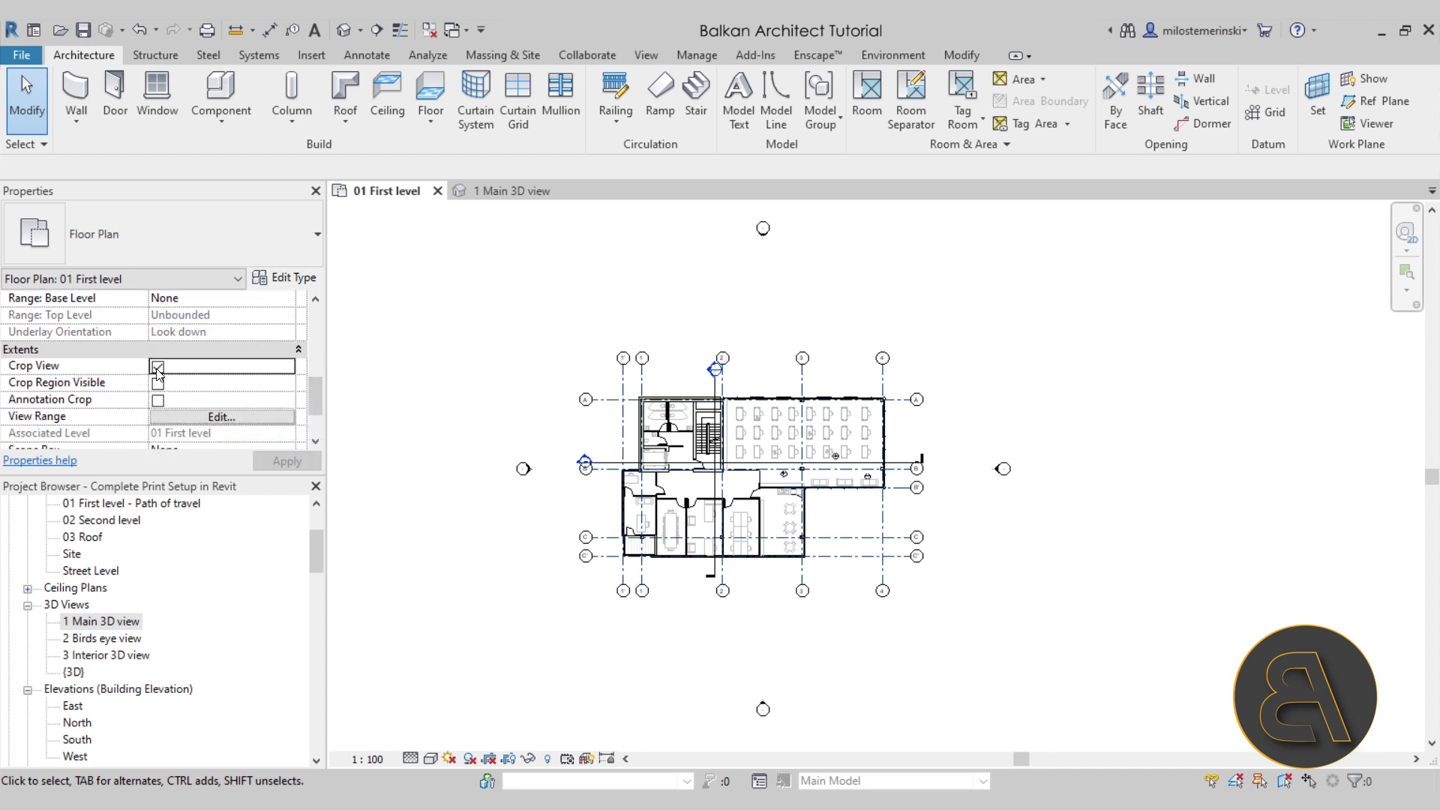
left_click(157, 384)
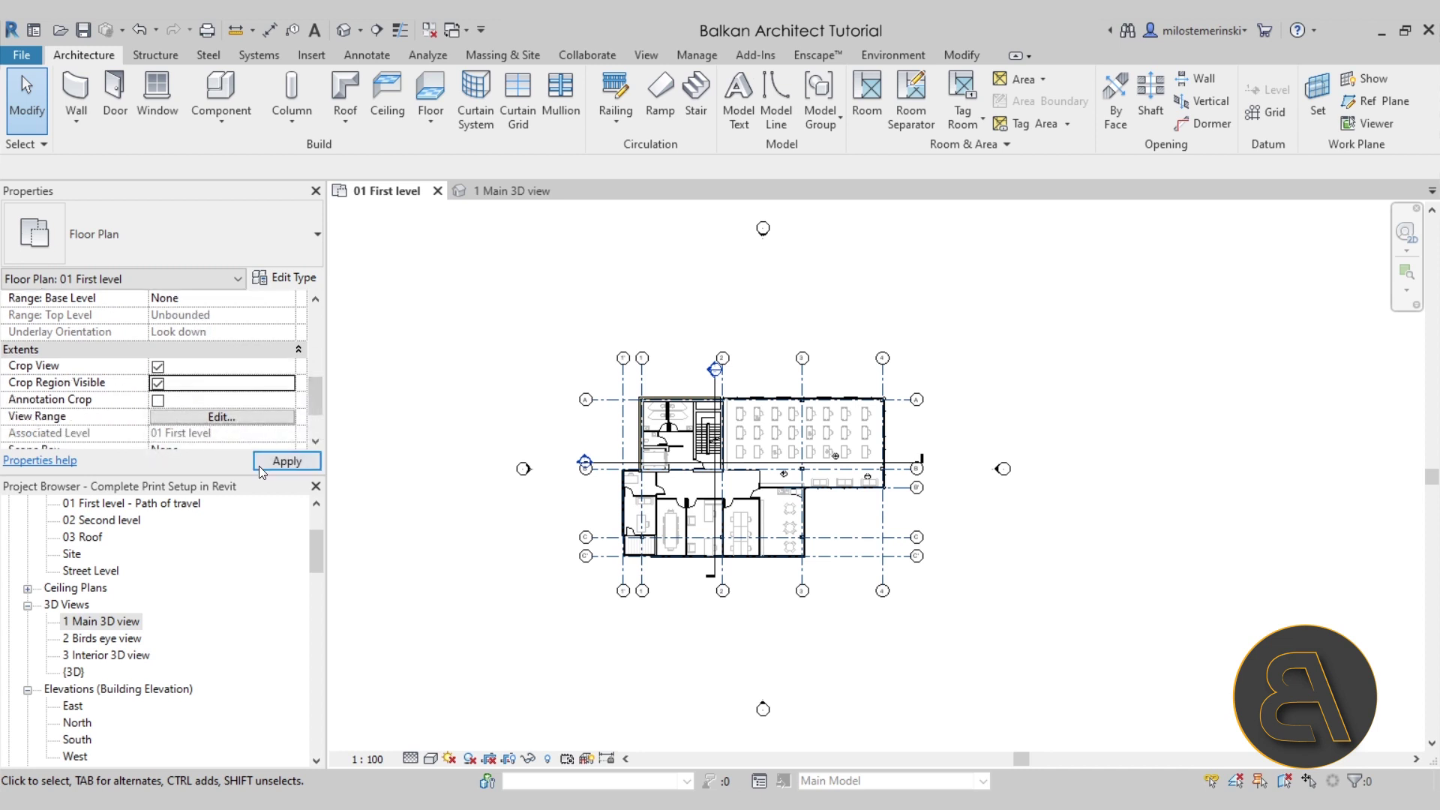
scroll(643, 446, "down", 3)
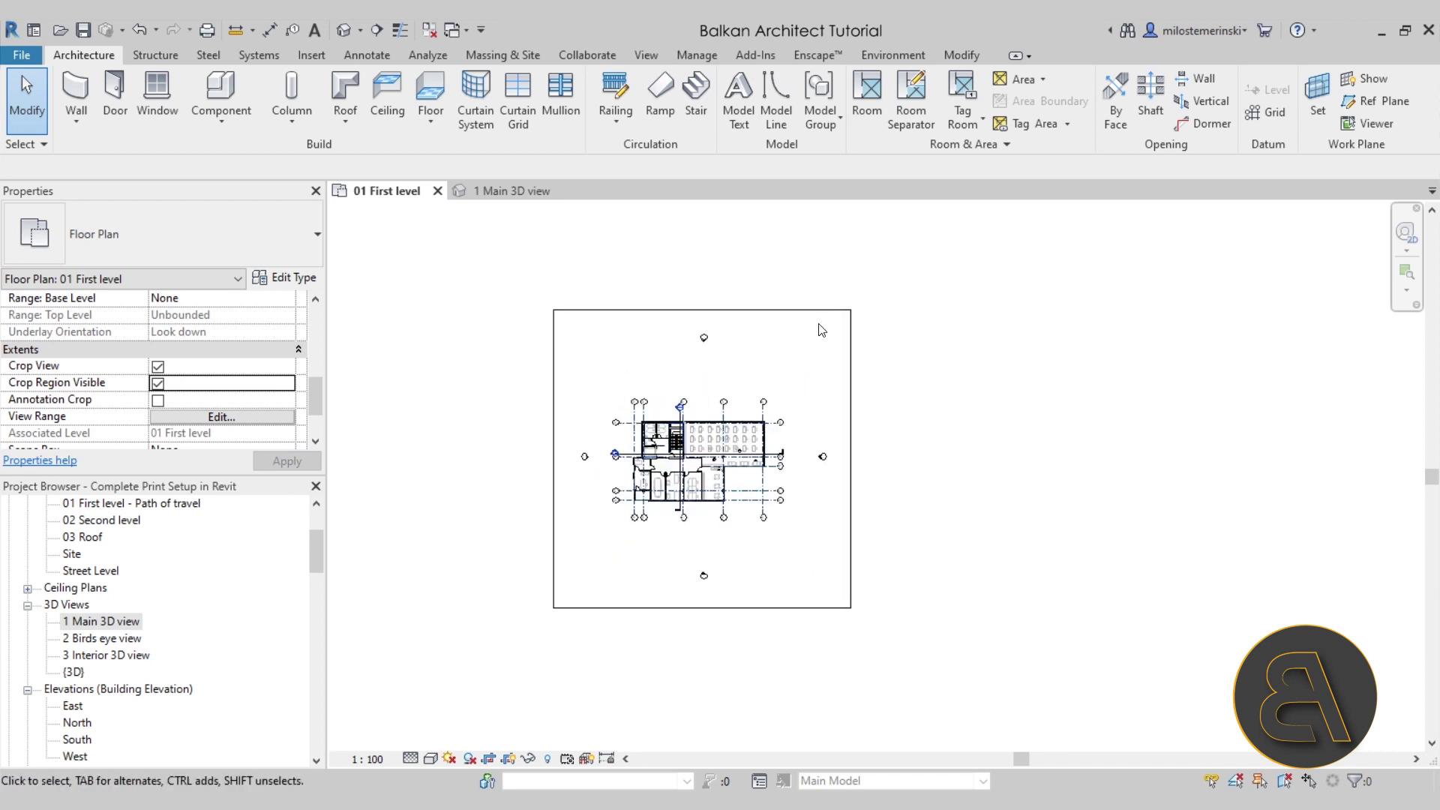
- Pull all four crop region edges in tightly around the plan, then hide the boundary
left_click(851, 420)
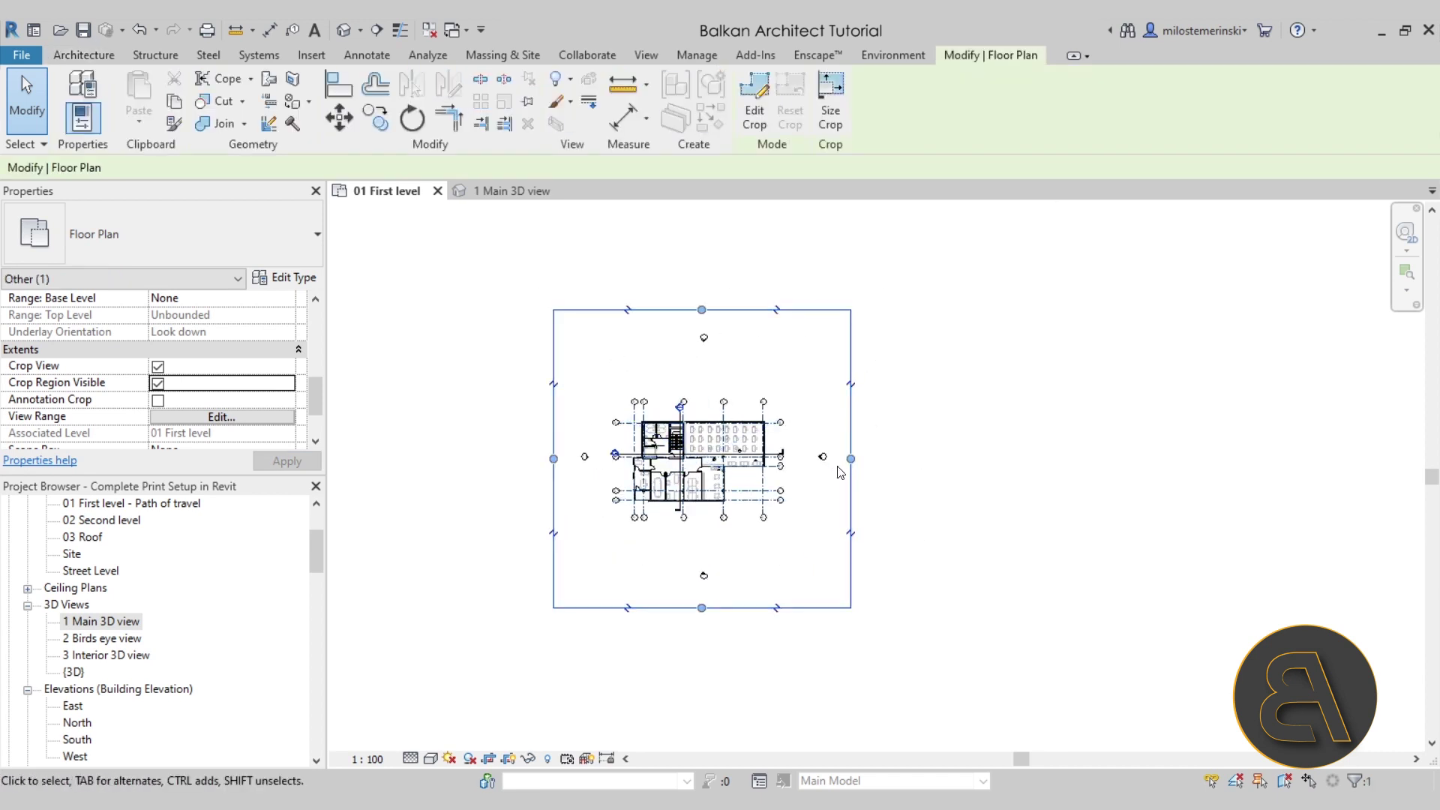
left_click_drag(850, 461, 792, 460)
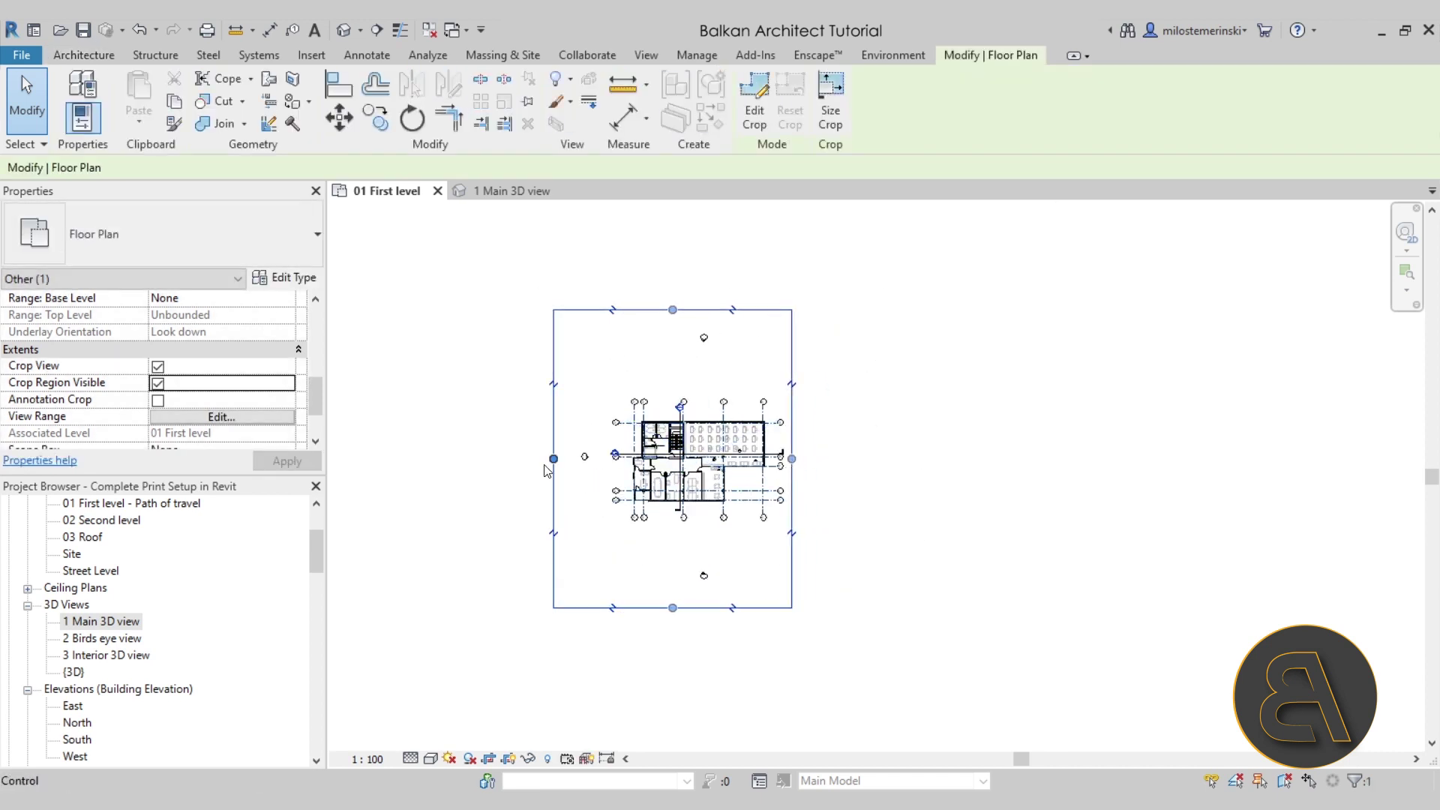
left_click_drag(555, 460, 608, 459)
left_click_drag(698, 608, 693, 528)
left_click_drag(698, 310, 691, 392)
scroll(636, 463, "up", 5)
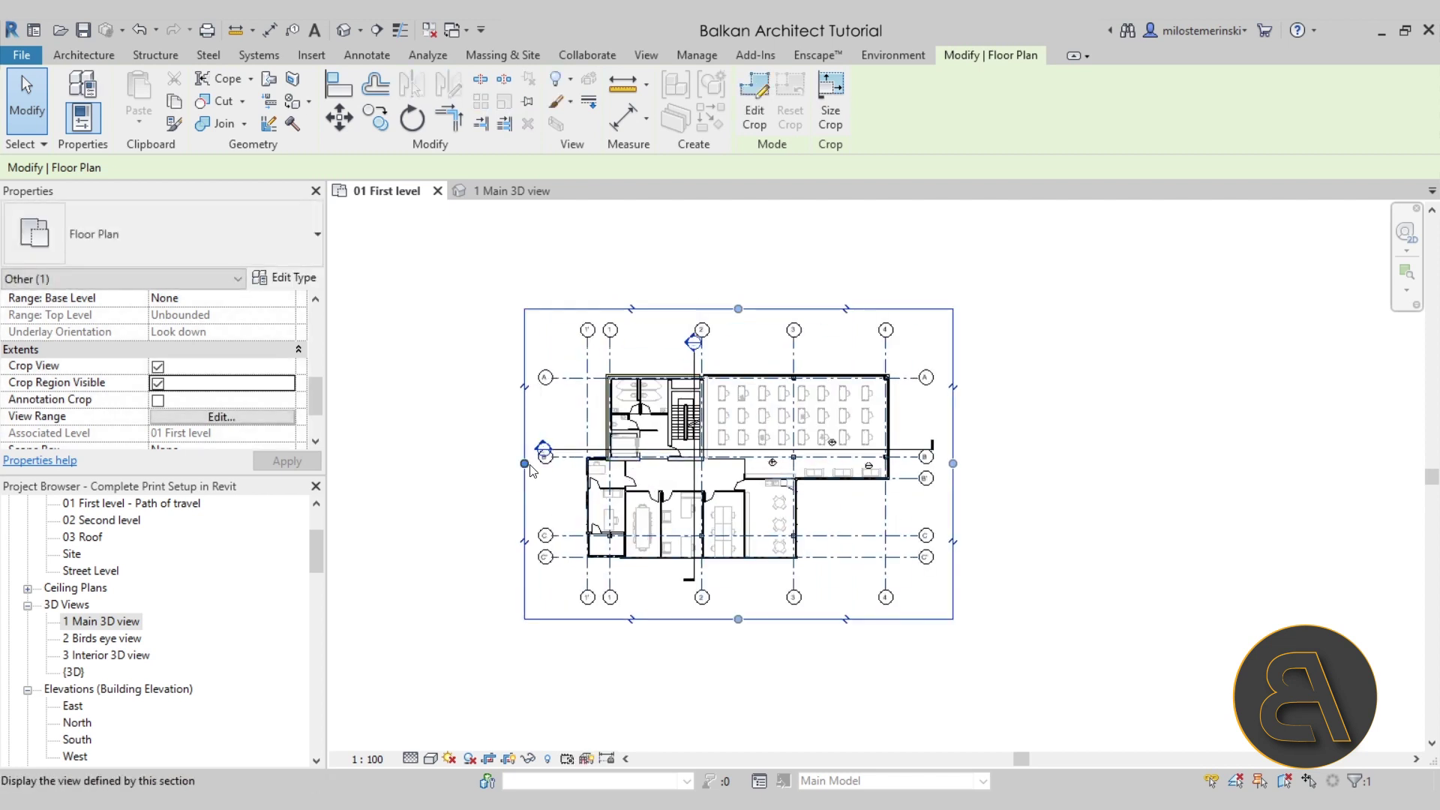
left_click(574, 483)
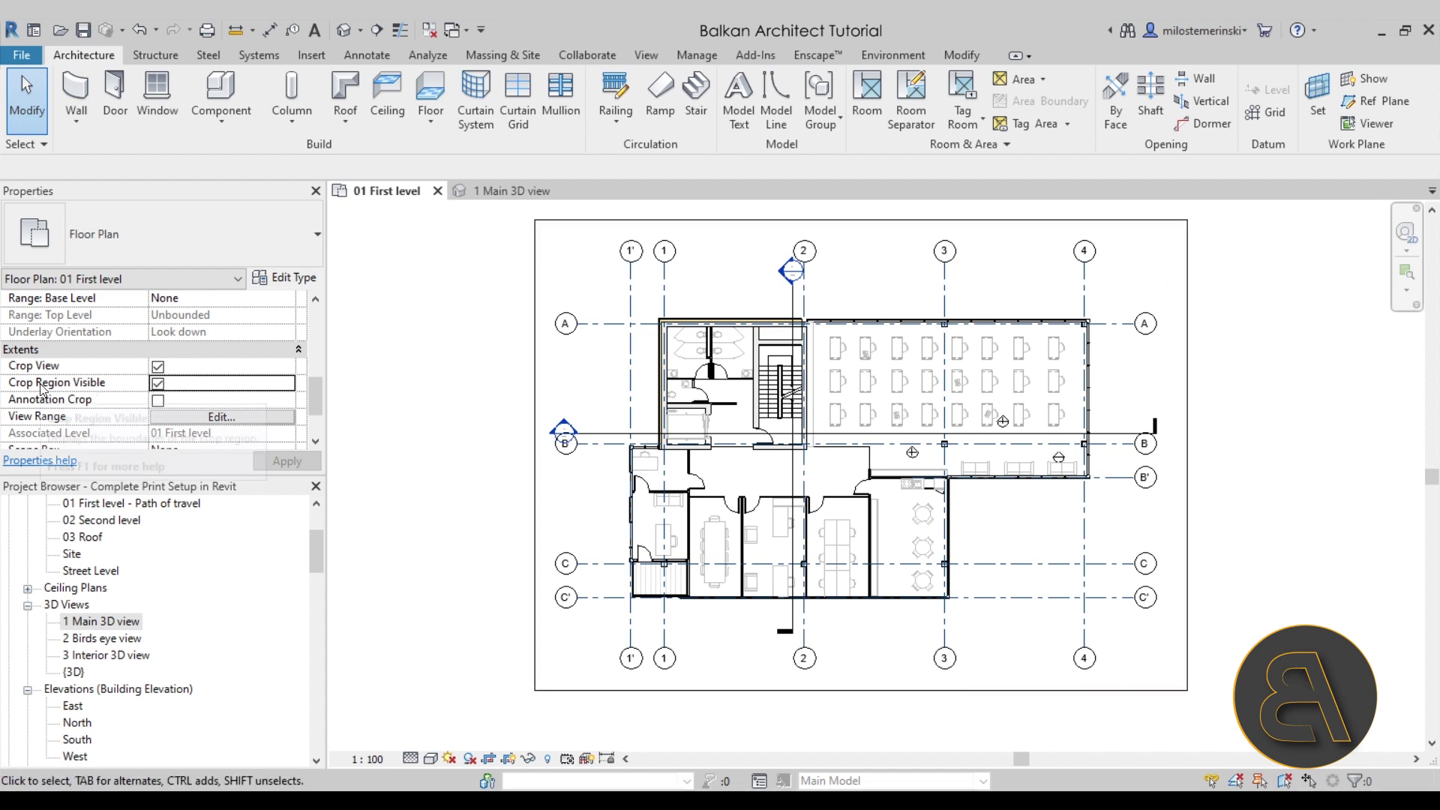
left_click(157, 384)
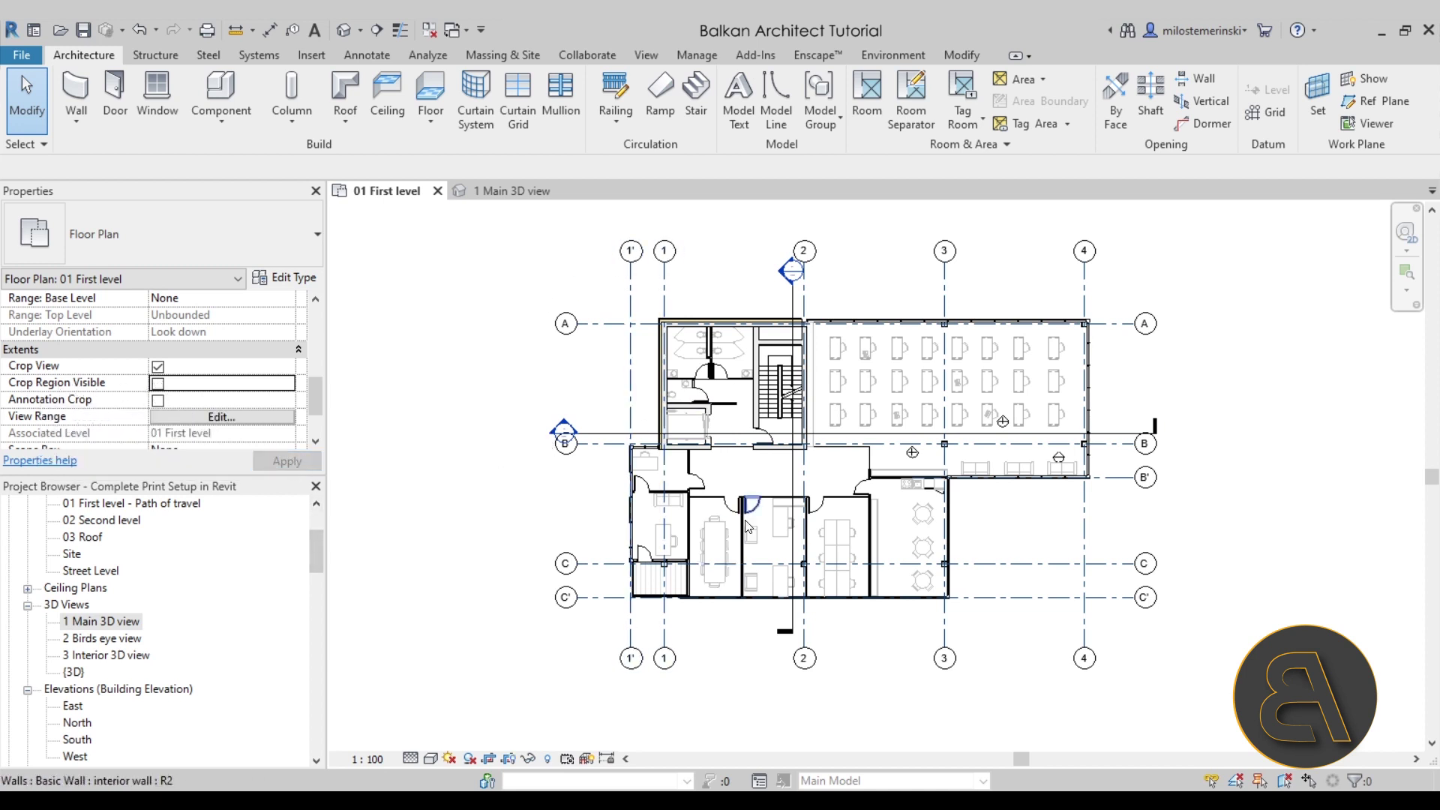
- Add an elbow to grid line B to move its bubble down, abandoning a Section 1 split
scroll(729, 428, "down", 3)
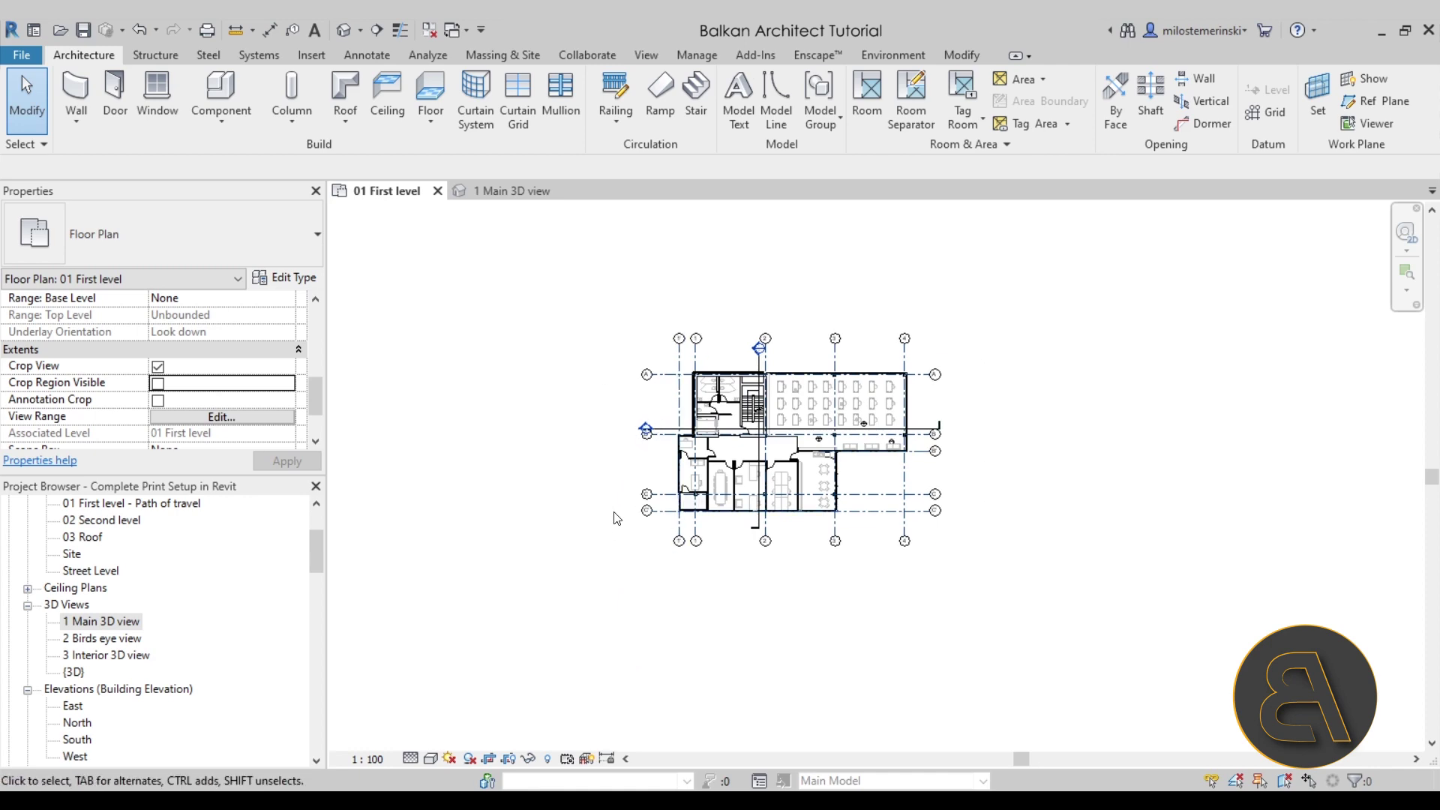
scroll(653, 427, "up", 8)
left_click(629, 471)
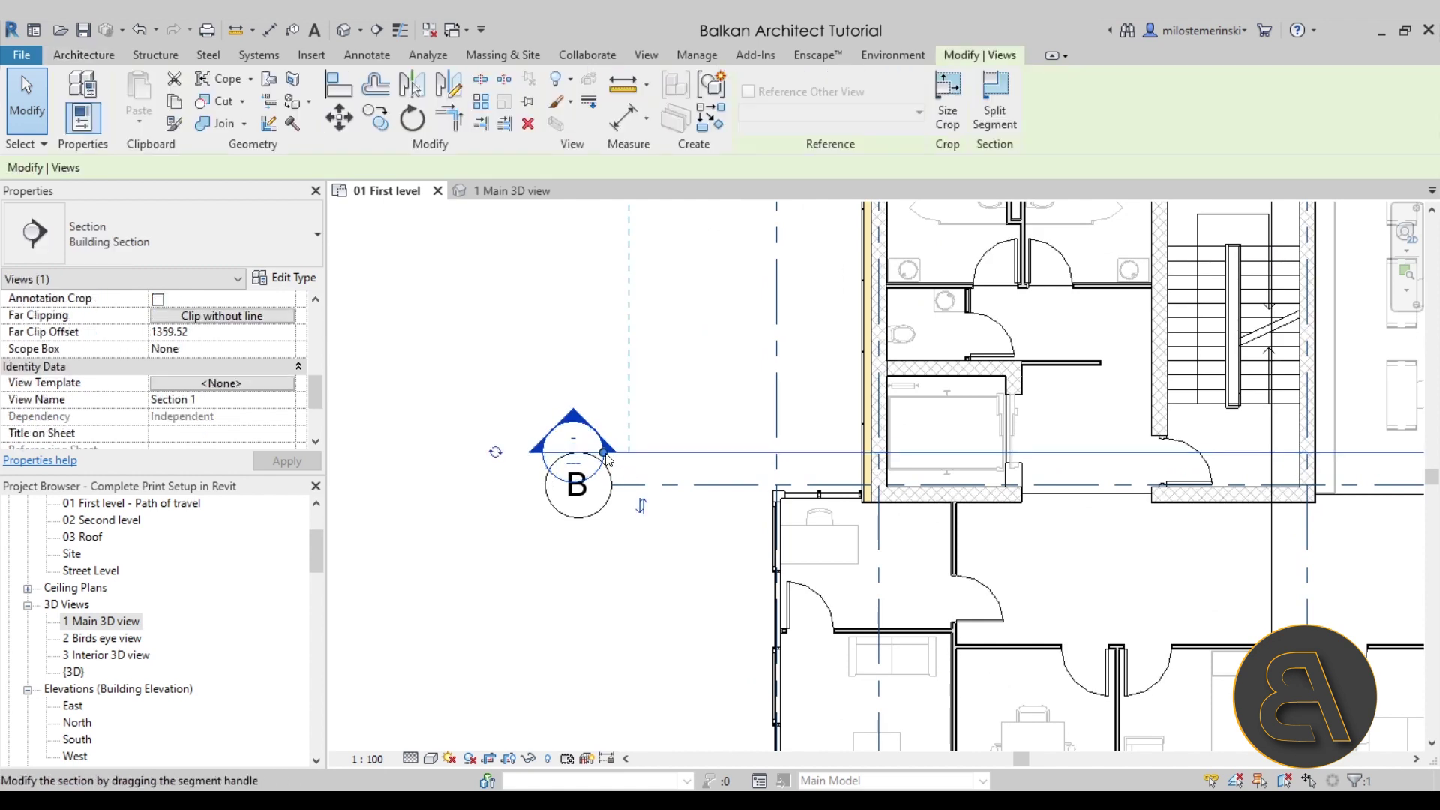
left_click(611, 453)
key("Escape")
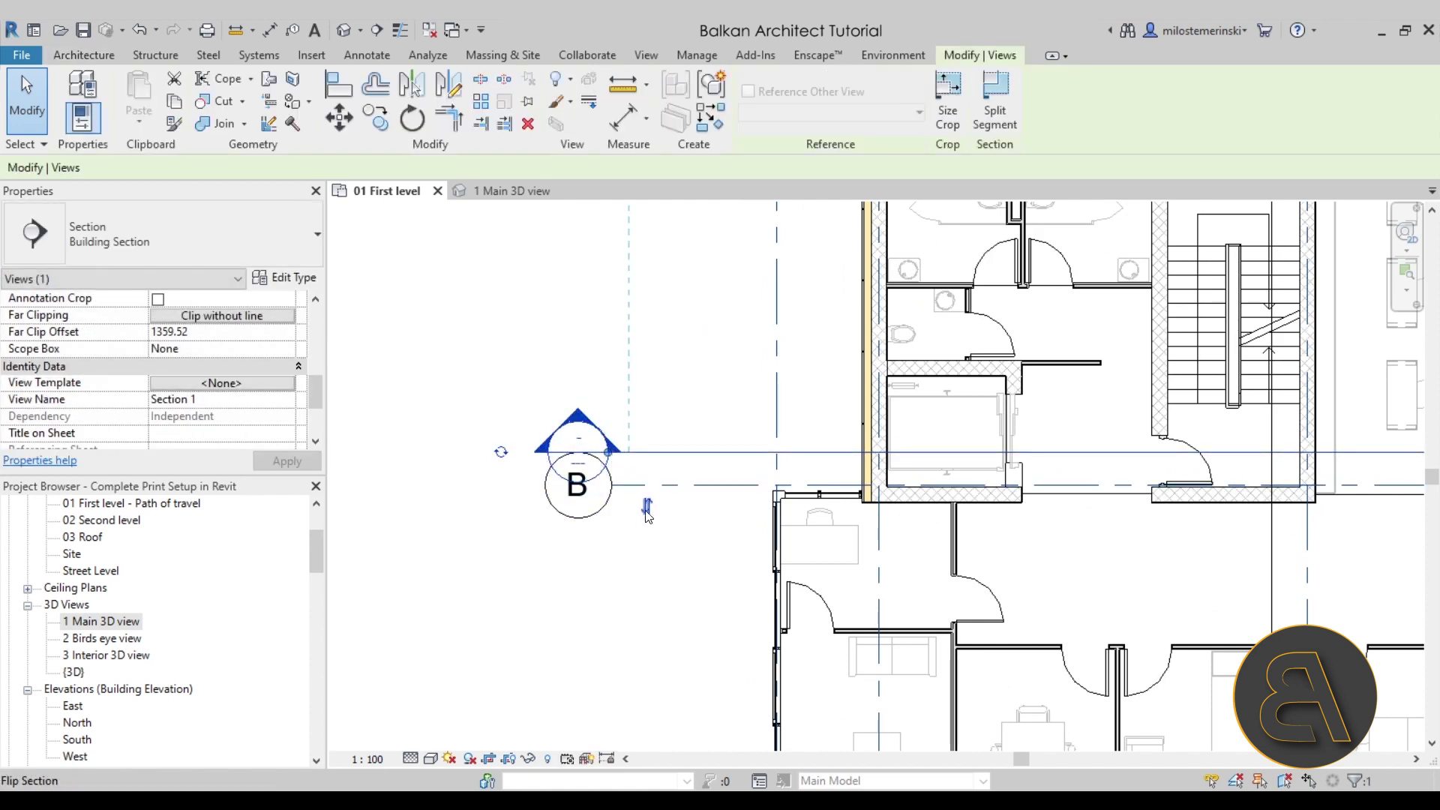
left_click(630, 485)
left_click(647, 501)
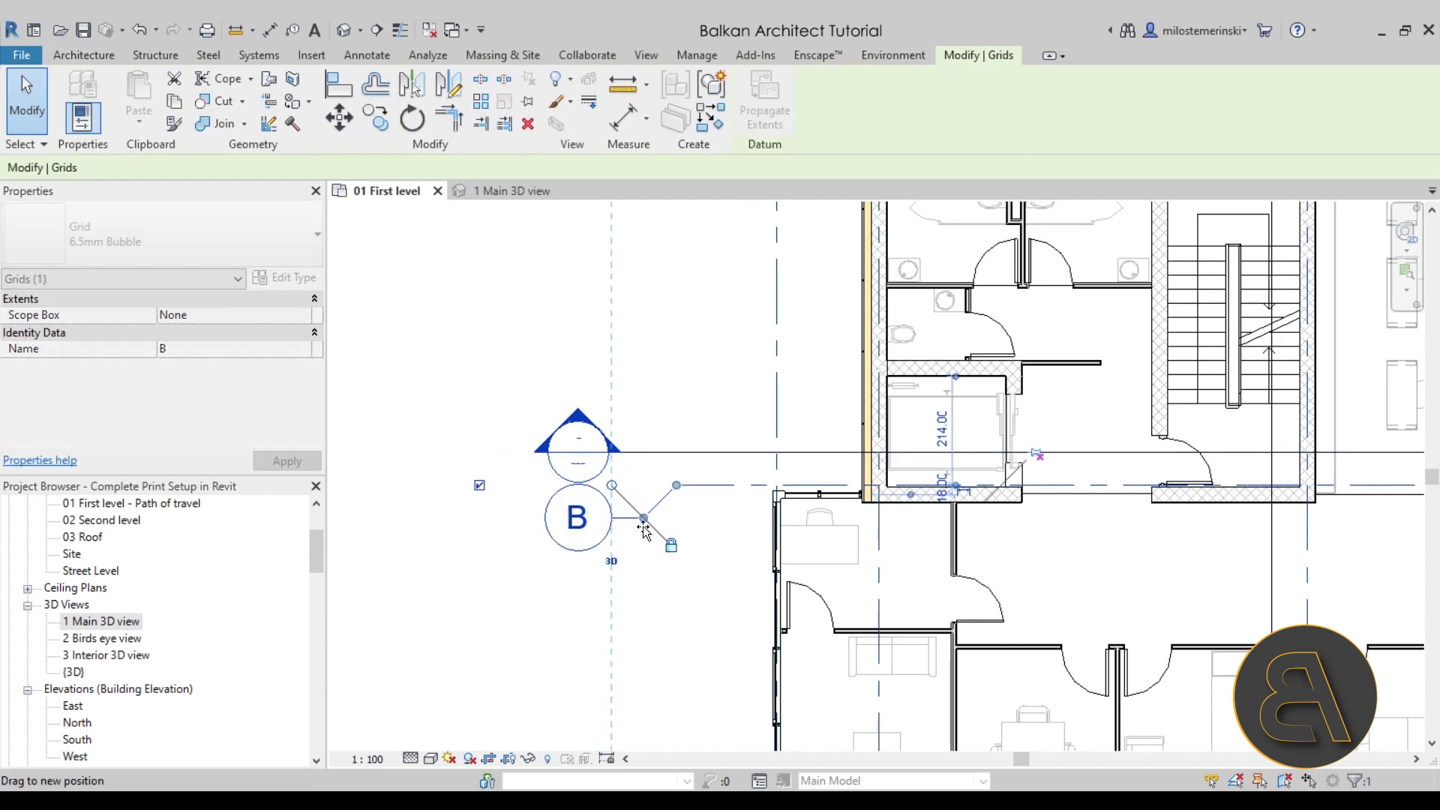
left_click(690, 621)
scroll(689, 619, "down", 3)
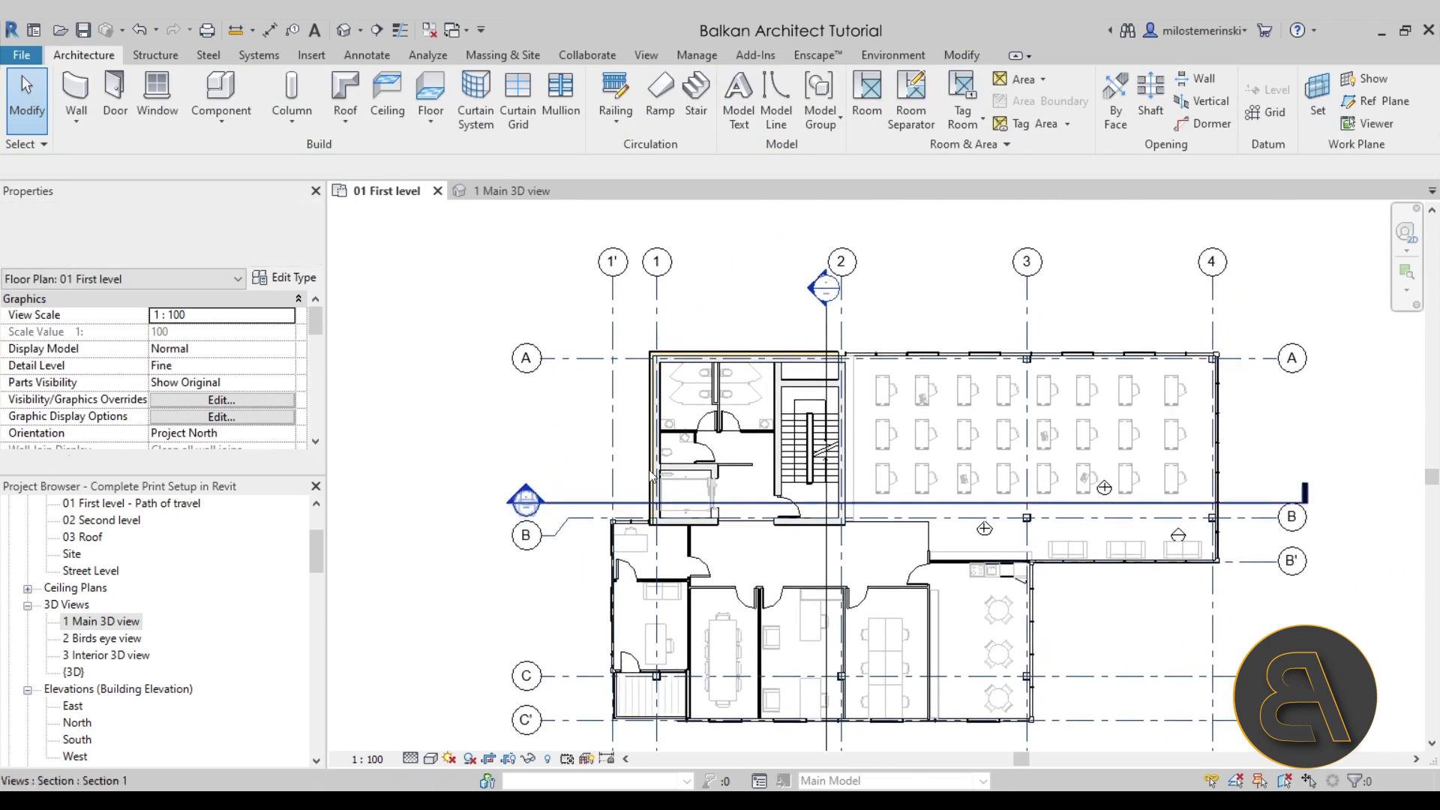
scroll(1035, 338, "up", 3)
- Jog Section 2's head higher using Split Segment
left_click(775, 455)
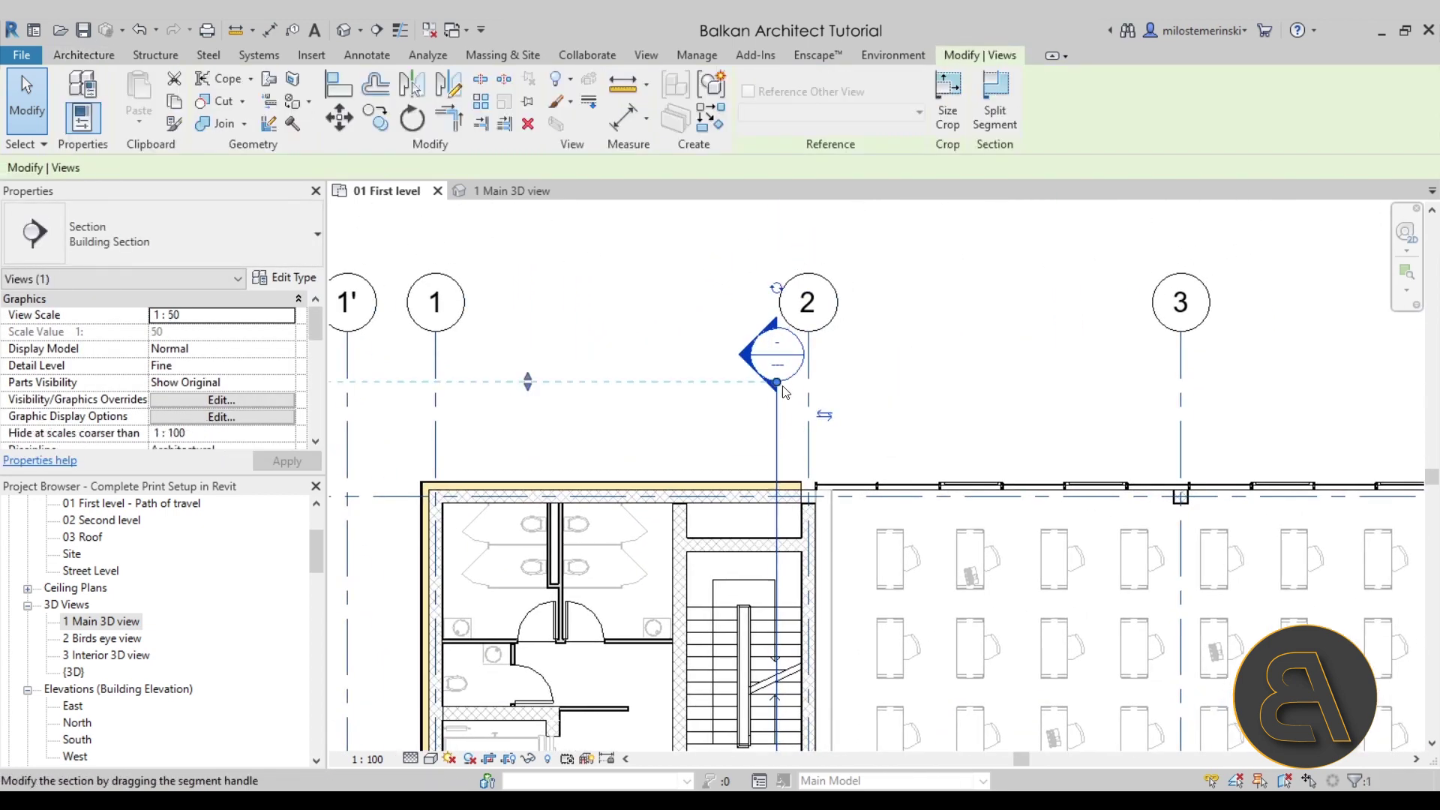
key("s")
key("s")
left_click(783, 388)
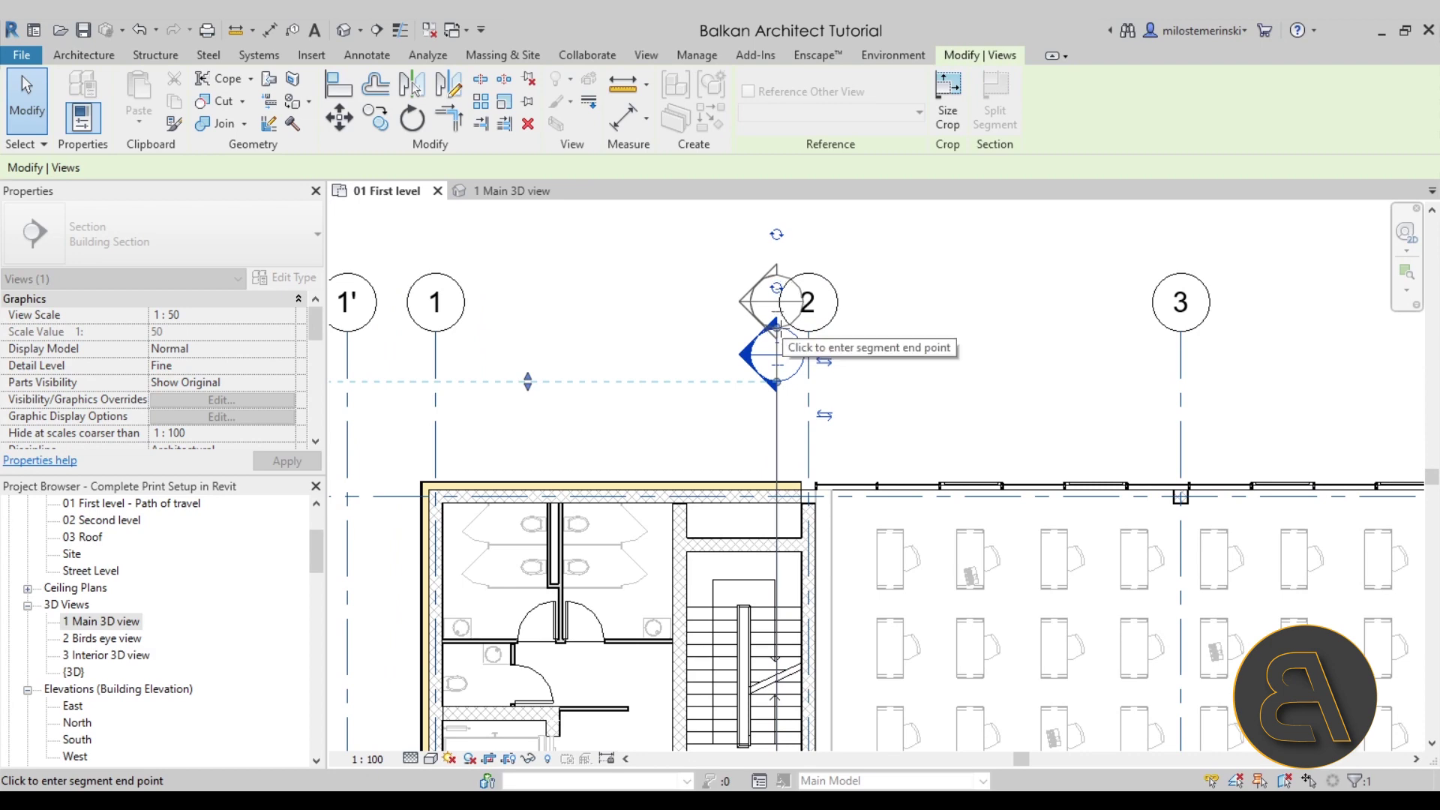
left_click(778, 331)
- Add an elbow to grid 2 and move its bubble right of the Section 2 head
left_click(809, 431)
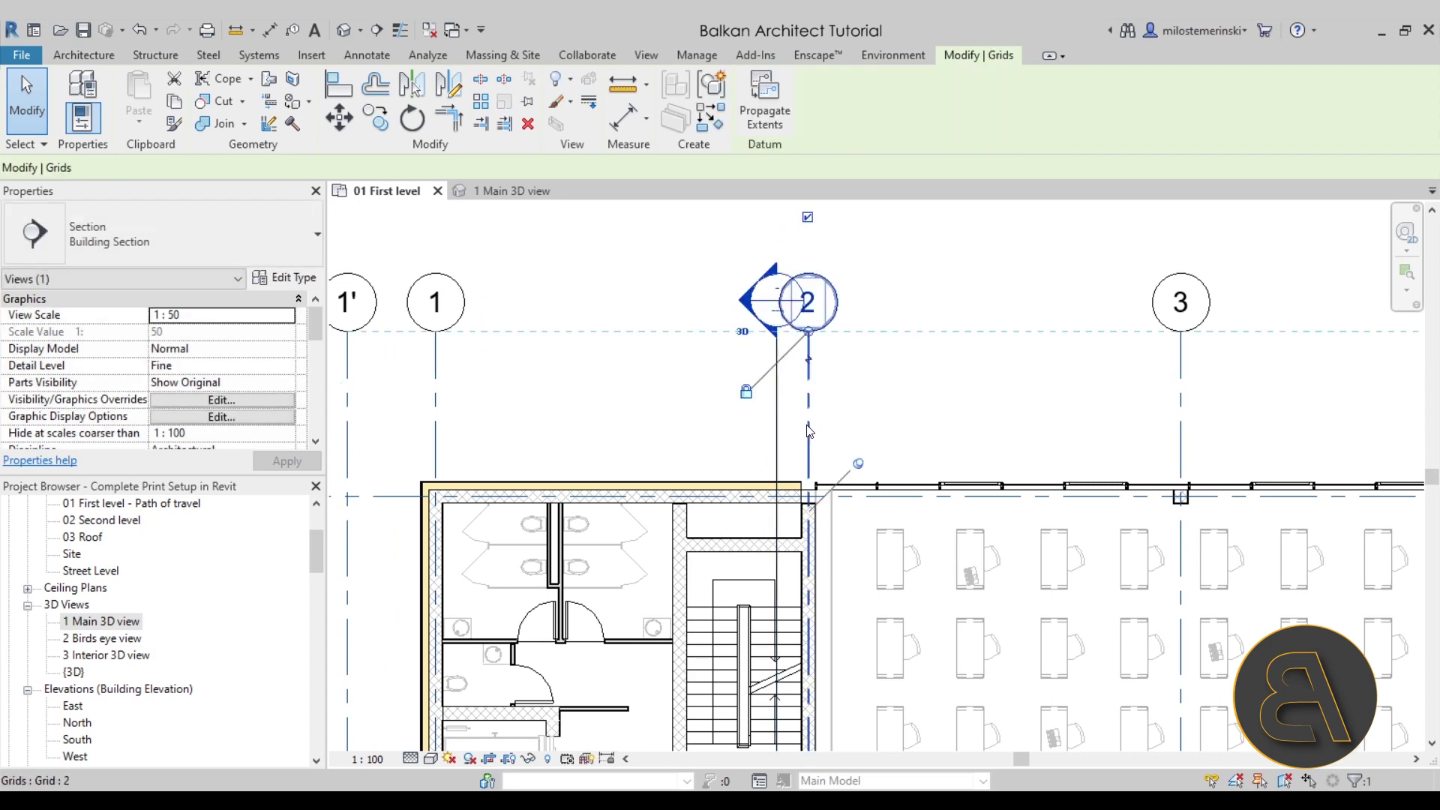
left_click(816, 362)
left_click_drag(817, 365, 852, 360)
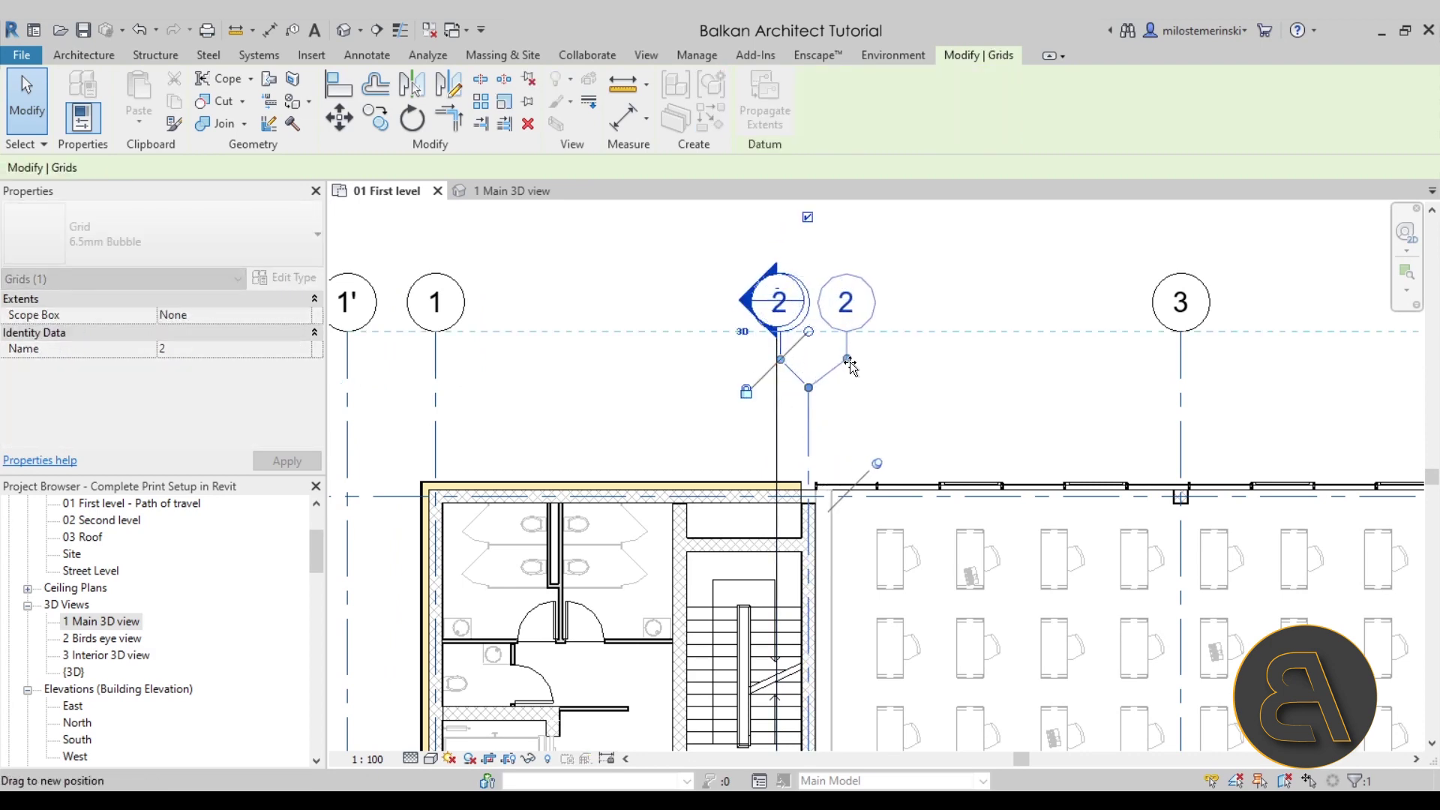
key("Escape")
key("z")
key("f")
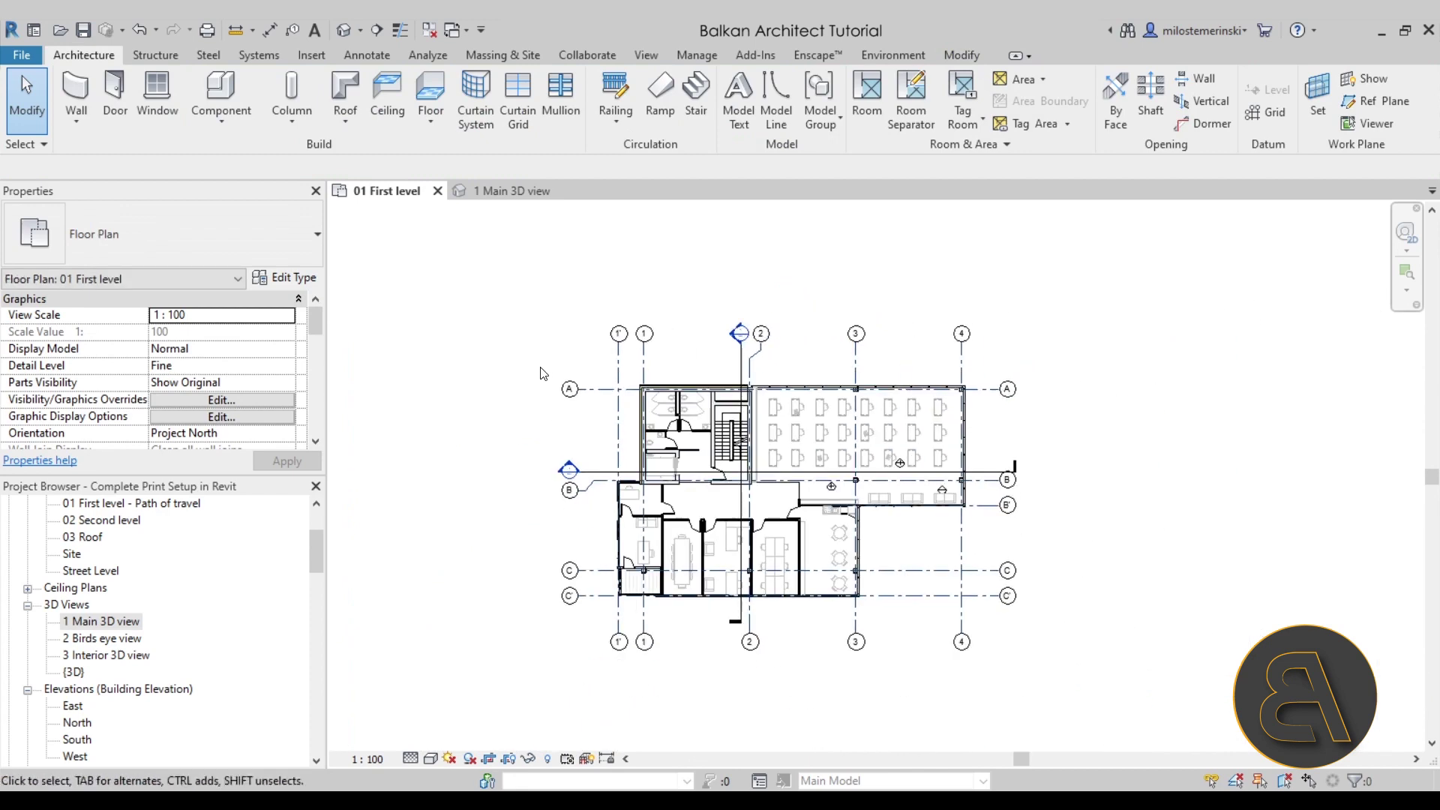
scroll(525, 366, "down", 3)
scroll(504, 457, "up", 3)
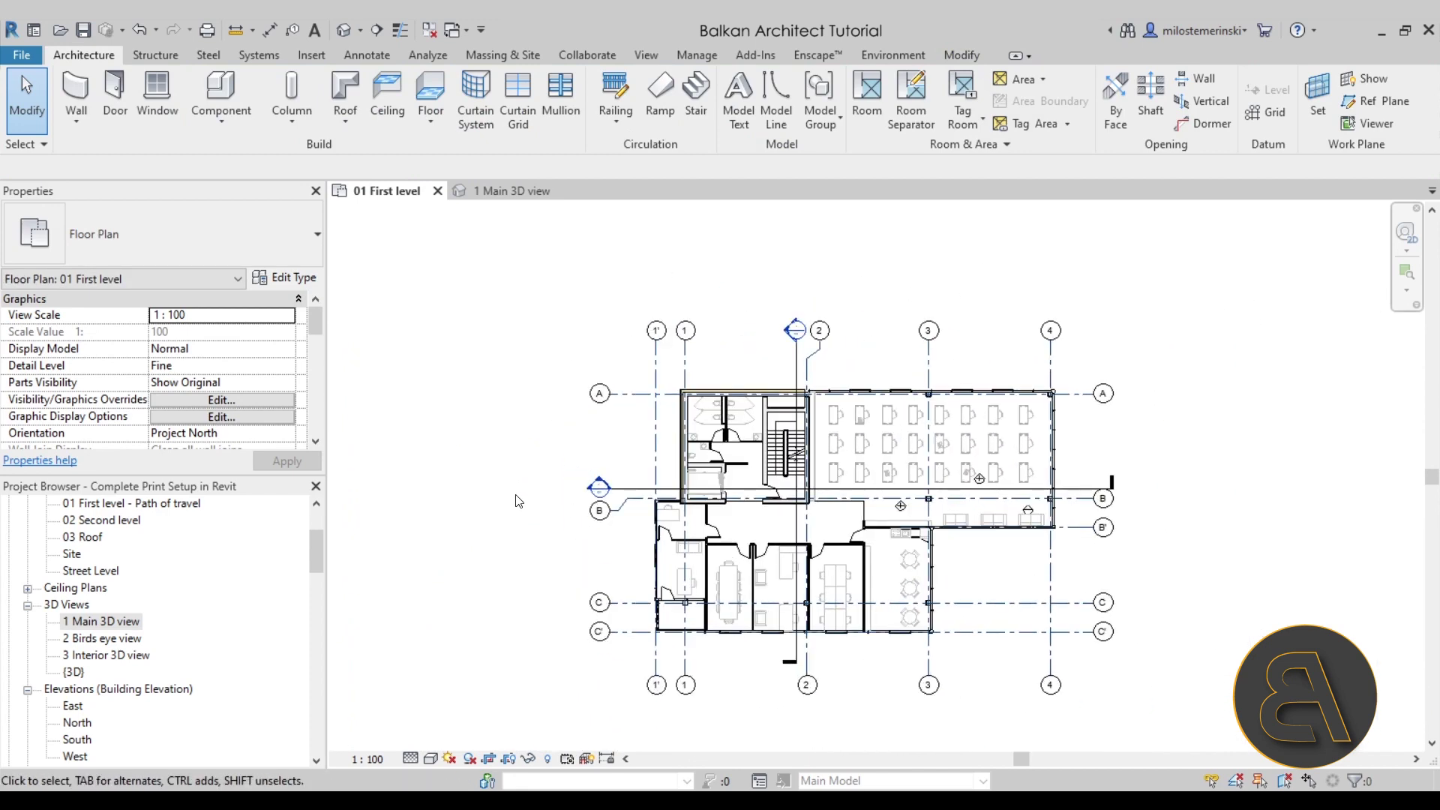
mouse_move(504, 457)
middle_mouse_down()
mouse_move(432, 447)
mouse_move(461, 452)
middle_mouse_up()
scroll(461, 452, "up", 2)
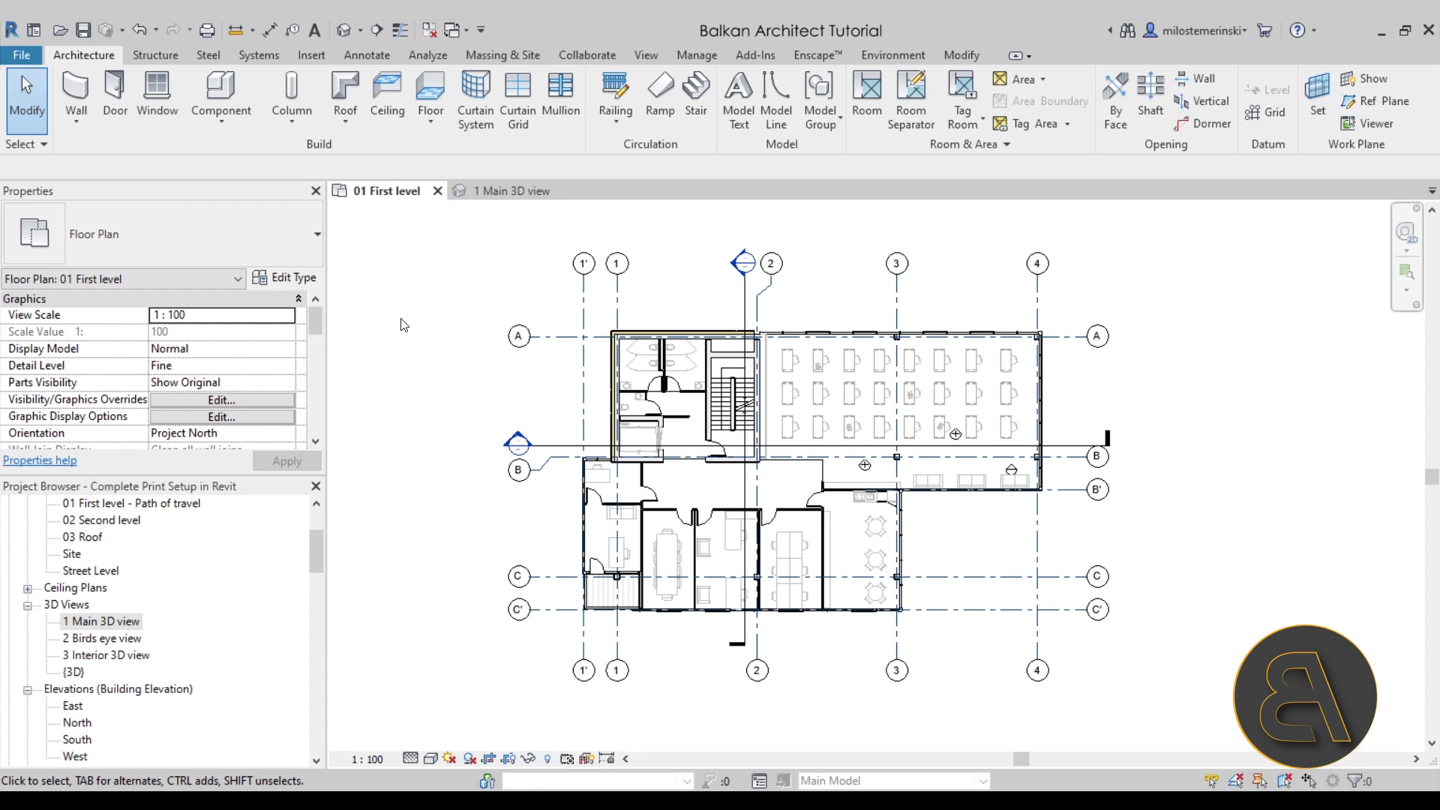
- Open File > Export > Images and Animations > Image for the floor plan
left_click(11, 57)
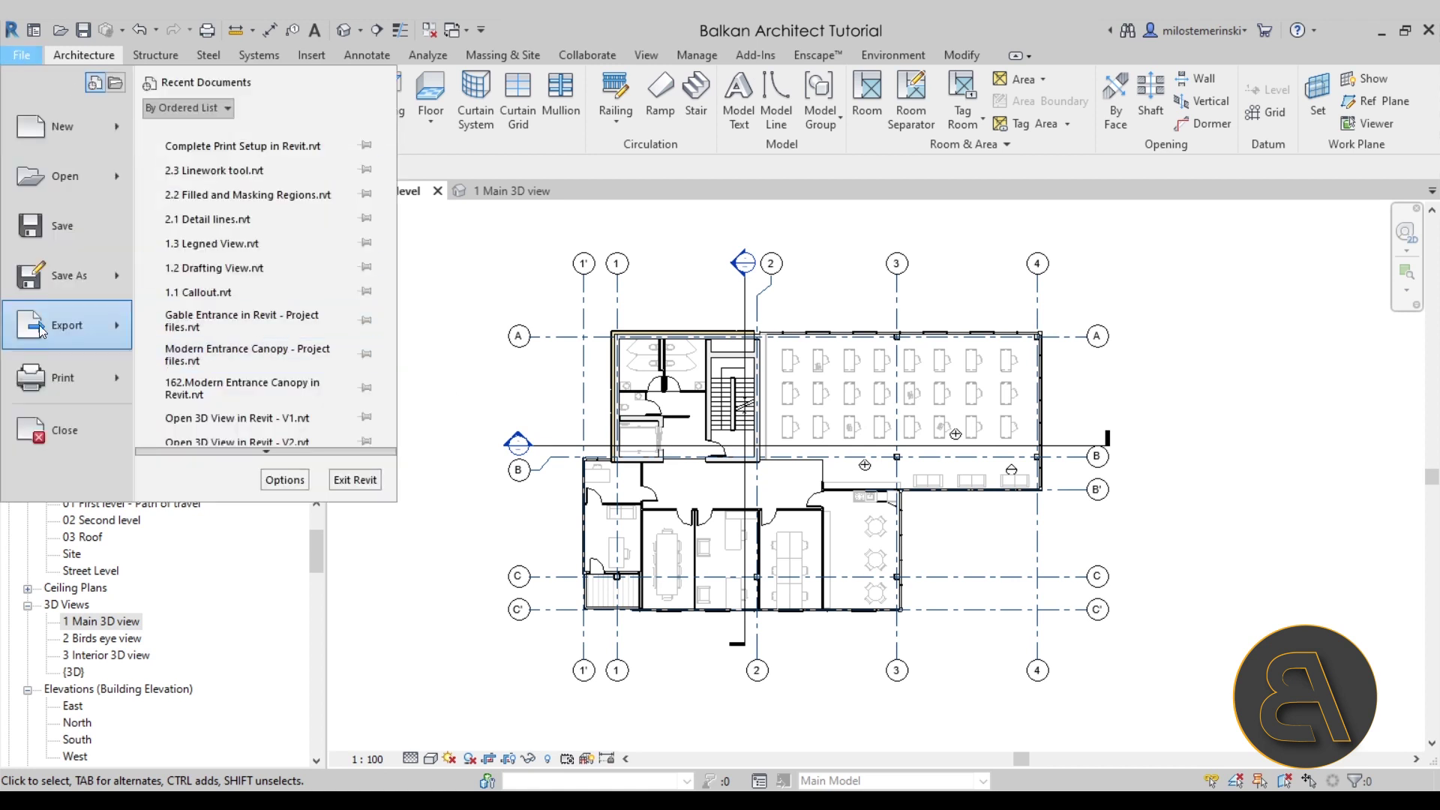
mouse_move(41, 331)
mouse_move(258, 449)
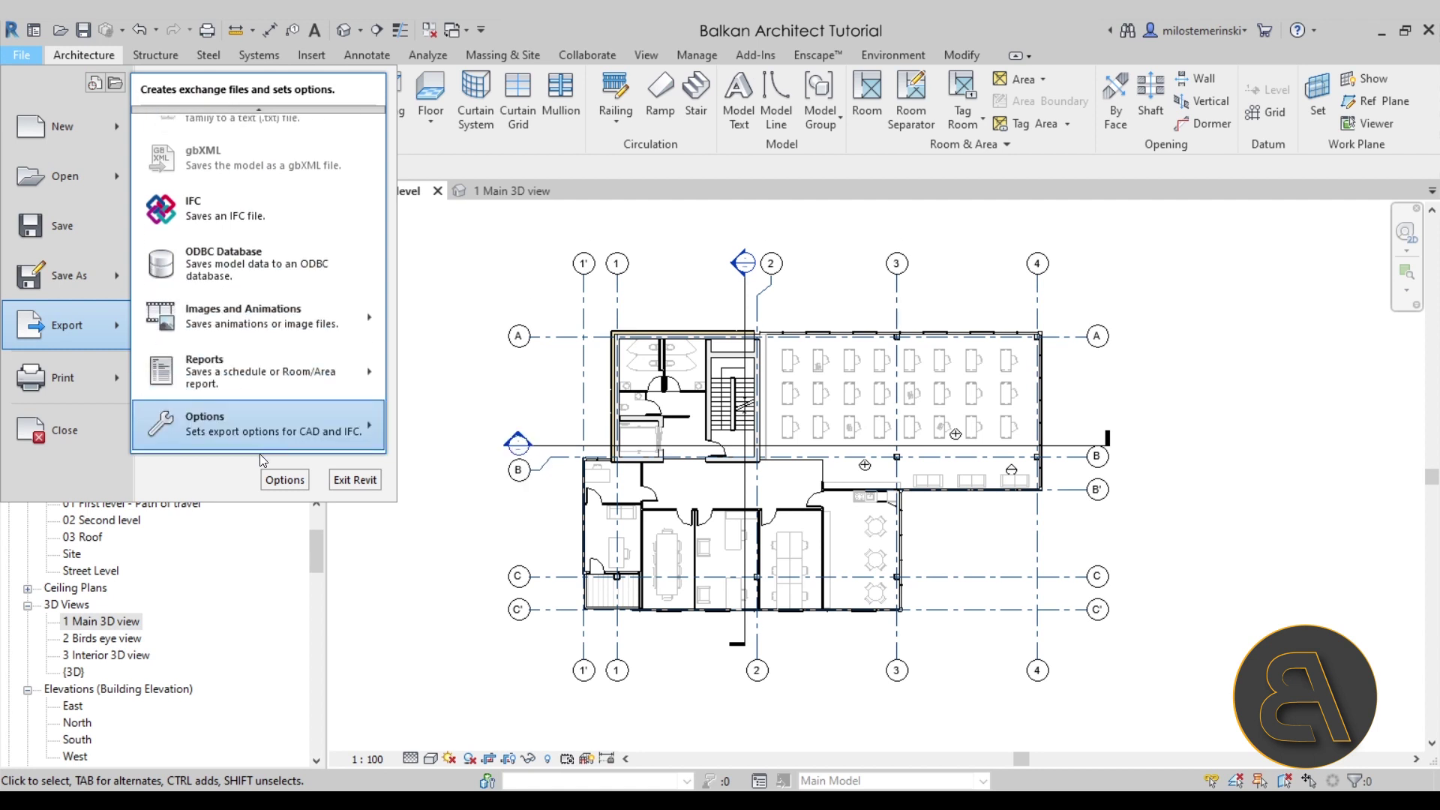
mouse_move(205, 331)
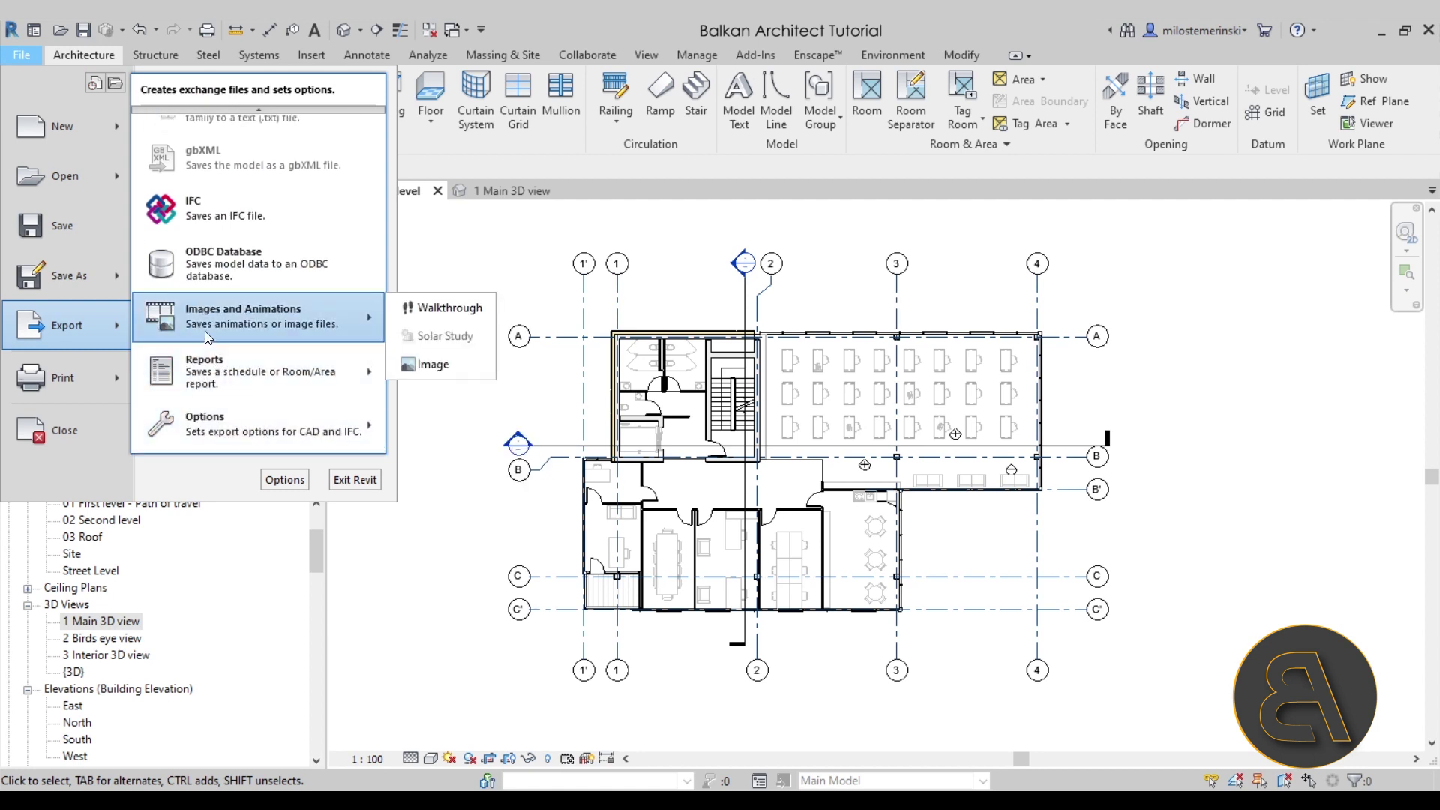
left_click(433, 364)
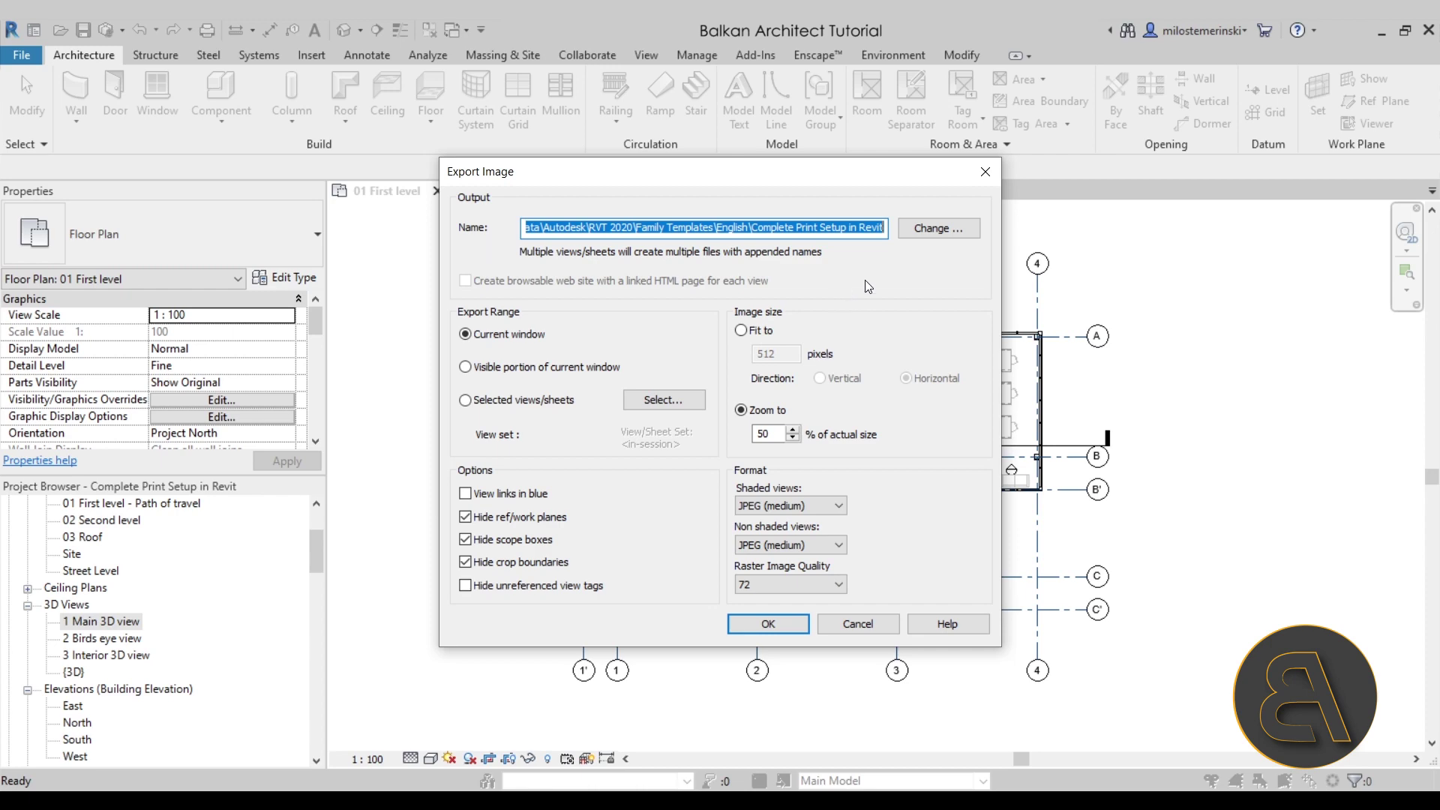
- Set the export output to the Desktop with the file name 'Floor plan'
left_click(943, 234)
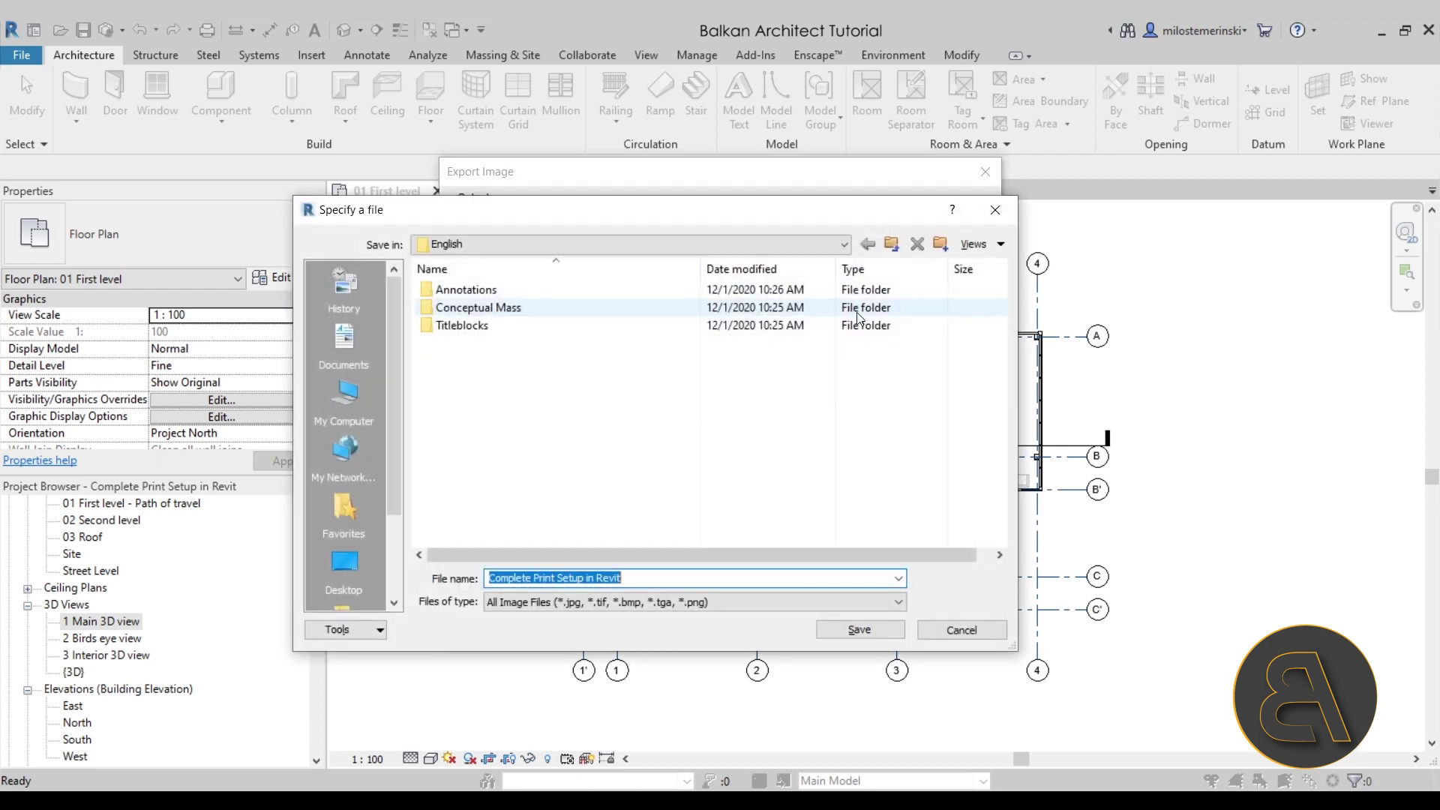
left_click(346, 567)
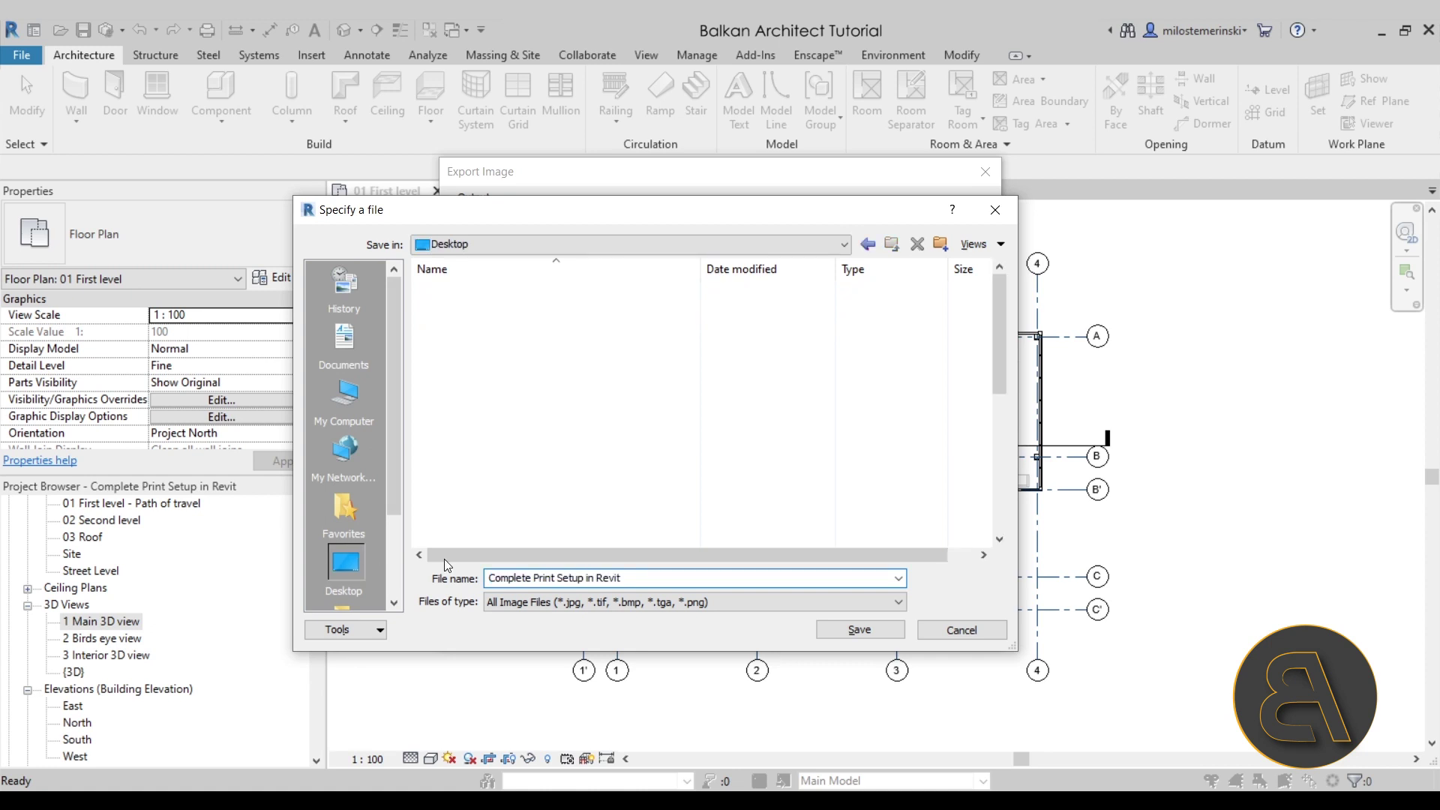
triple_click(637, 581)
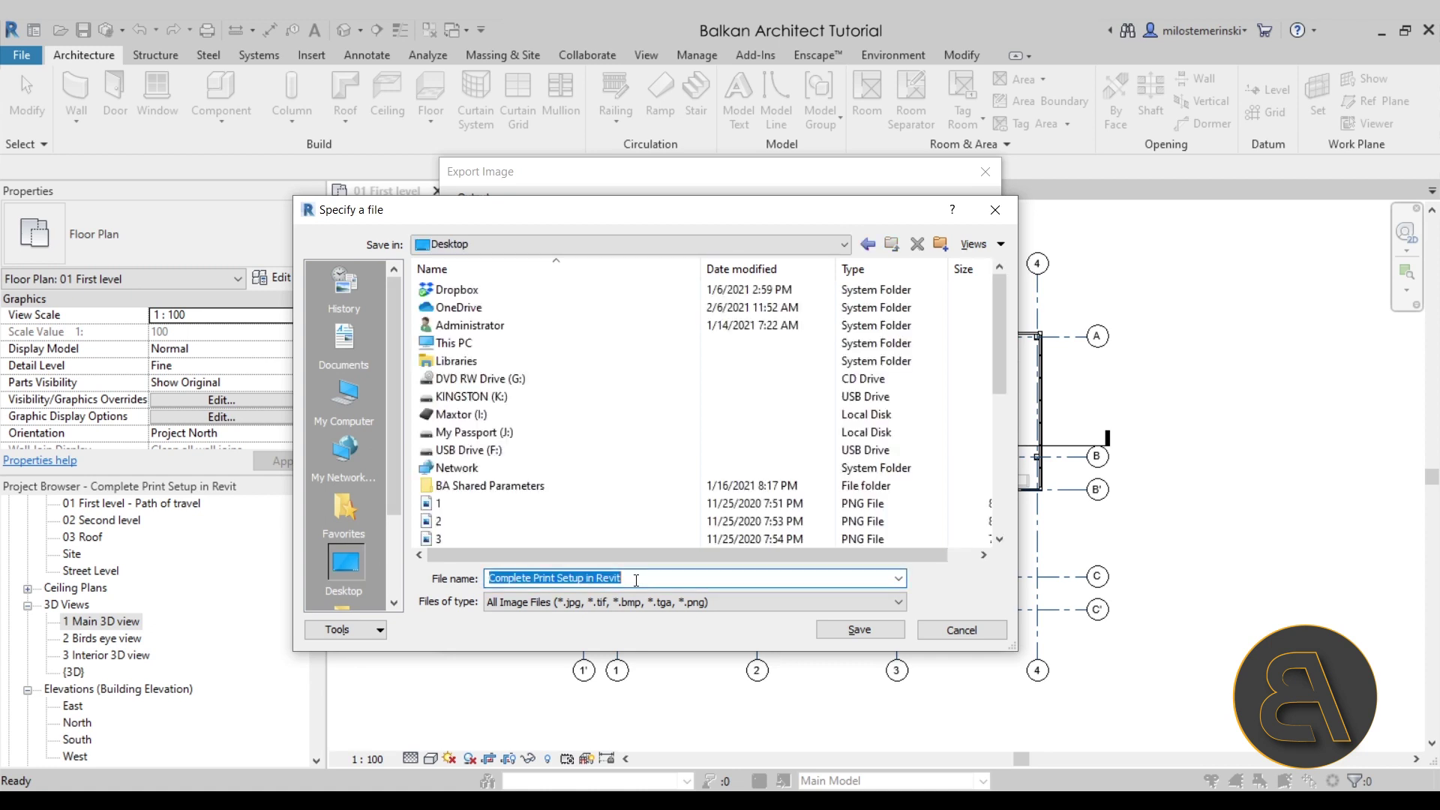
type("Floo")
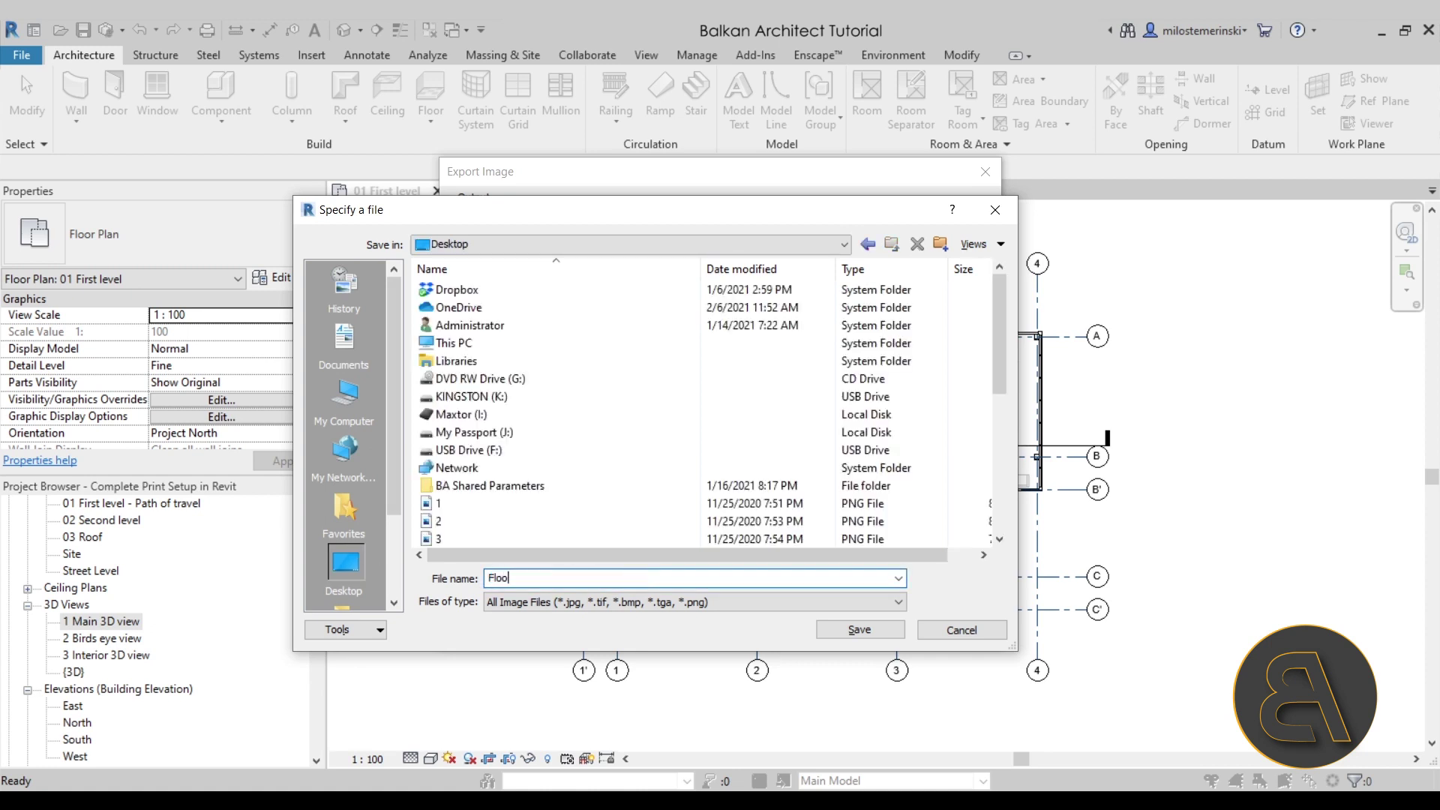
type("r paln")
key("BackSpace")
key("BackSpace")
key("BackSpace")
type("n")
key("BackSpace")
type("lan")
left_click(882, 639)
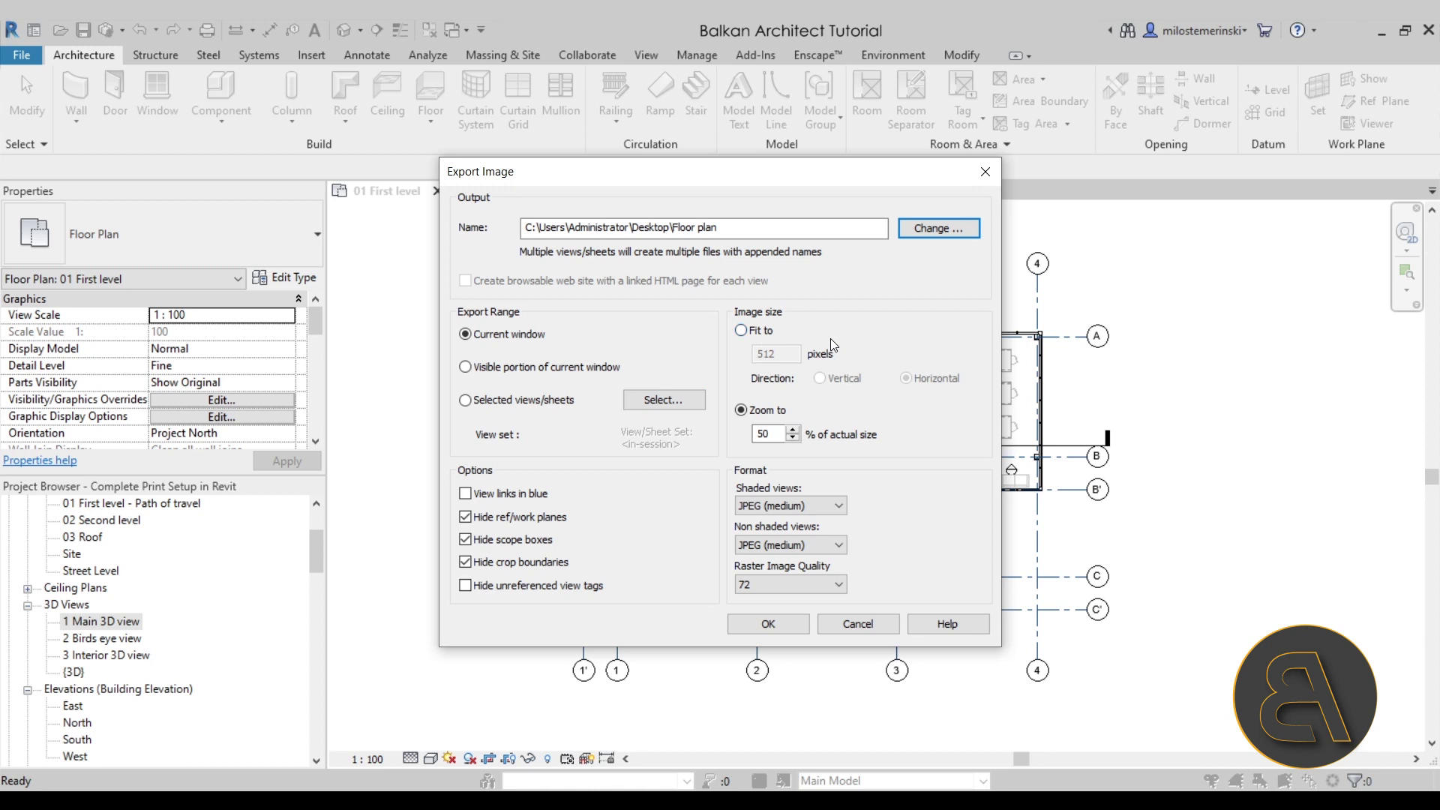
- Keep percentage sizing and change the zoom from 50 to 100% of actual size
left_click(741, 330)
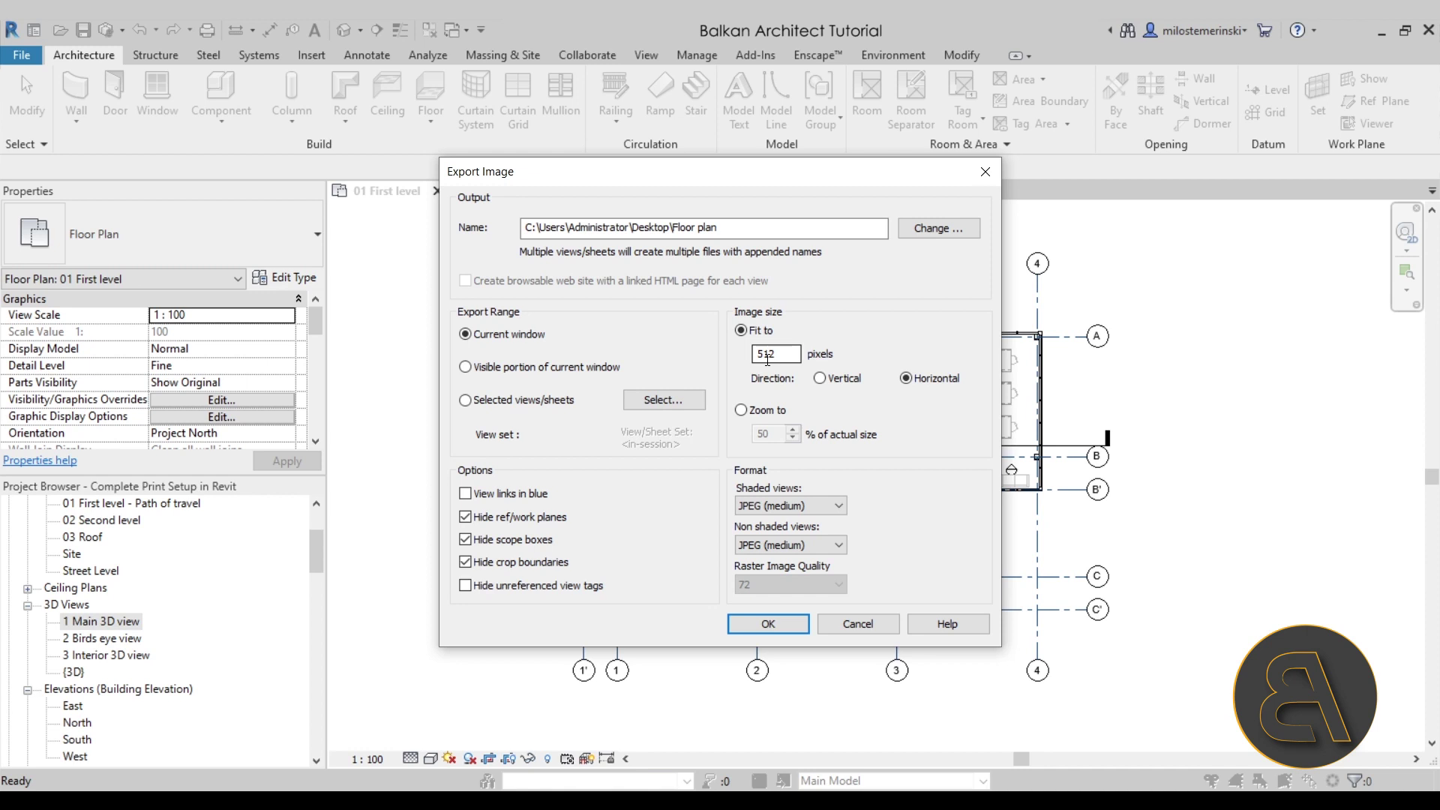
left_click(741, 409)
key("Tab")
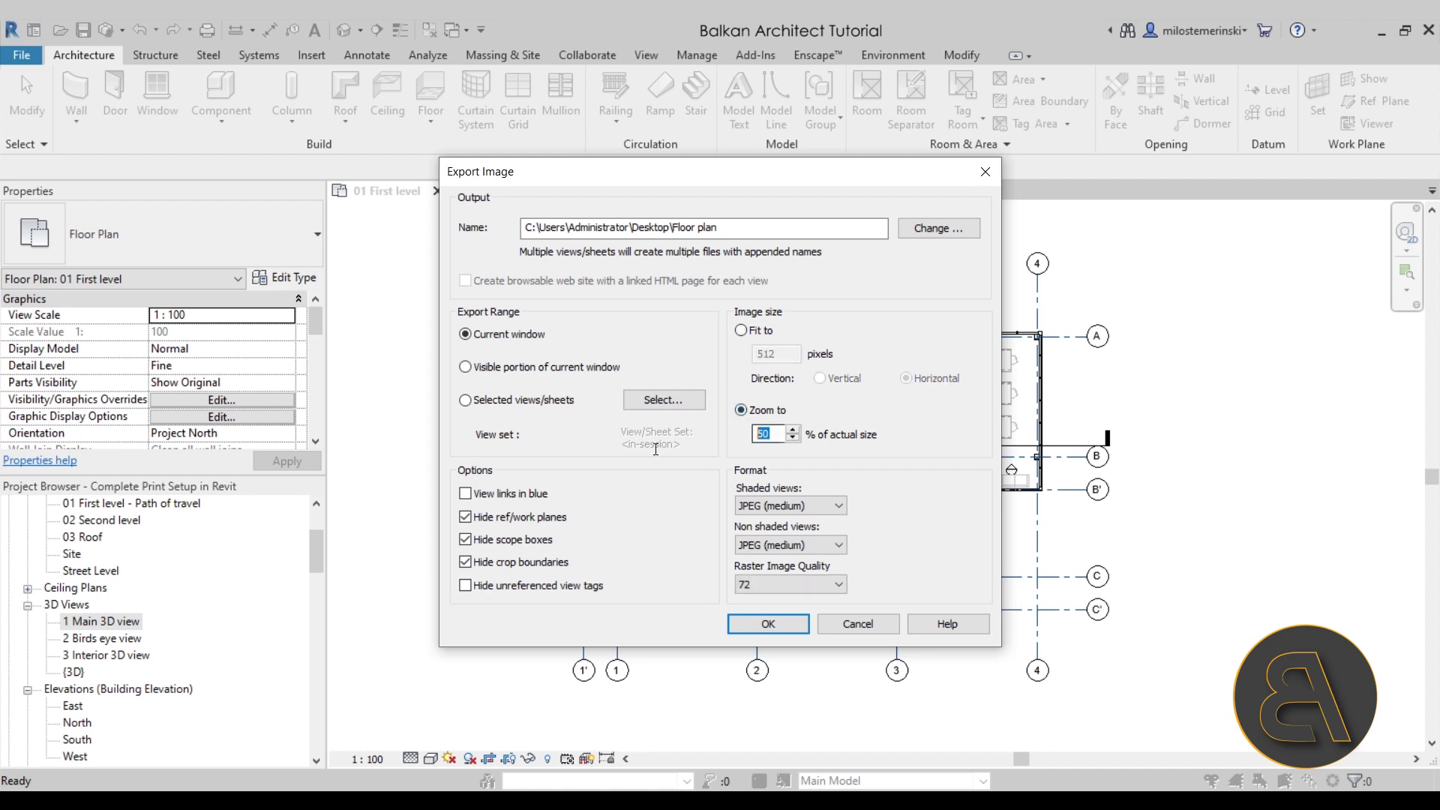
type("100")
- Choose raster image quality 300 and export the floor plan image
left_click(766, 589)
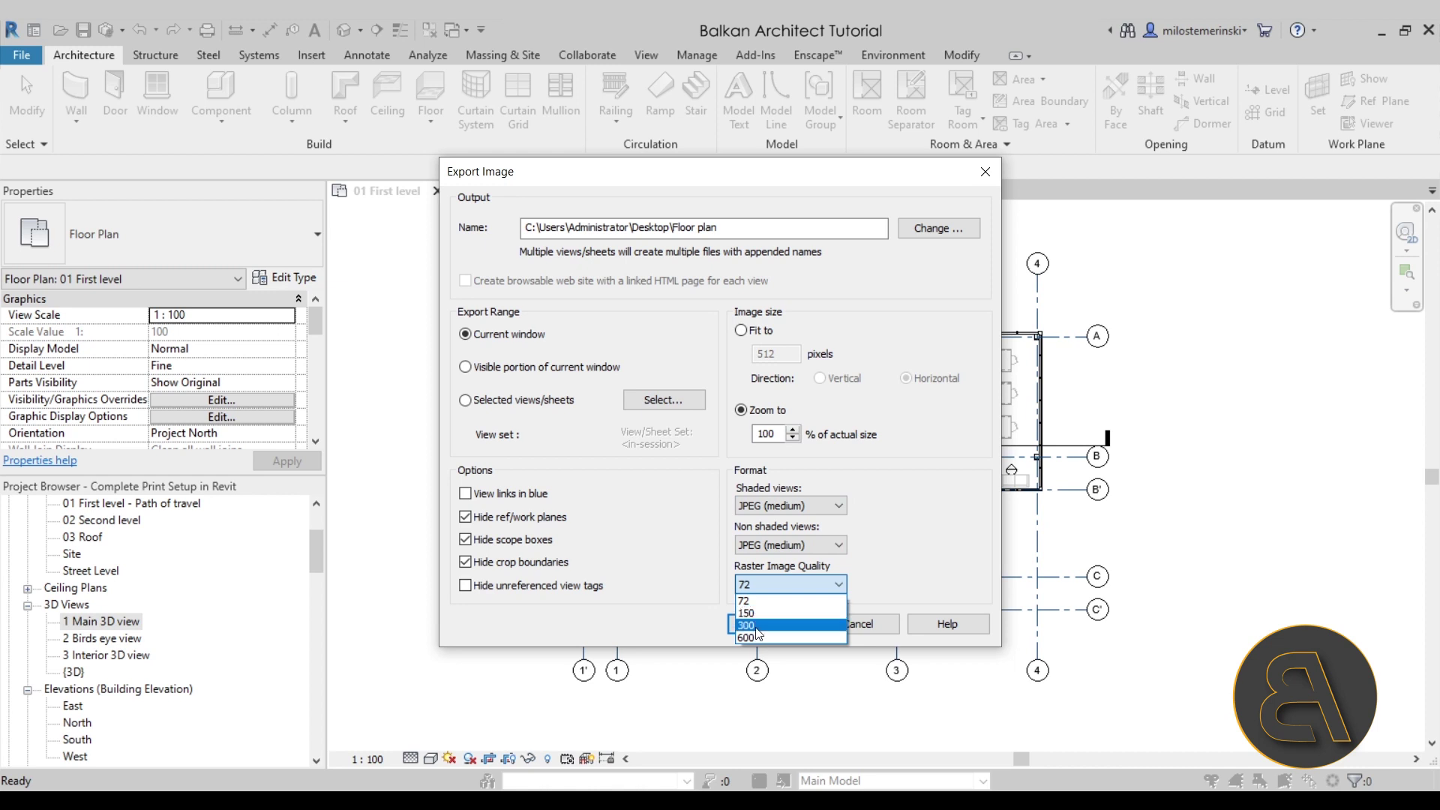
left_click(758, 632)
left_click(763, 588)
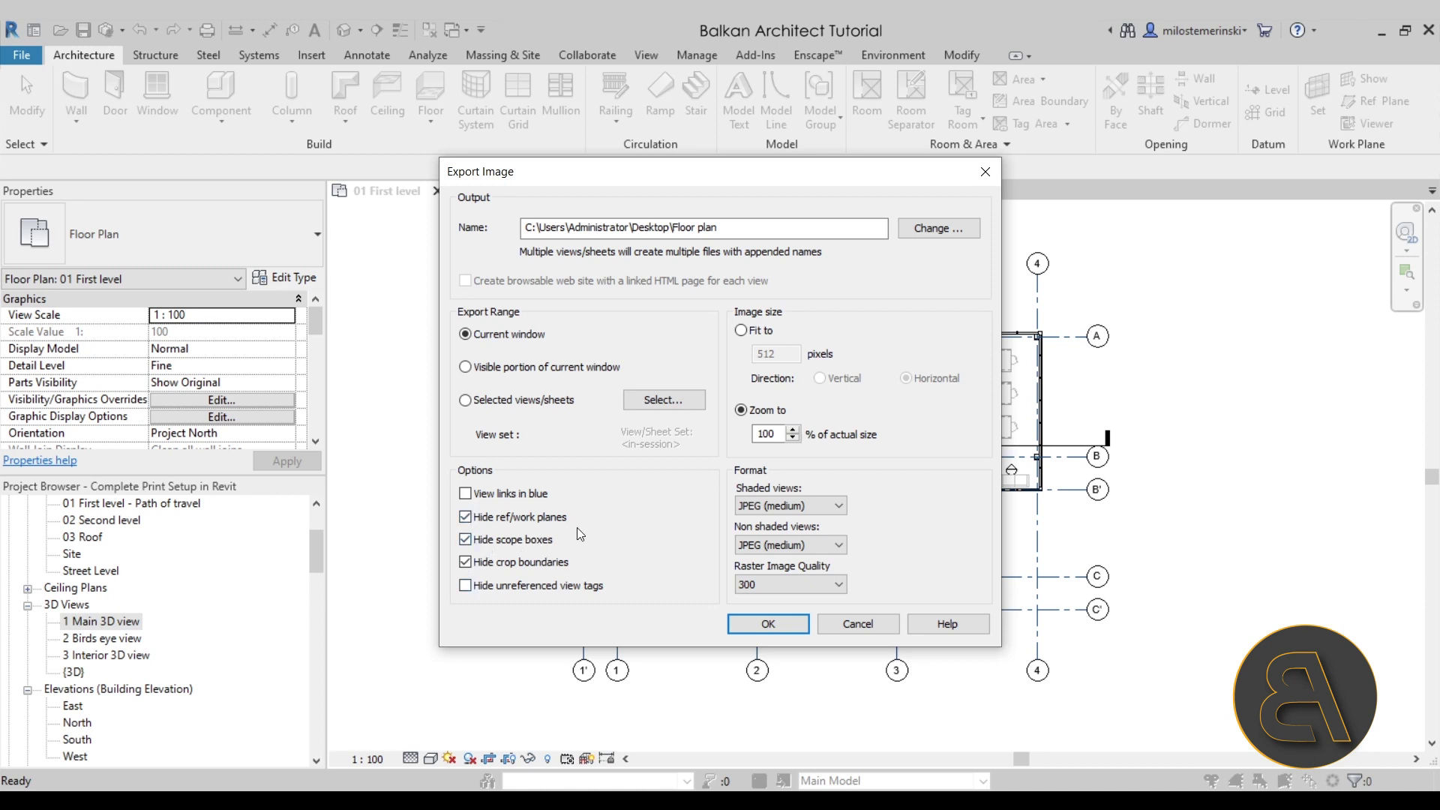
left_click(758, 624)
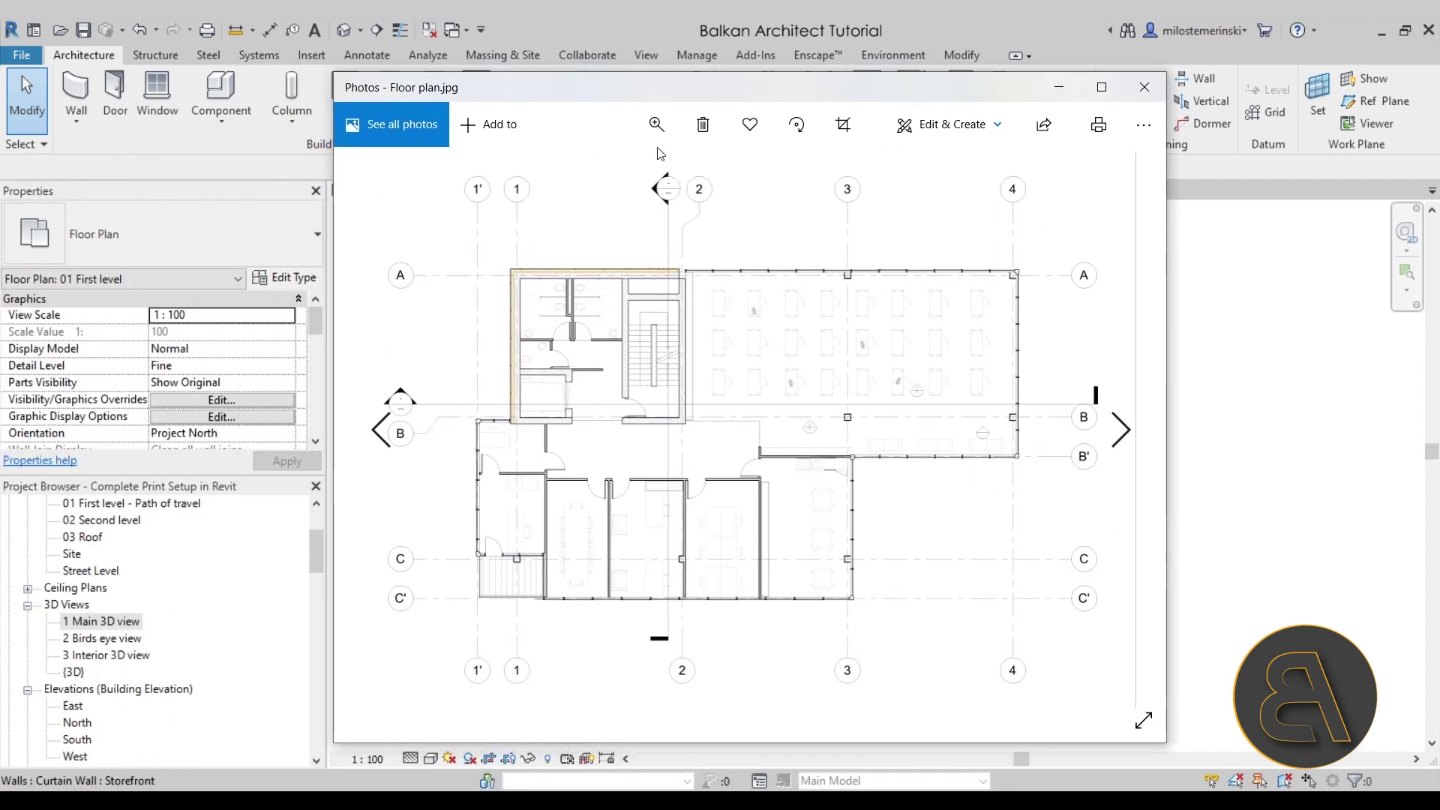
left_click(658, 124)
mouse_move(593, 186)
left_mouse_down()
mouse_move(614, 177)
mouse_move(583, 178)
left_mouse_up()
left_click_drag(711, 575, 624, 538)
left_click_drag(824, 587, 474, 318)
left_click_drag(750, 525, 666, 429)
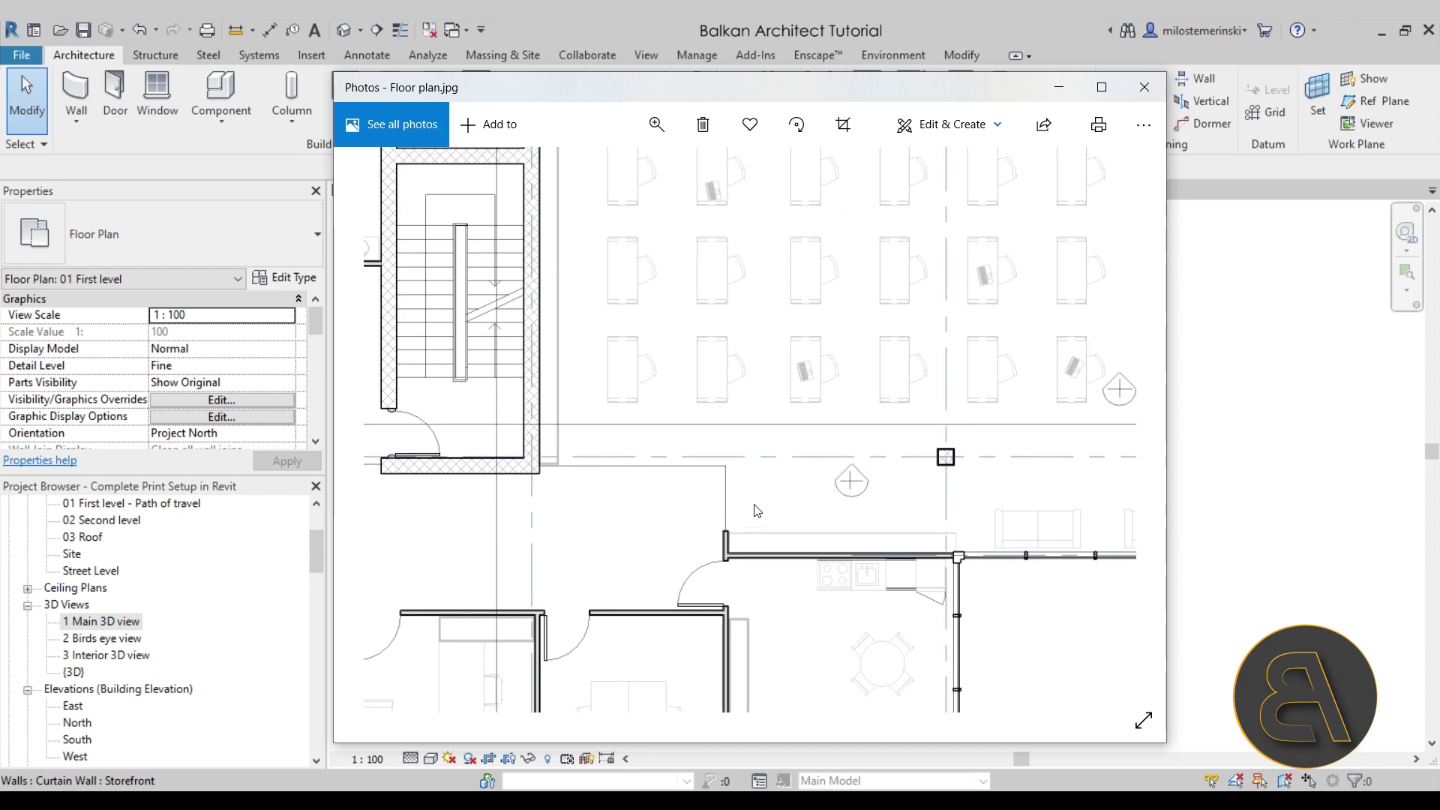
left_click_drag(964, 711, 867, 490)
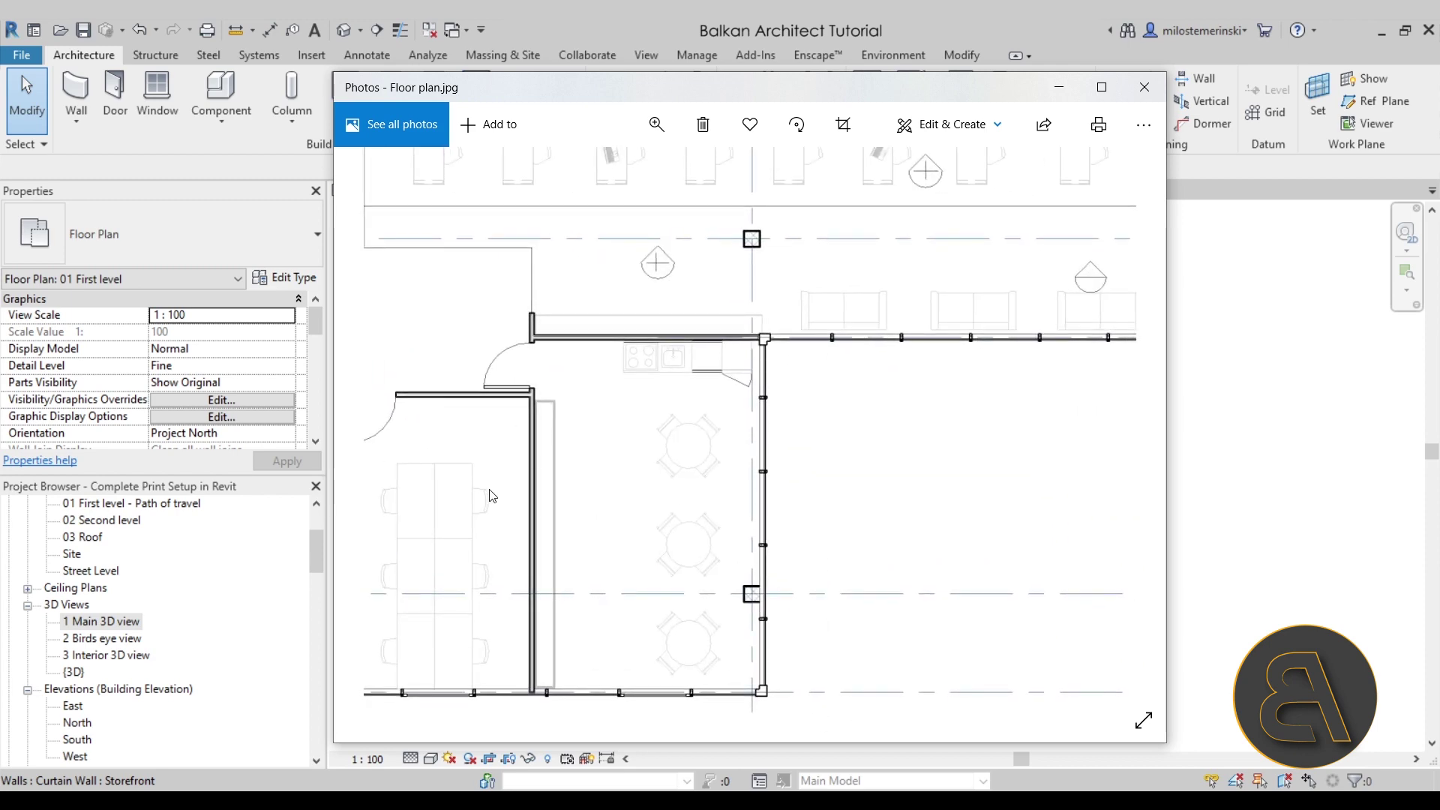
left_click(1145, 87)
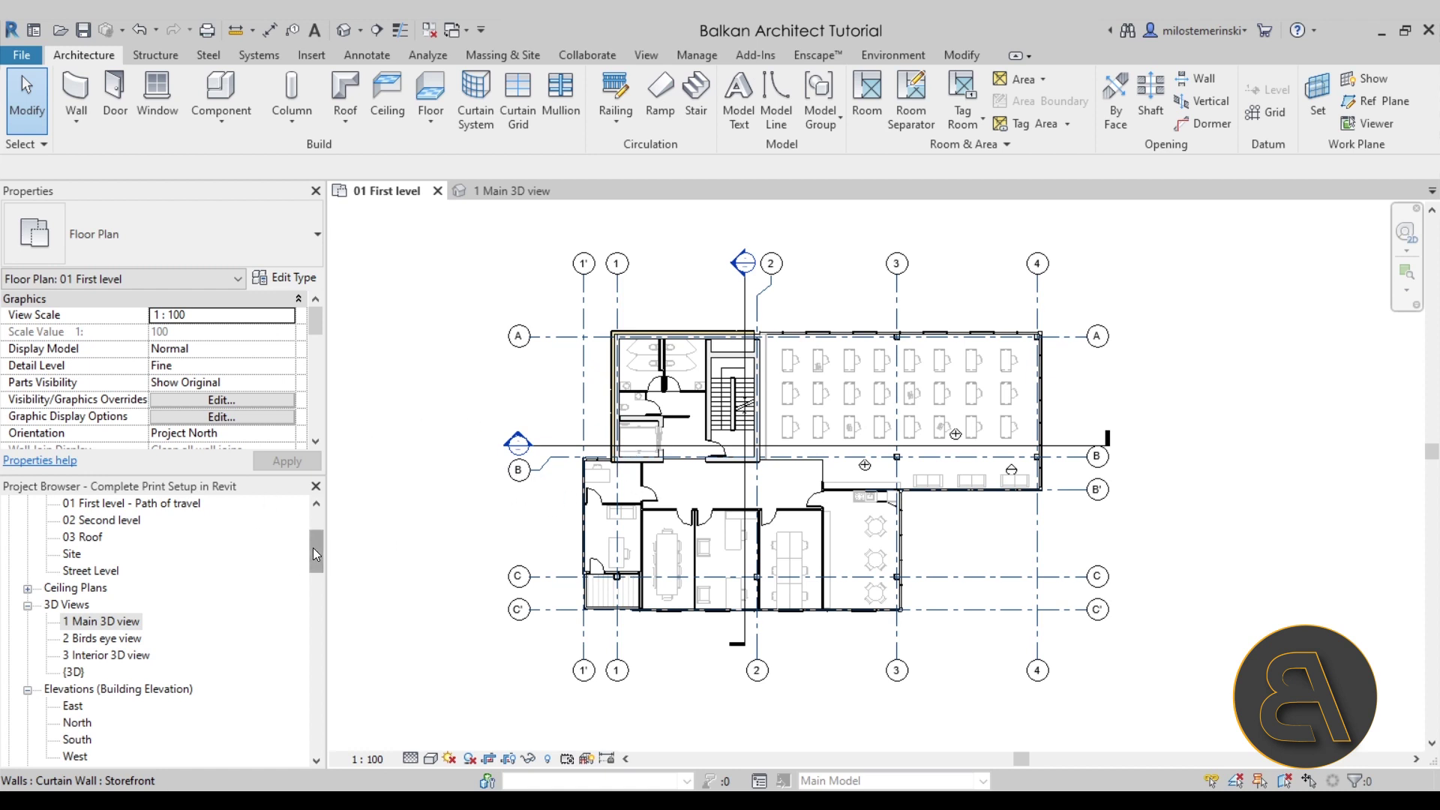
- Add a new sheet from Sheets (all) using the A1 metric title block
left_click_drag(313, 550, 317, 624)
left_click(47, 673)
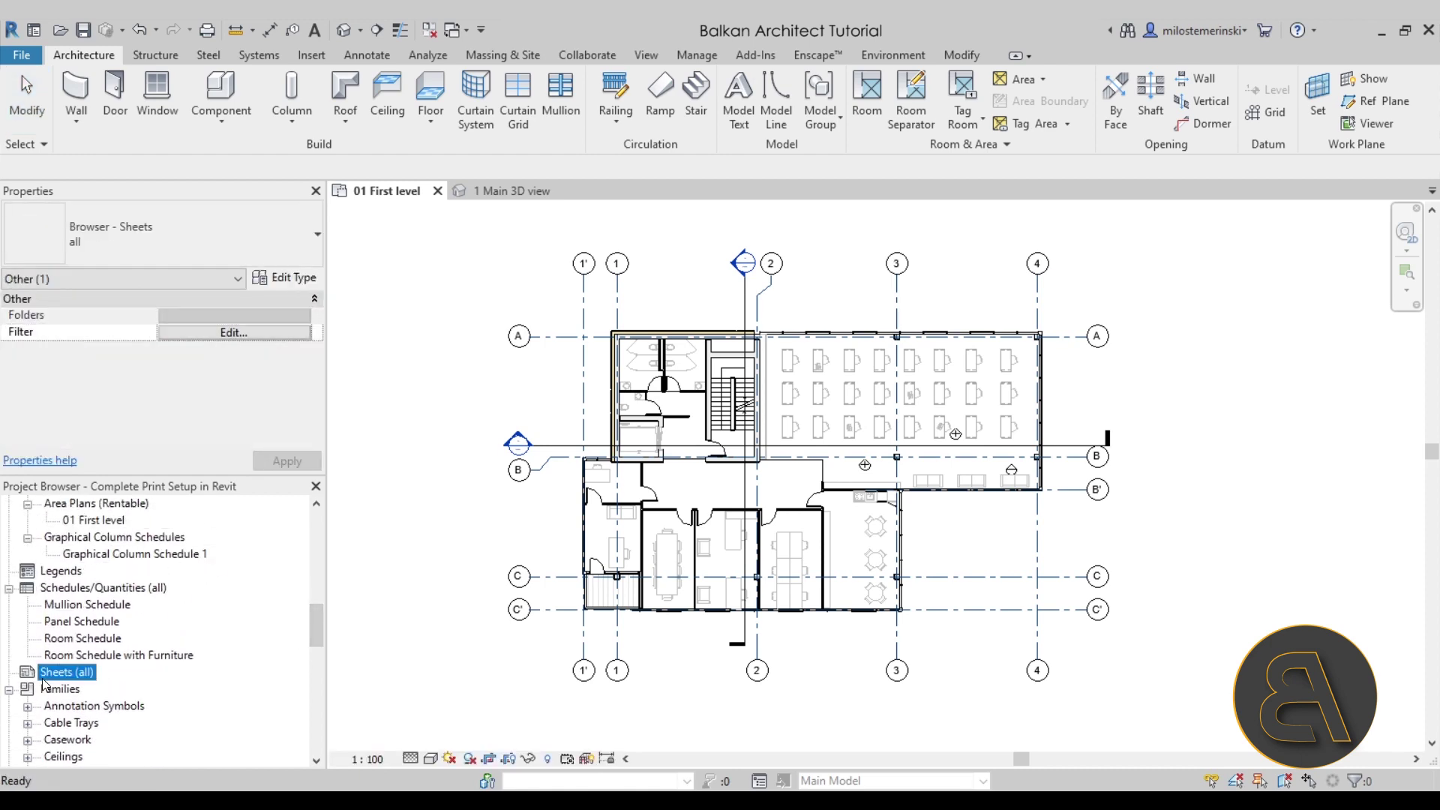
right_click(65, 679)
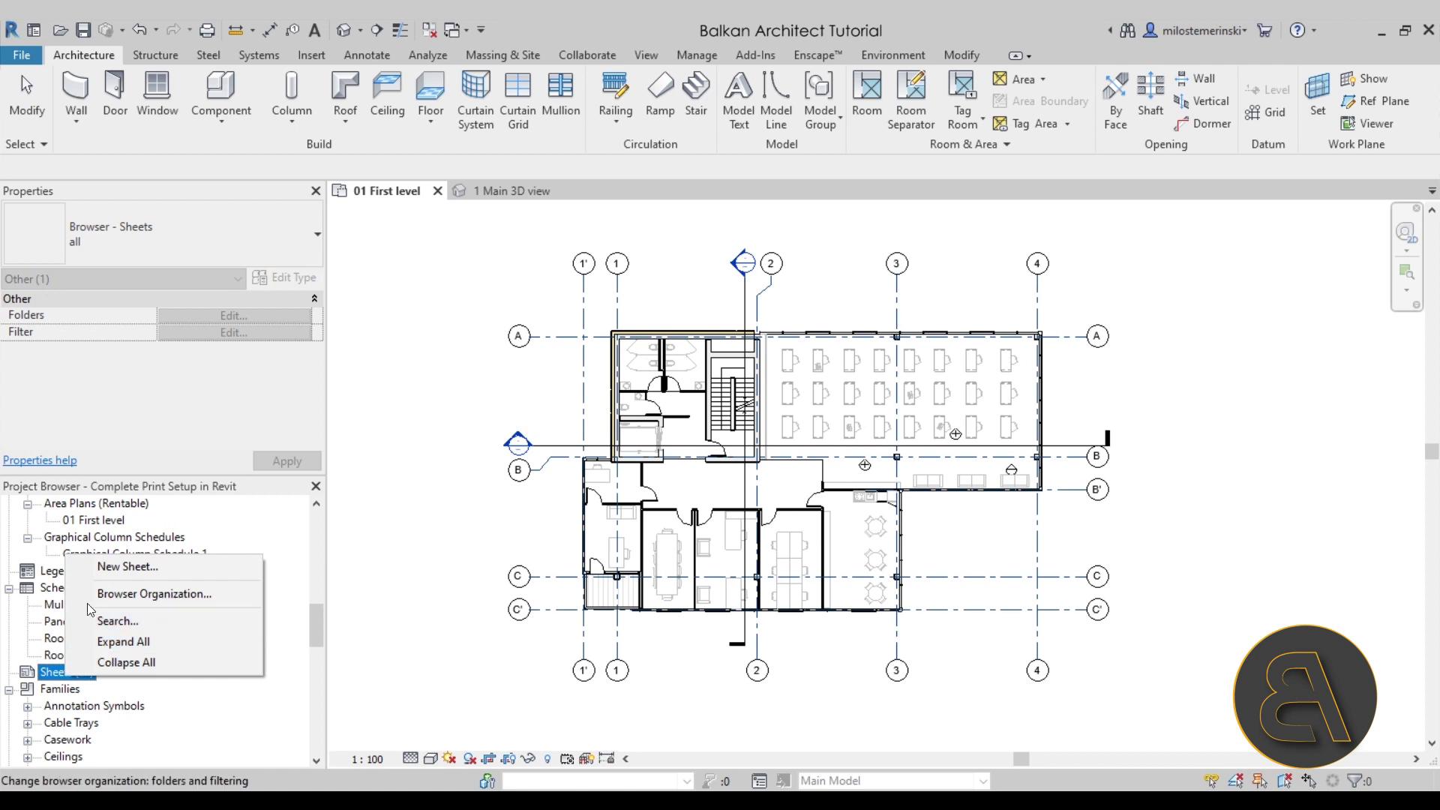
left_click(101, 572)
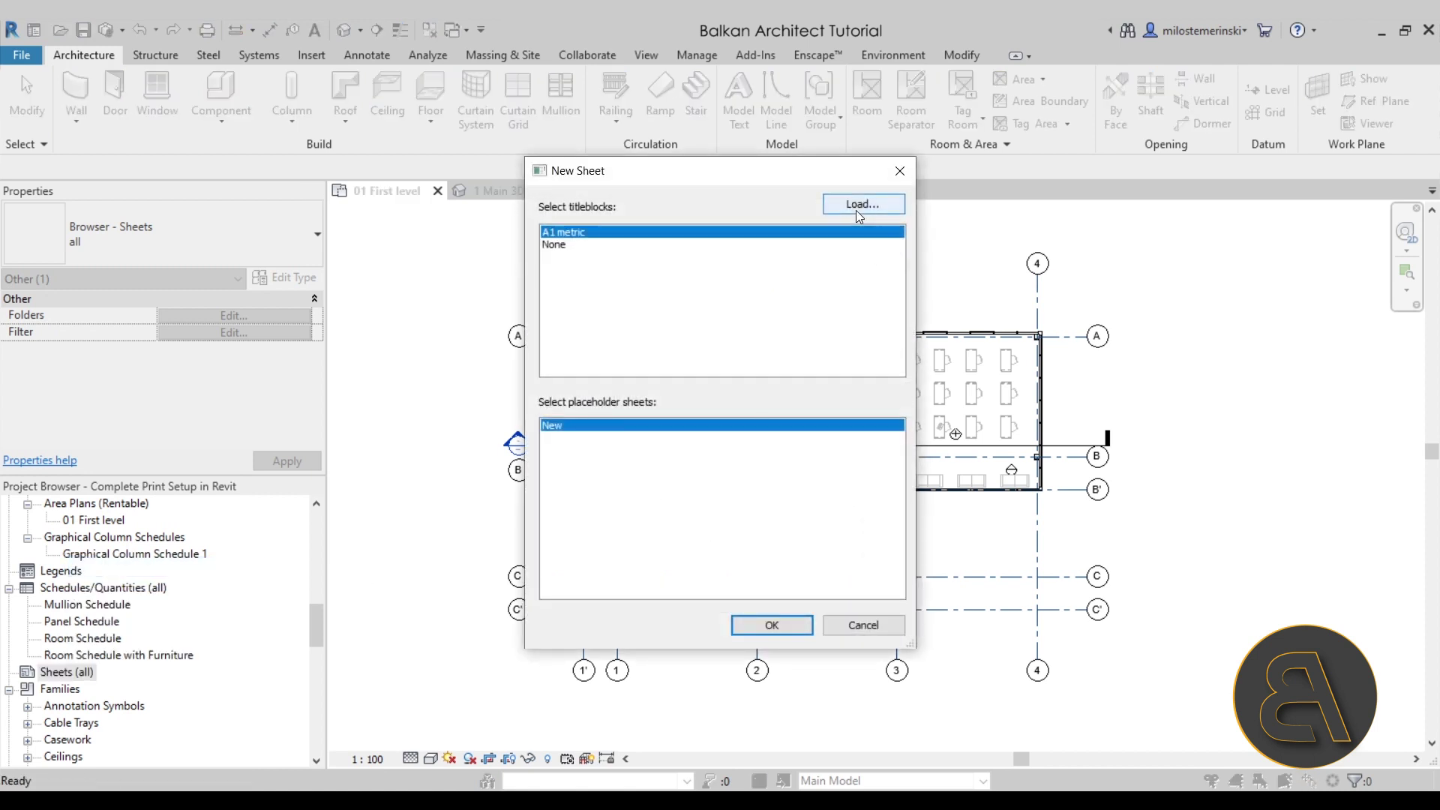
double_click(593, 232)
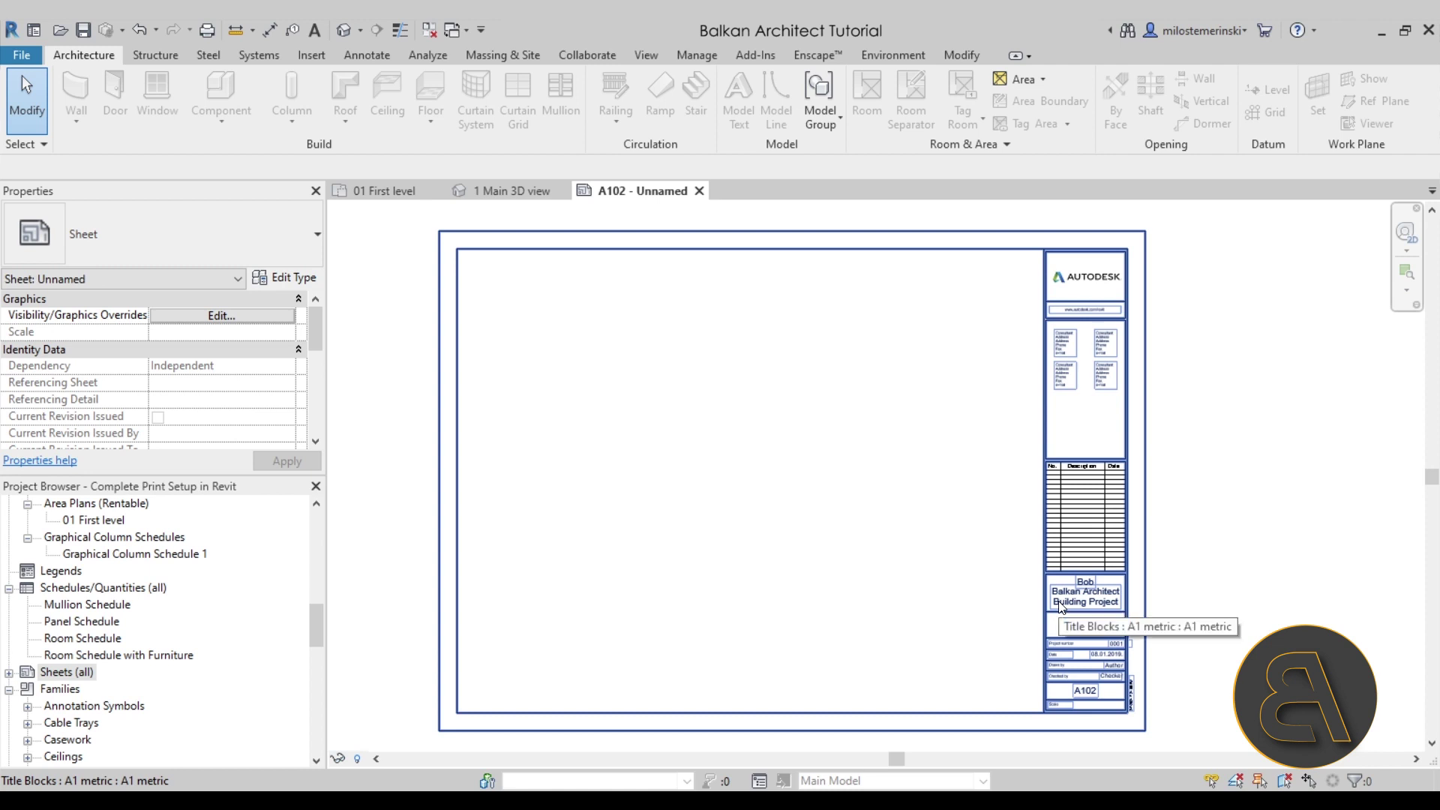
- Select the sheet's A1 metric title block and open it for family editing
left_click(453, 262)
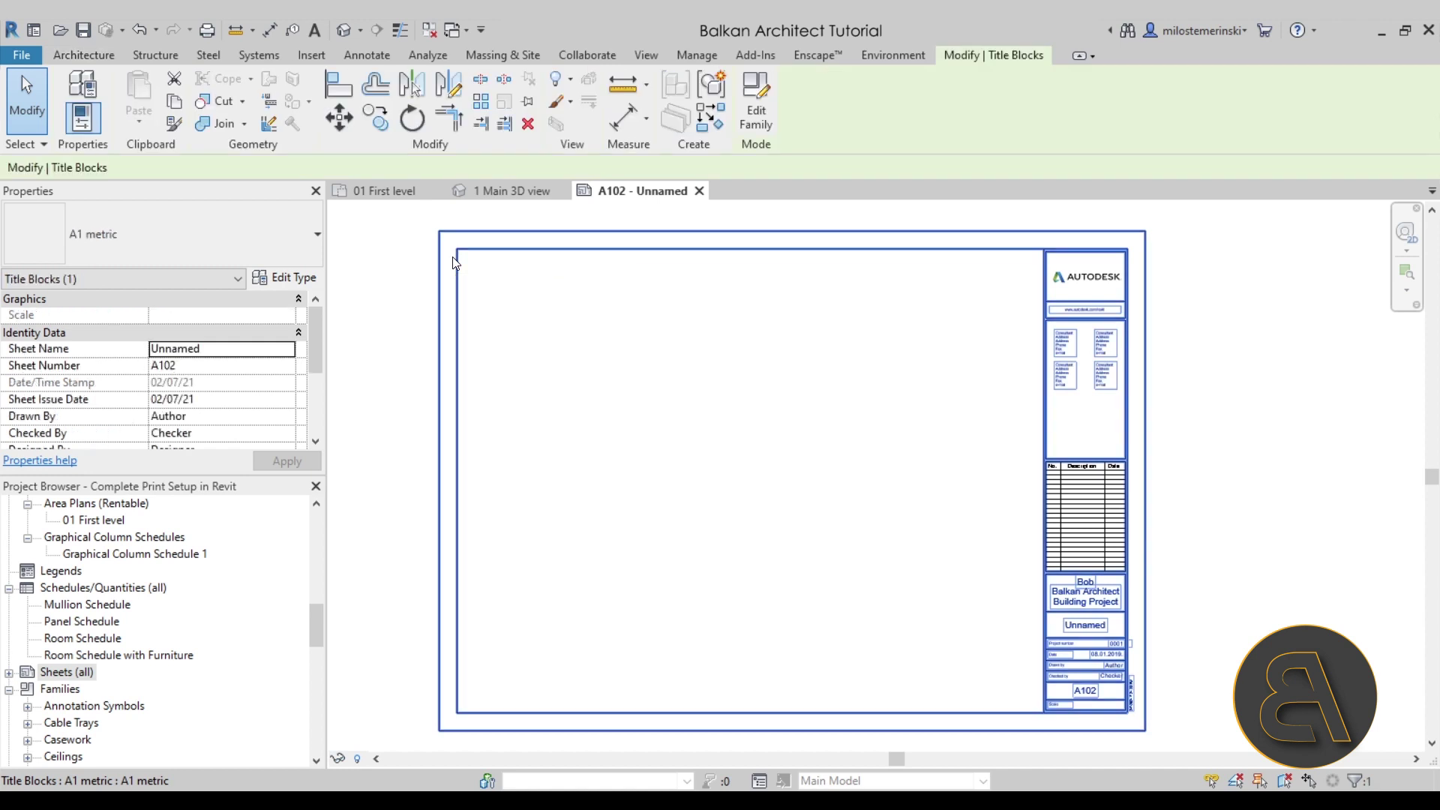
left_click(629, 501)
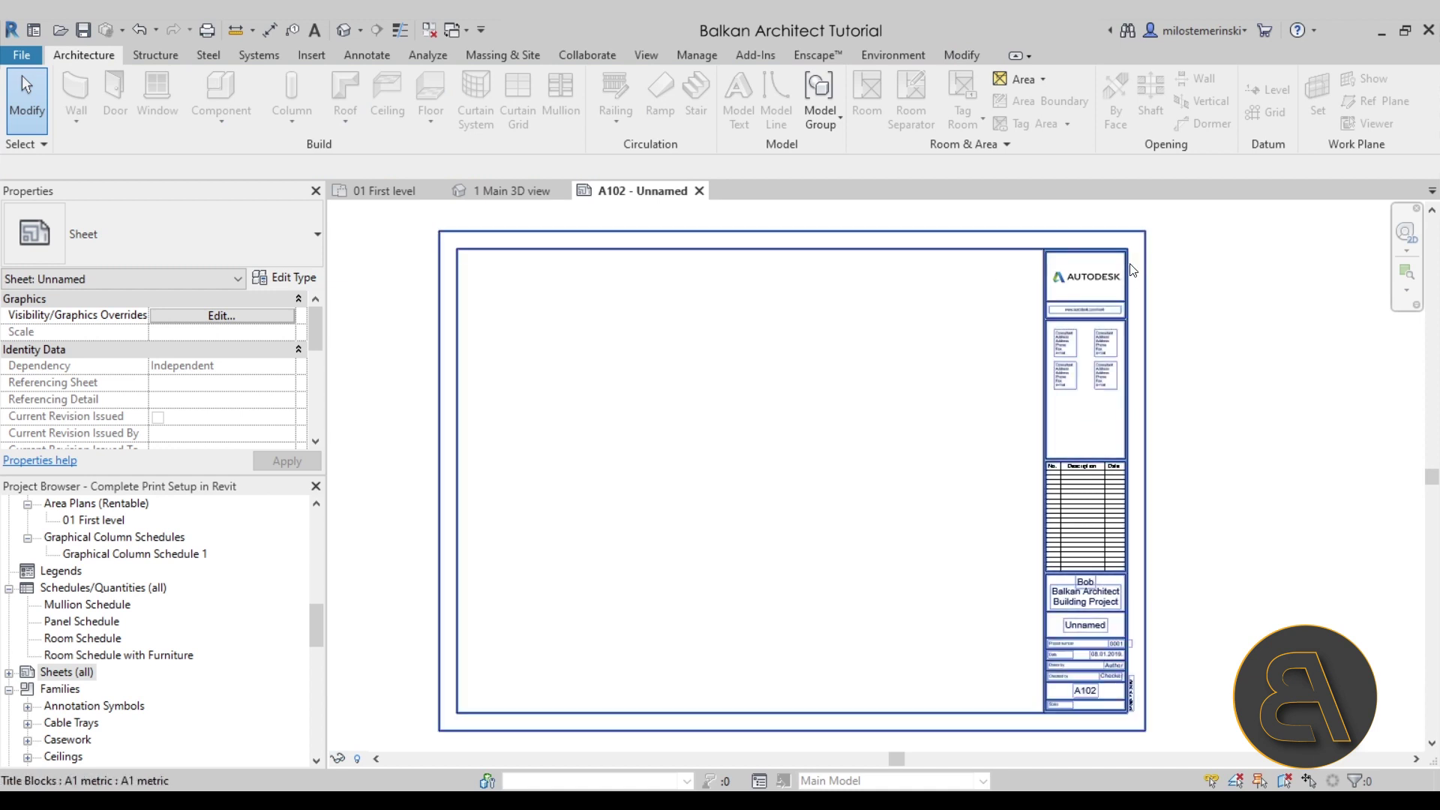
left_click(1102, 325)
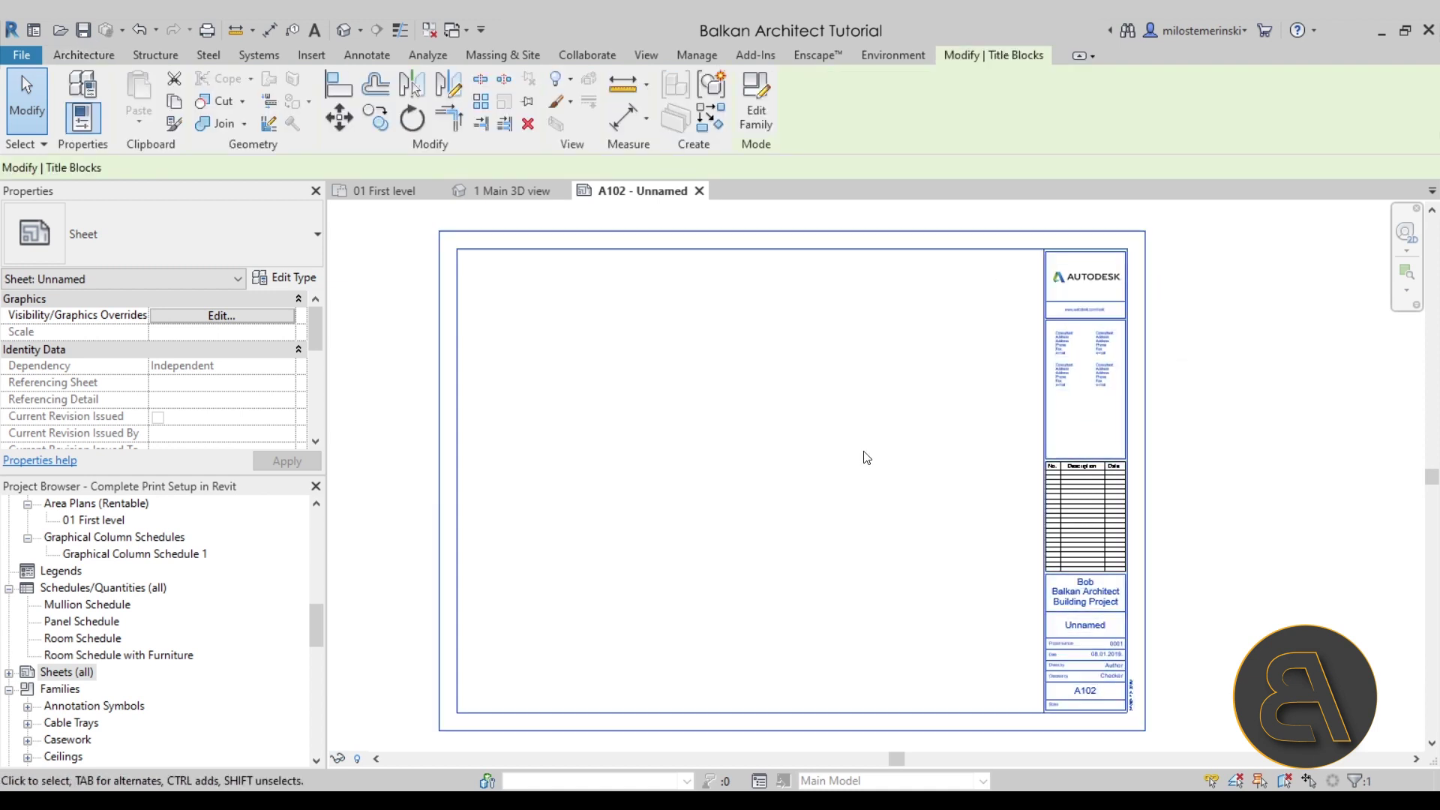
left_click(762, 124)
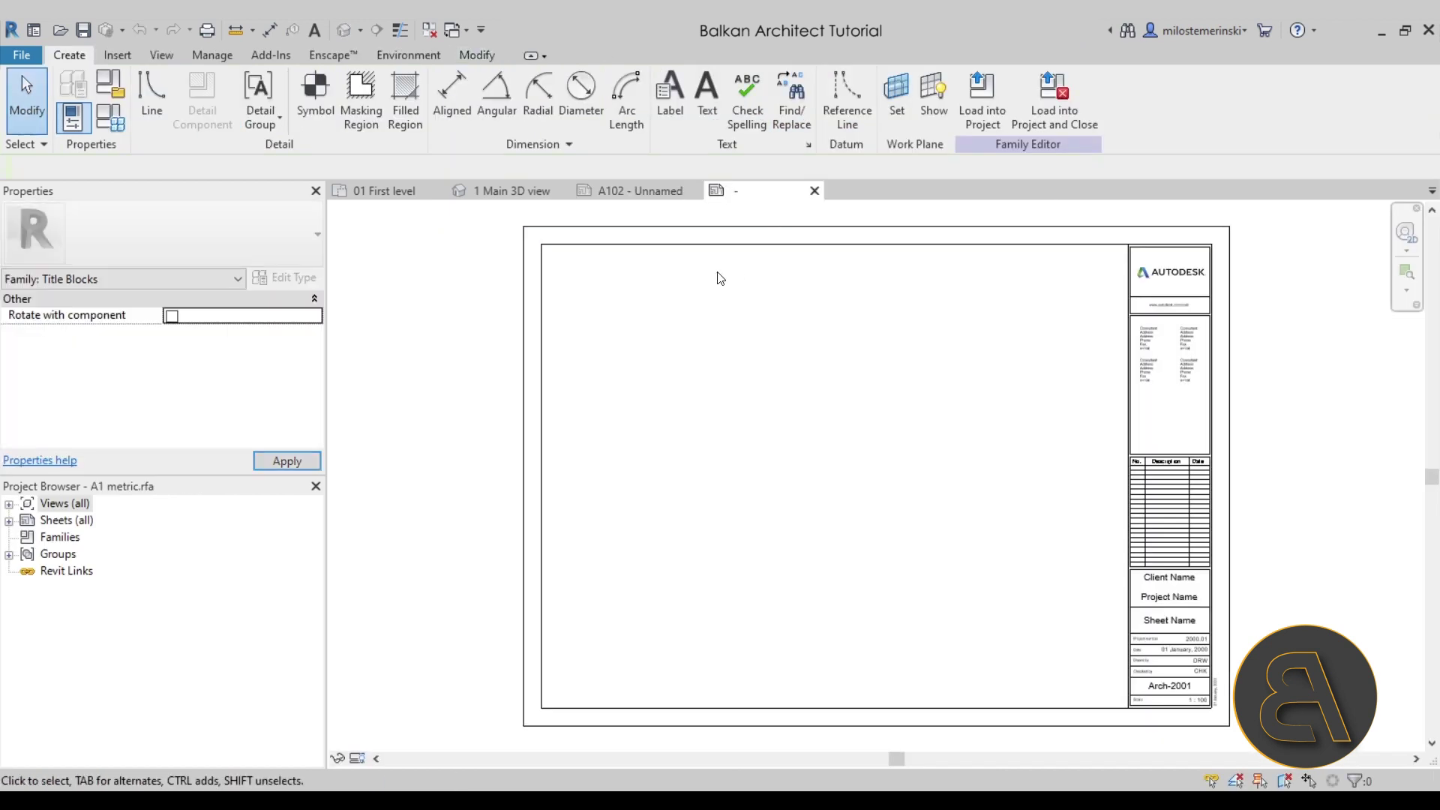
- Delete the title block's inner lines and text, then reload it without saving, overwriting the existing version
left_click_drag(534, 236, 1277, 722)
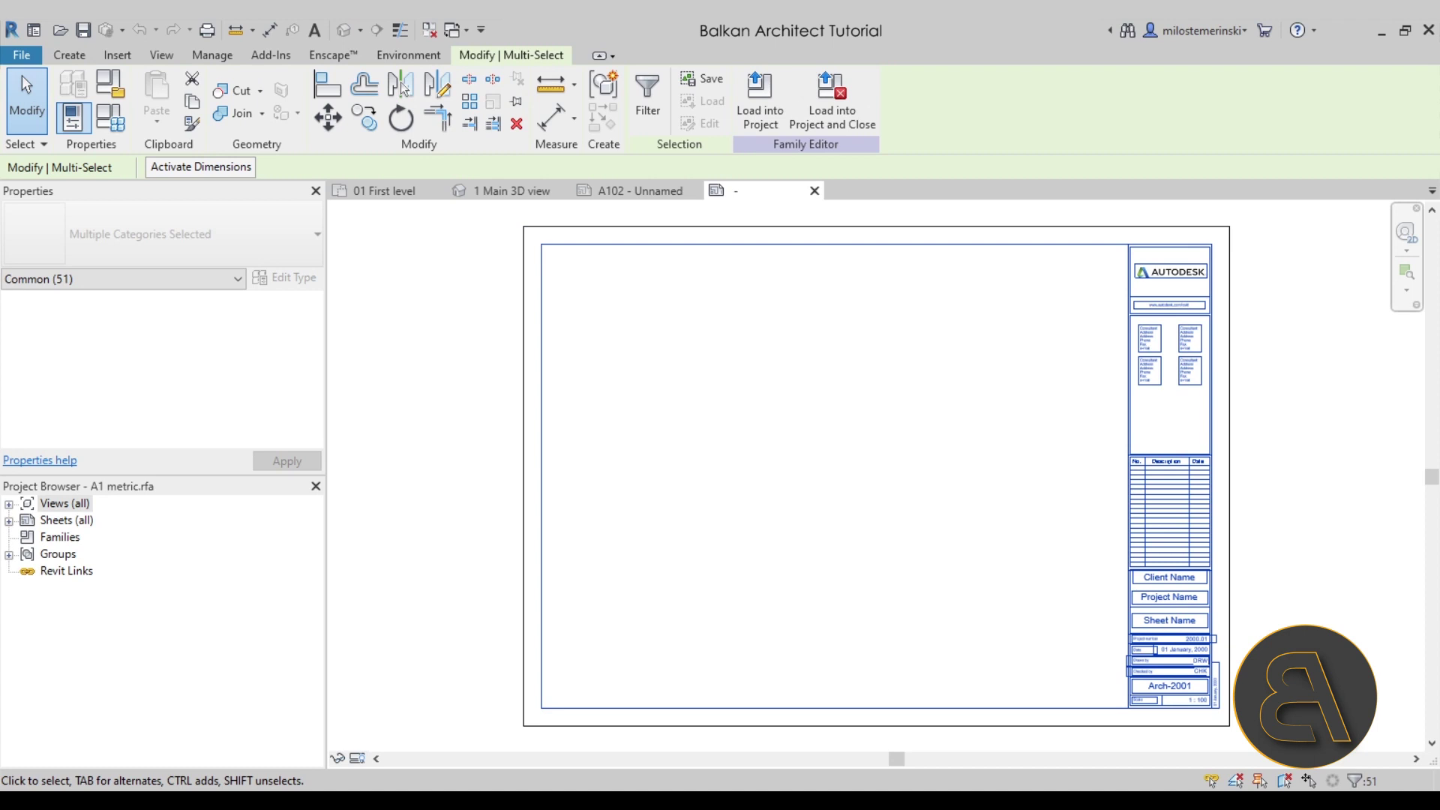
key("Delete")
left_click(698, 119)
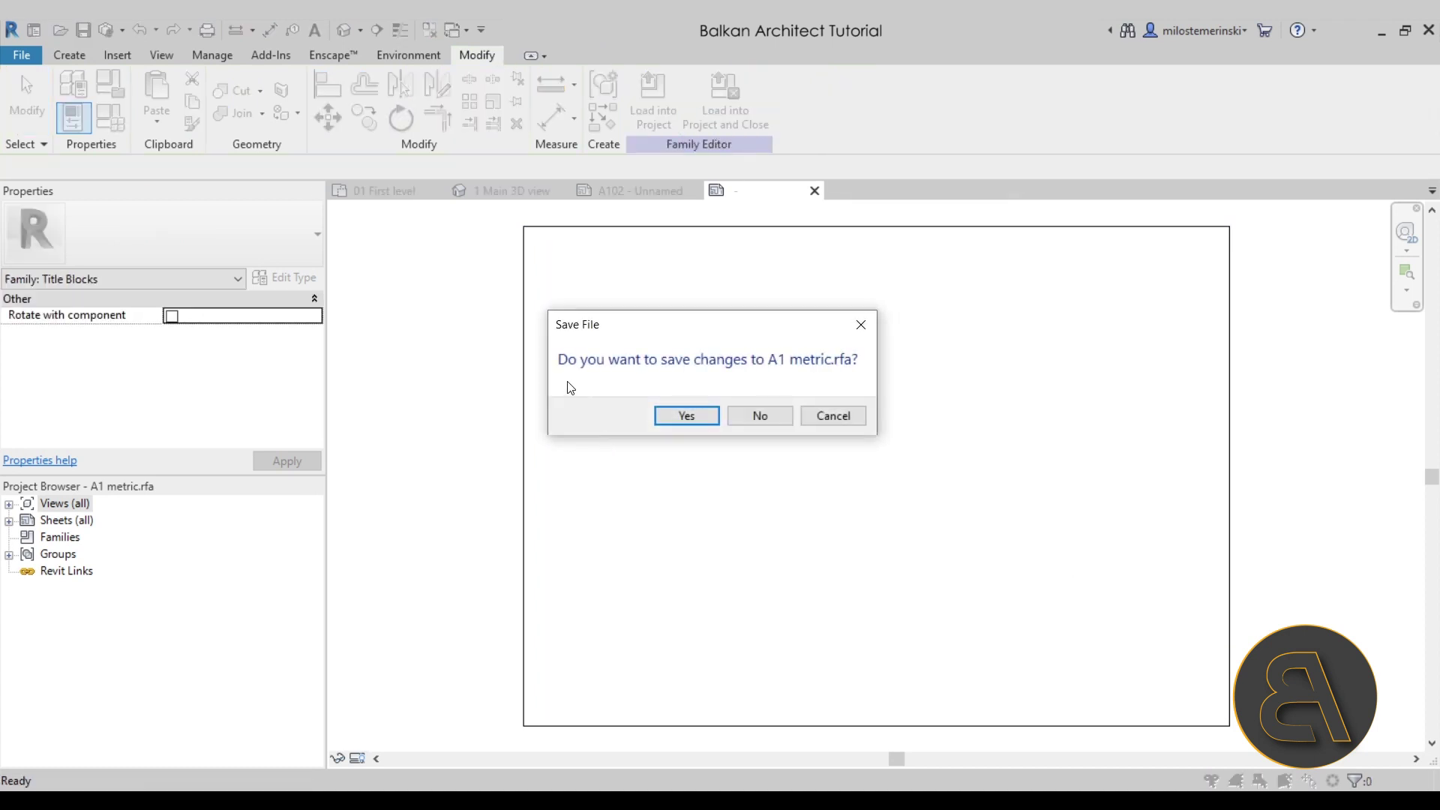
left_click(760, 415)
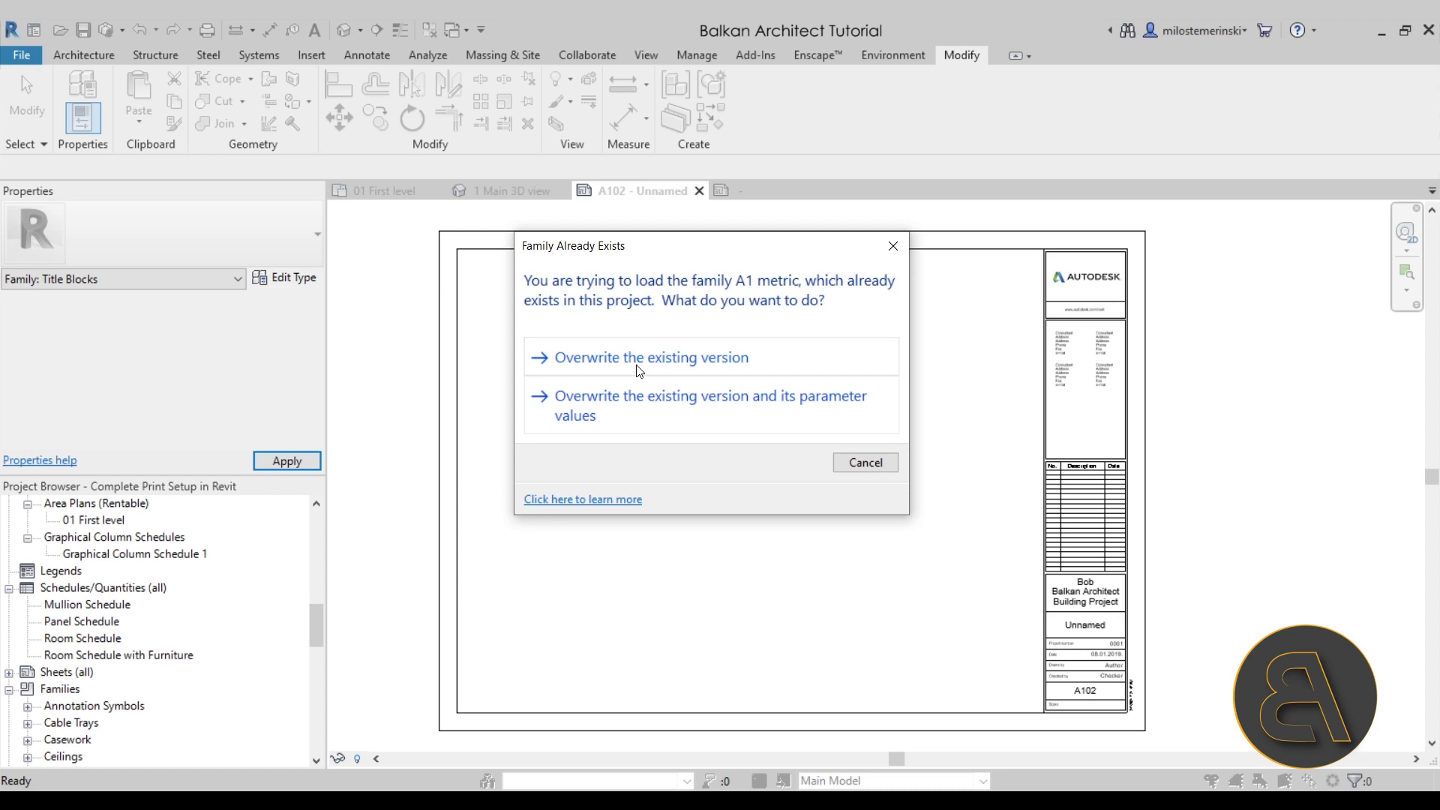
left_click(584, 361)
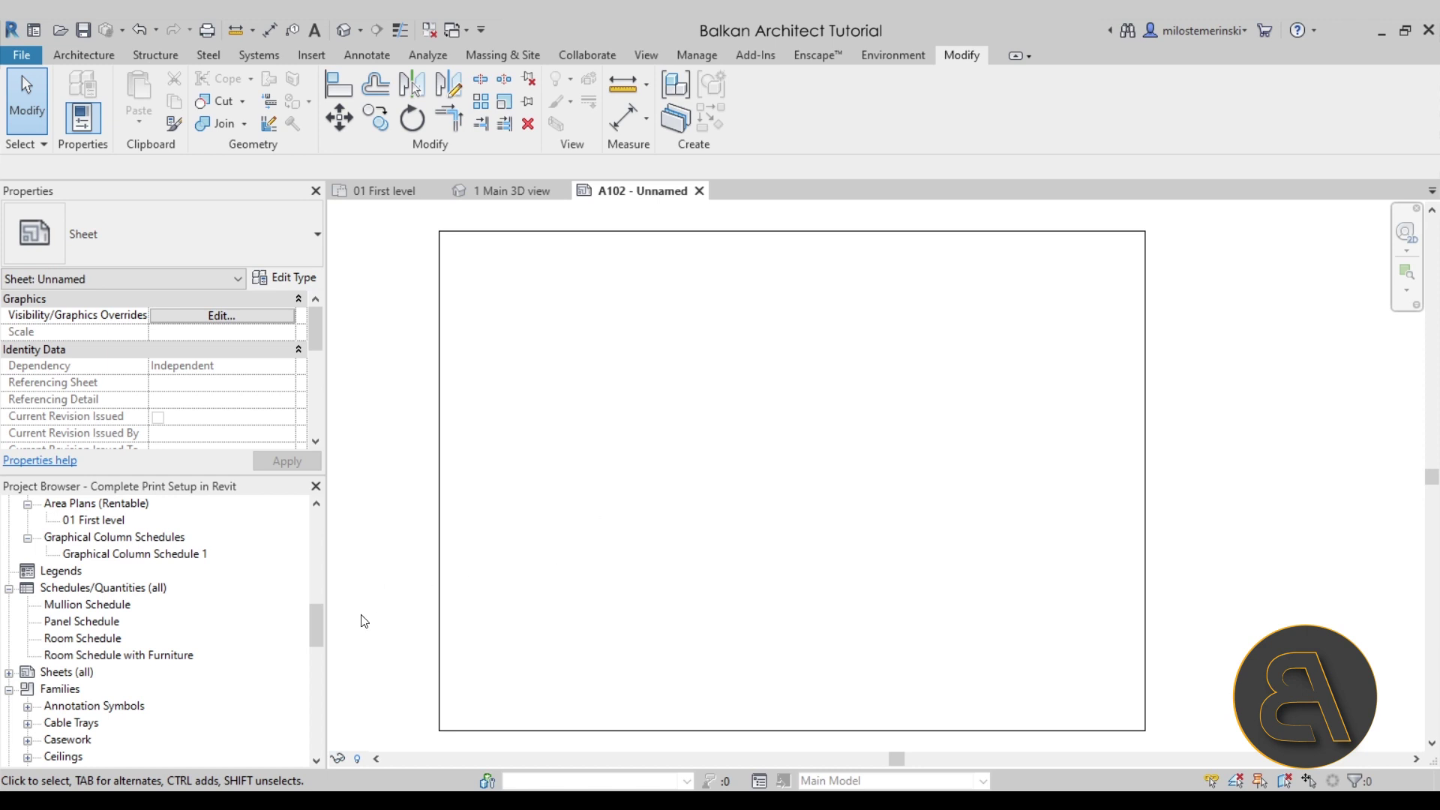
- Place the 01 First level plan in the upper left of sheet A102
left_click_drag(319, 637, 317, 561)
scroll(205, 610, "up", 1)
scroll(105, 562, "up", 1)
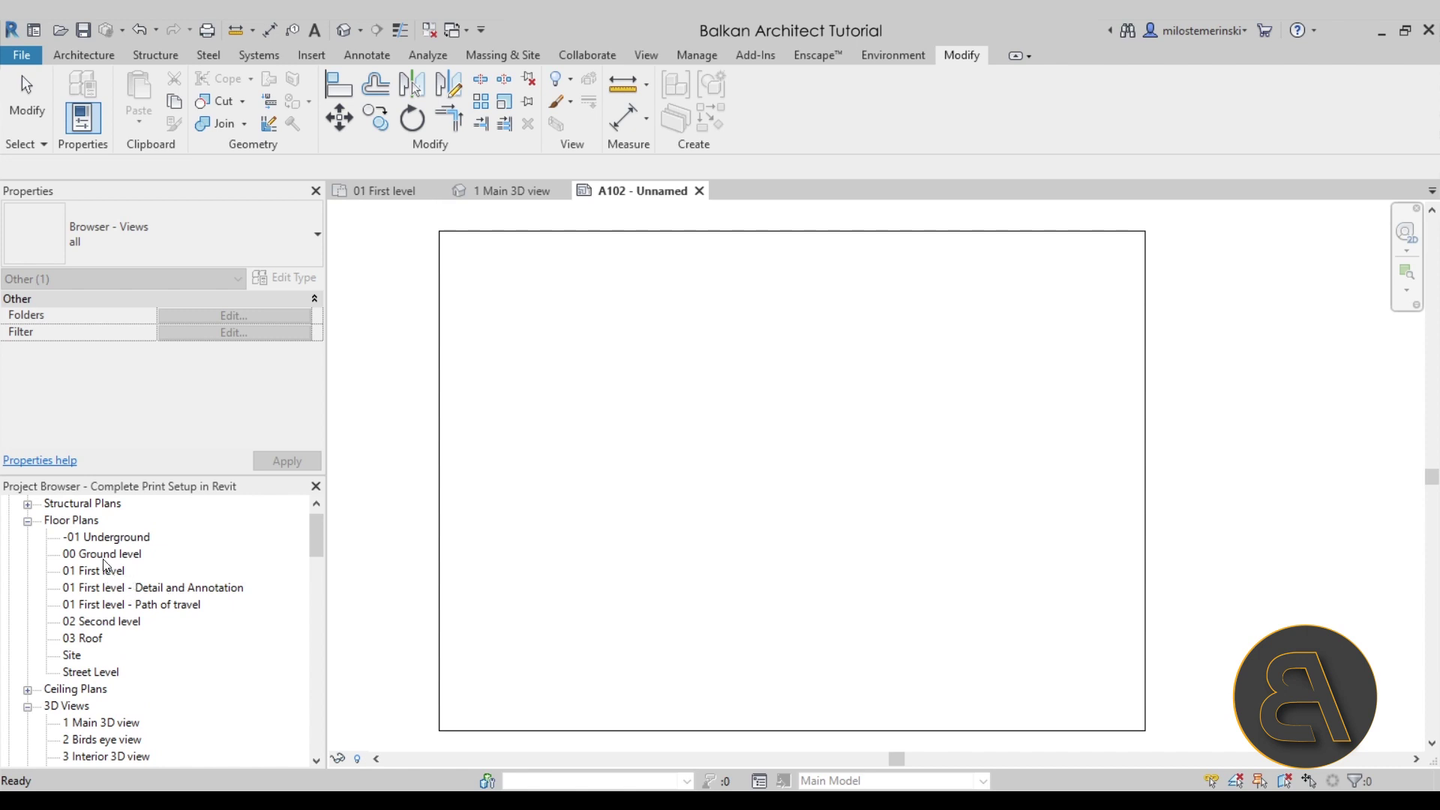
left_click_drag(103, 571, 662, 370)
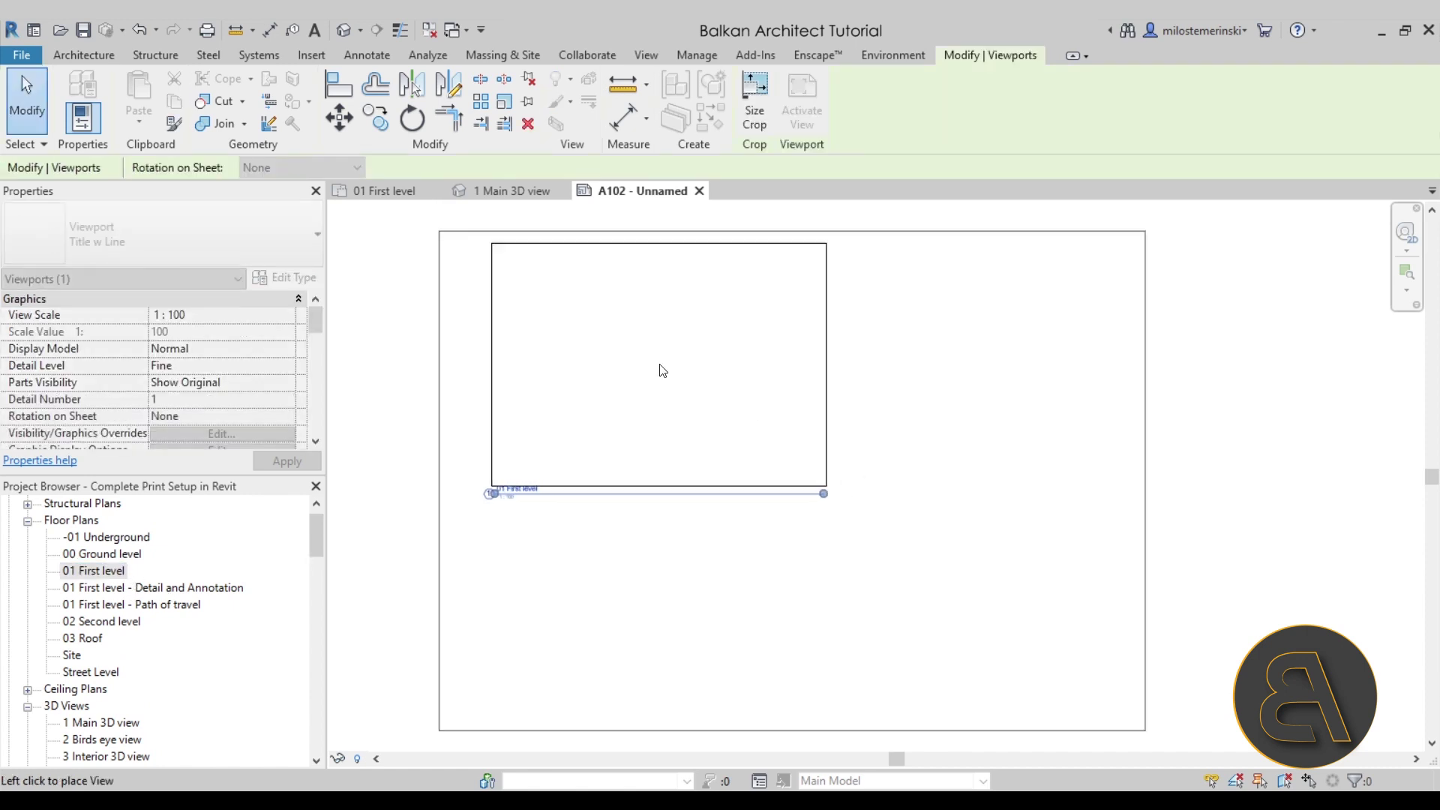
left_click(619, 368)
left_click(556, 613)
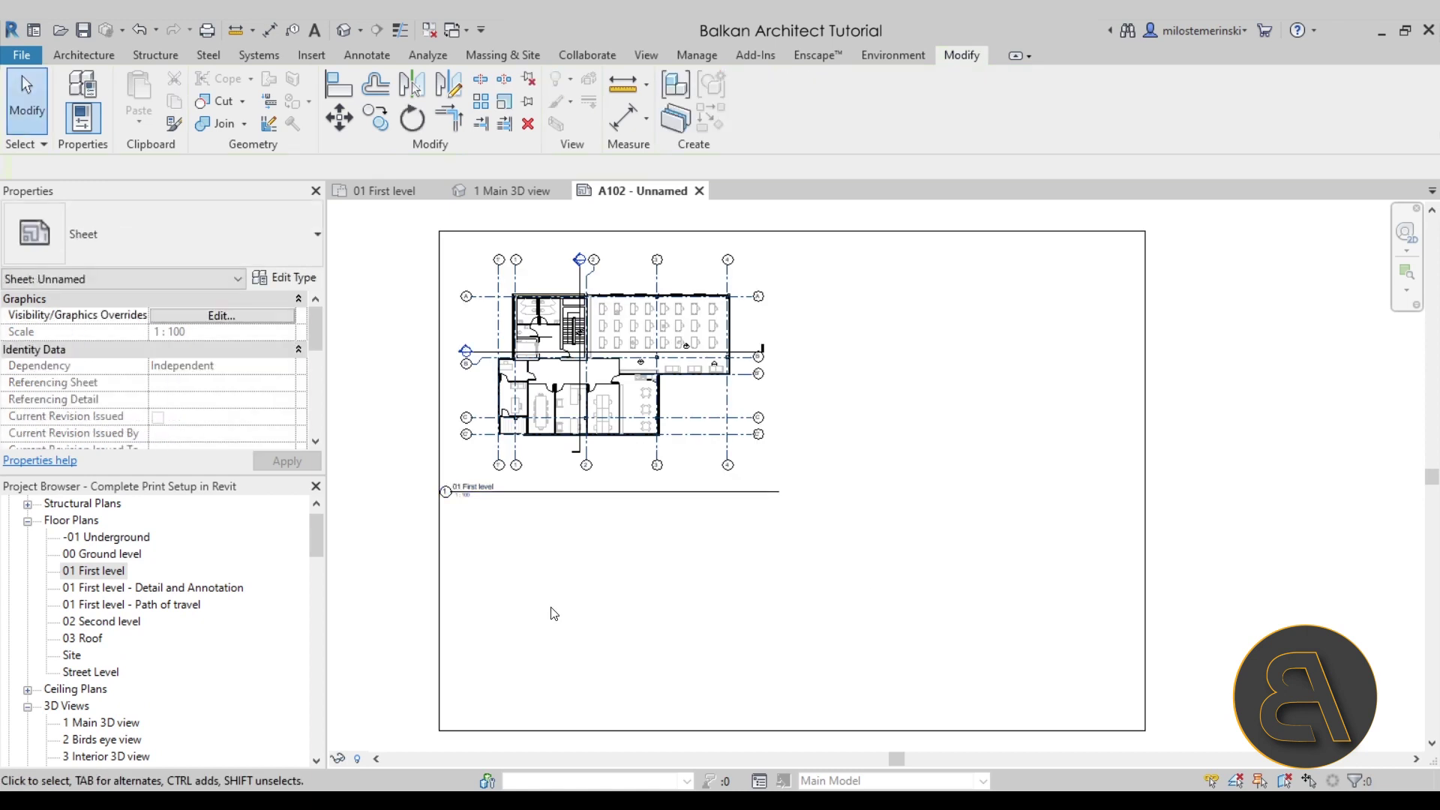
- Open Section 2 and pull its crop region's left and right sides inward
scroll(129, 595, "down", 3)
scroll(129, 624, "down", 3)
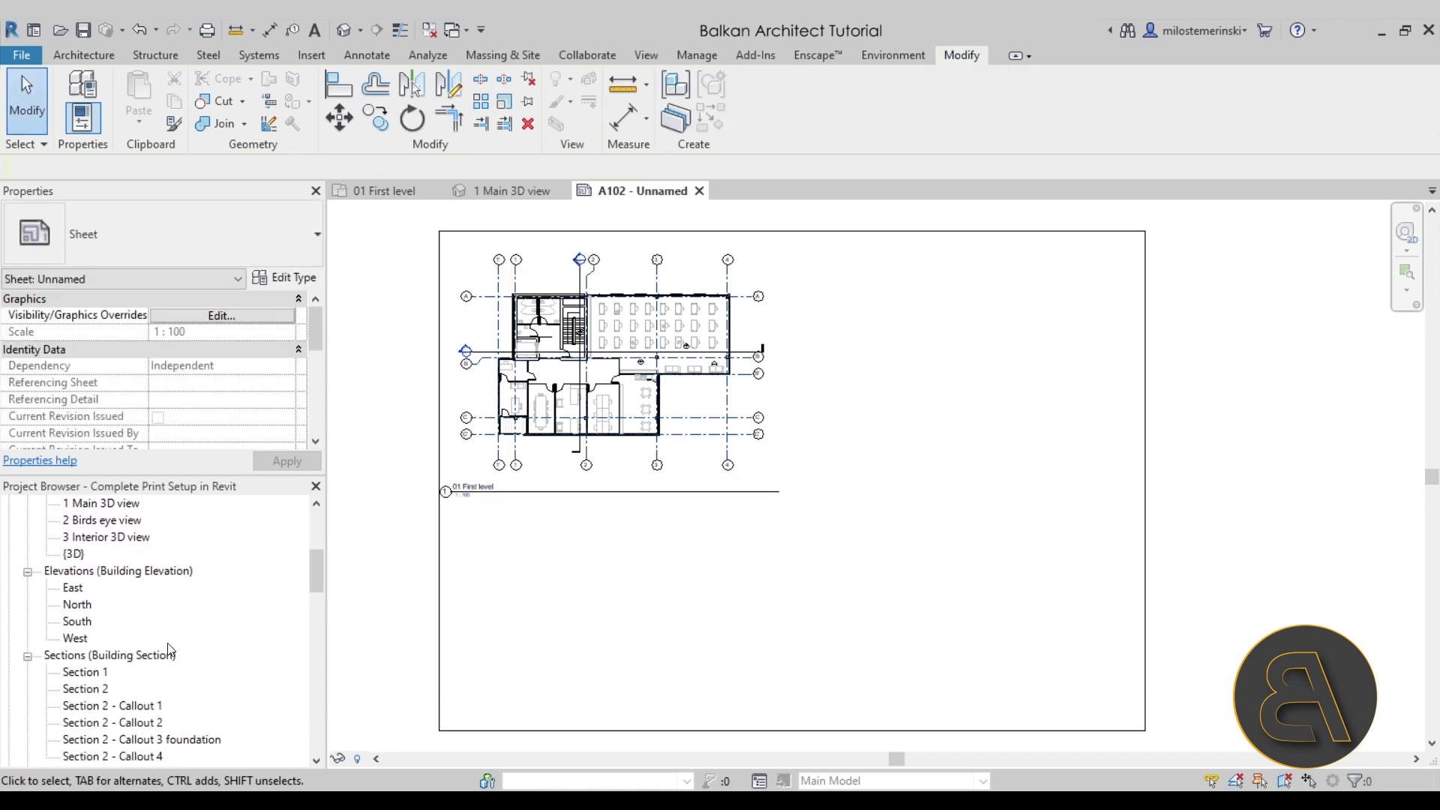
double_click(88, 673)
double_click(87, 690)
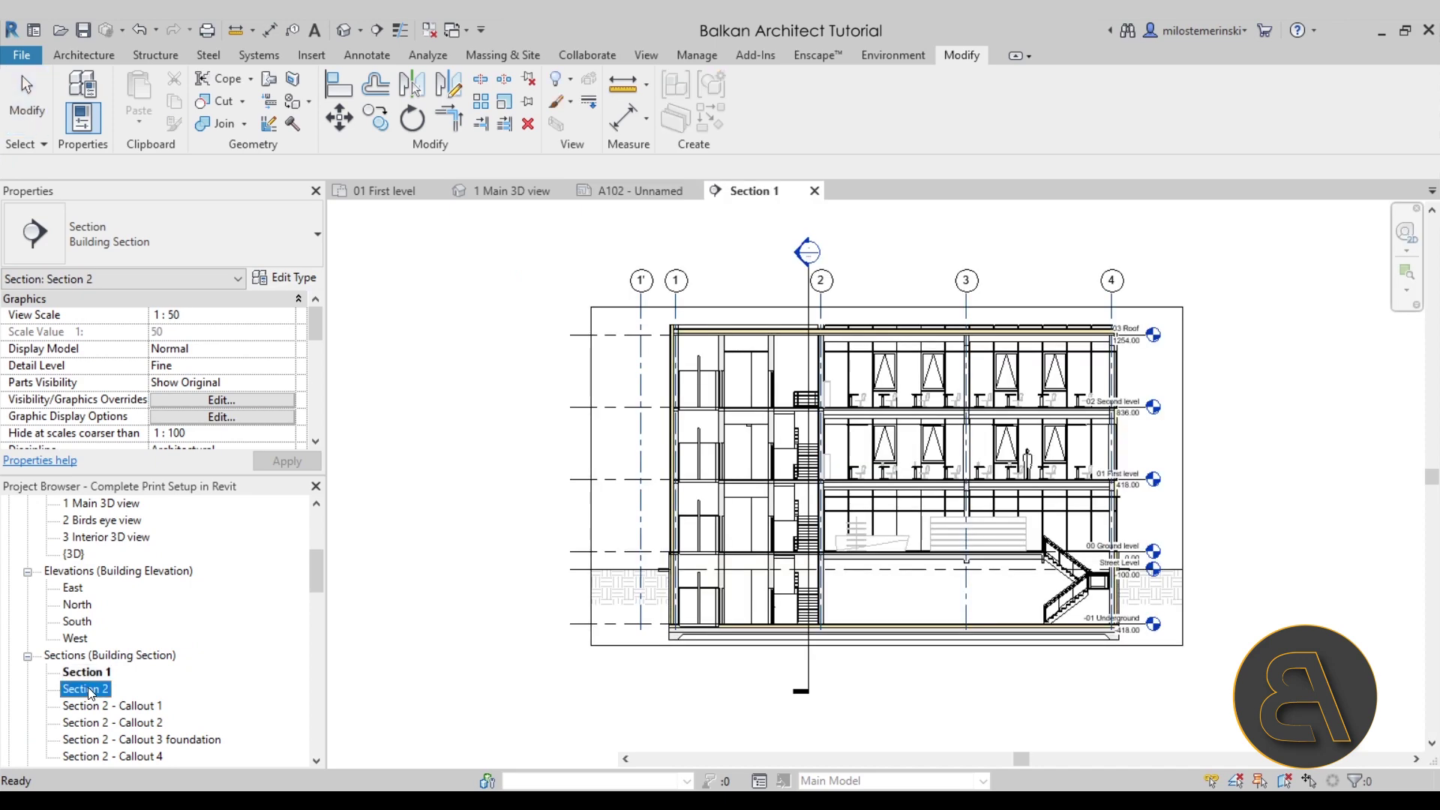
middle_click_drag(540, 493, 489, 490)
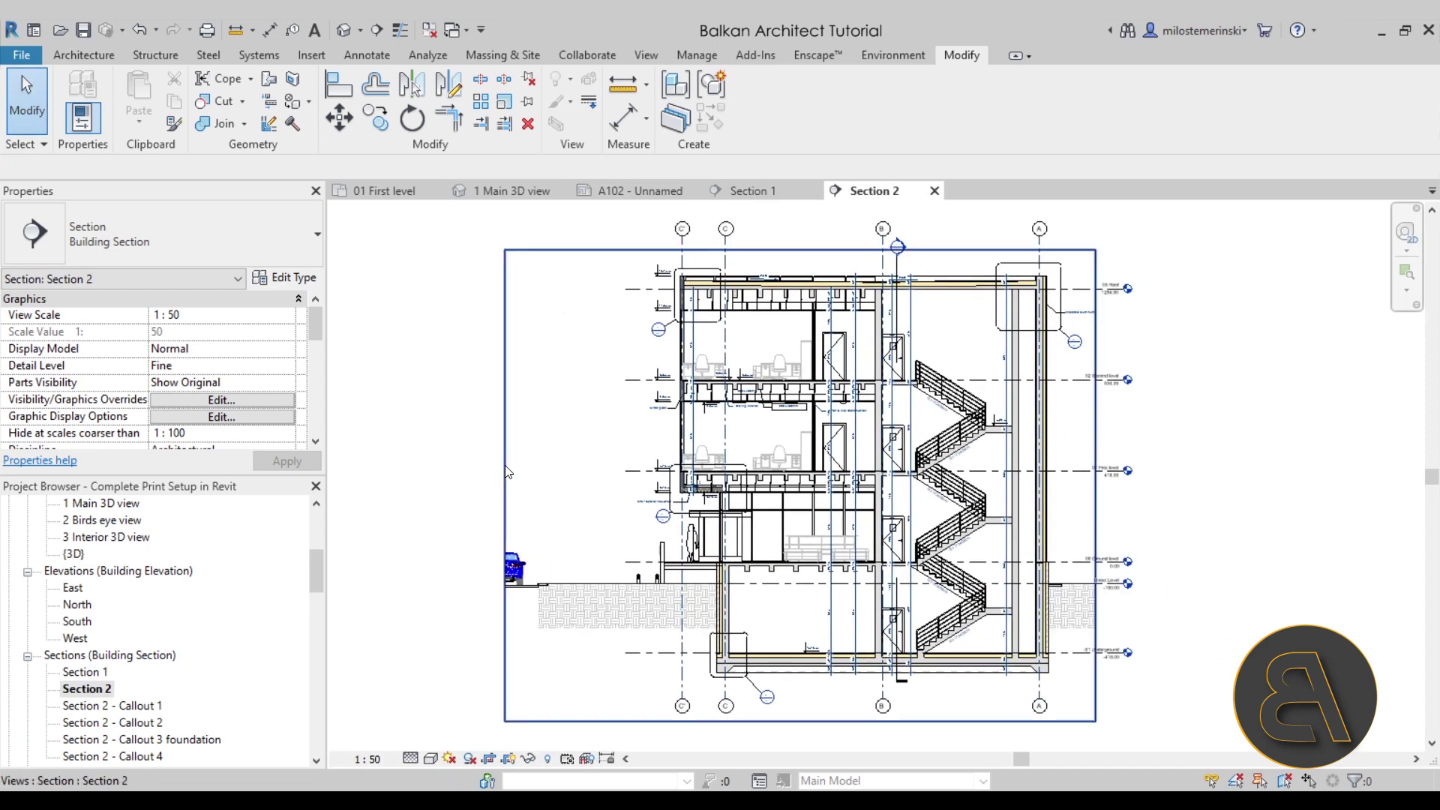
left_click(505, 472)
left_click_drag(505, 486, 608, 486)
left_click_drag(1096, 486, 1081, 488)
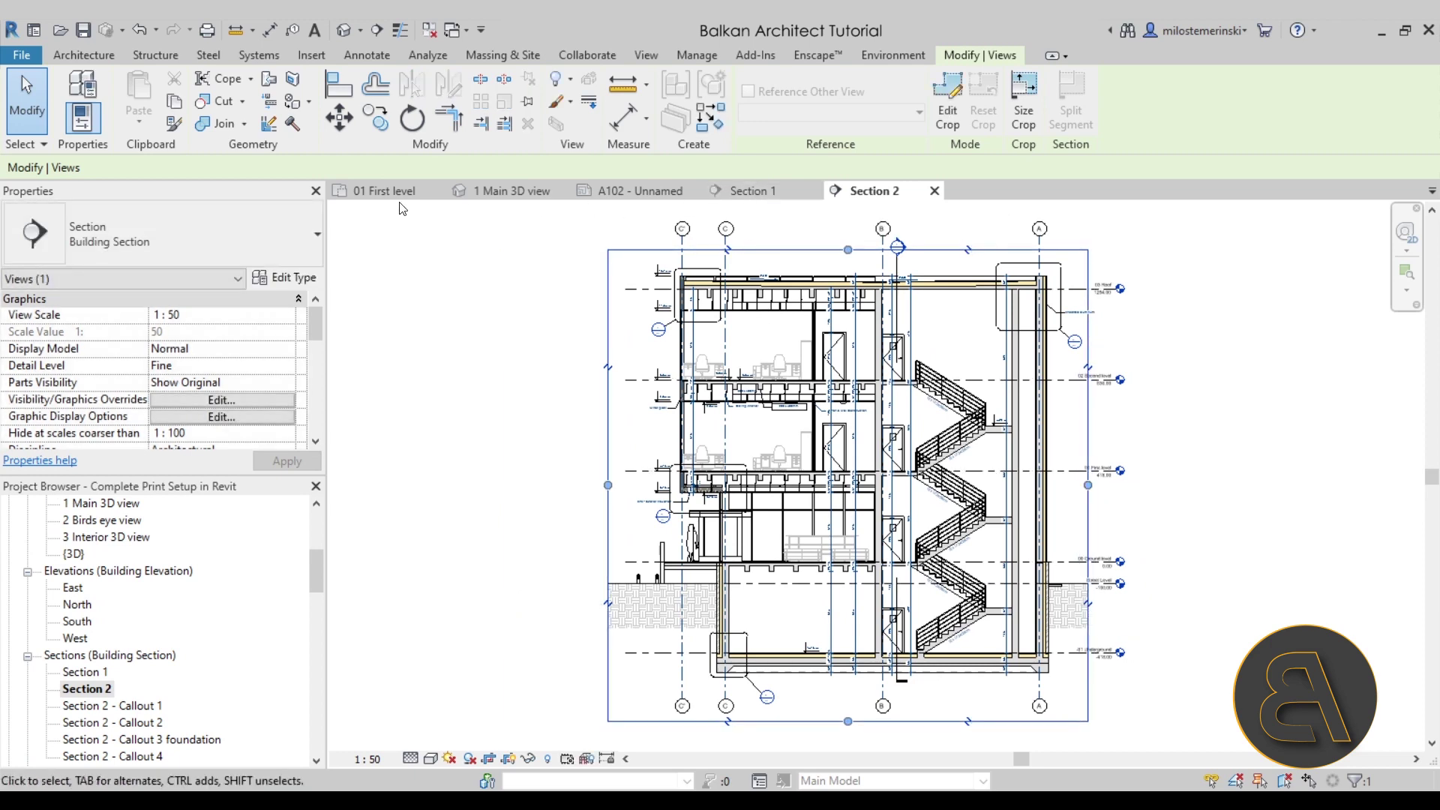
- Check the first-level plan's scale, then set Section 2's view scale to 1:100
left_click(375, 191)
left_click(356, 765)
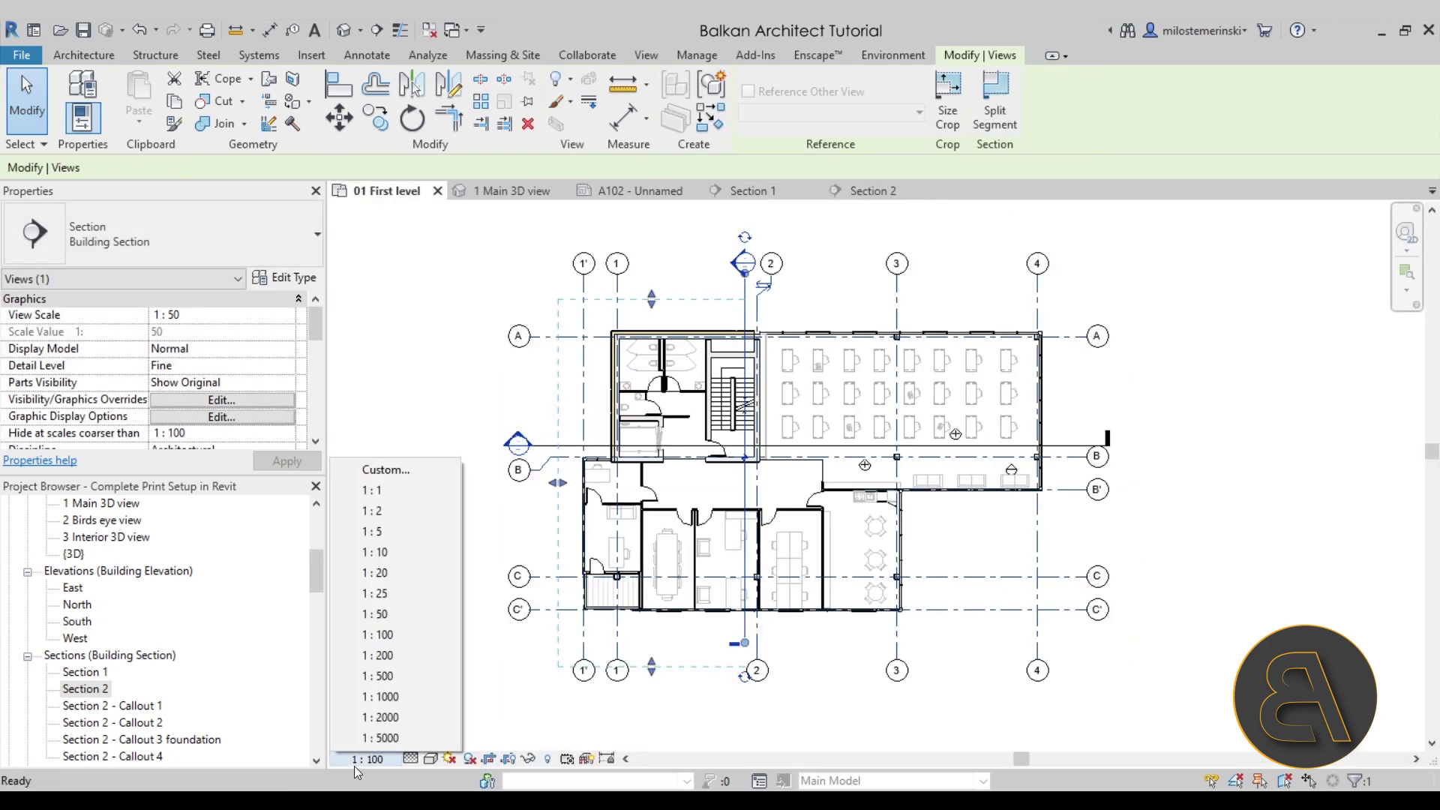
left_click(470, 700)
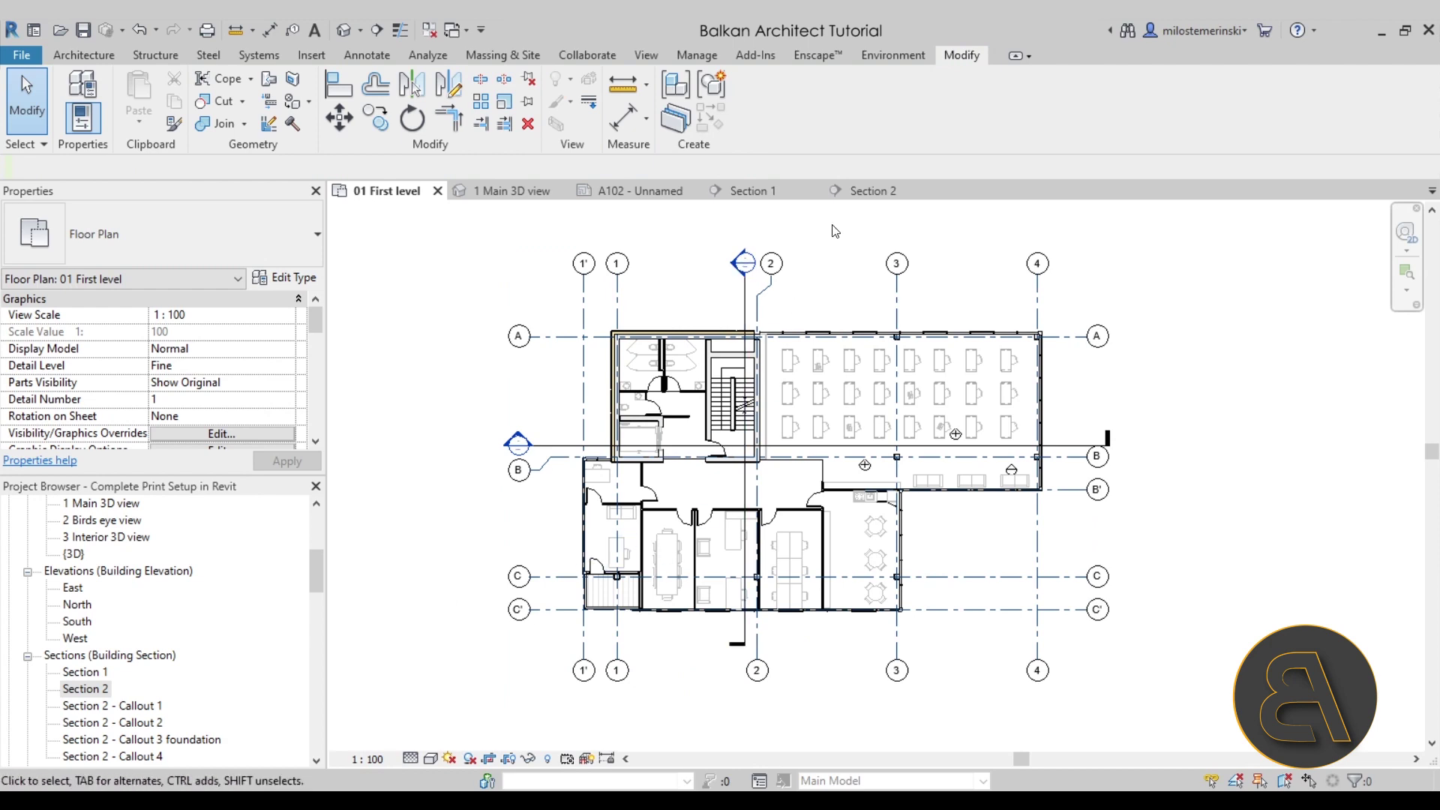
left_click(834, 191)
left_click(372, 761)
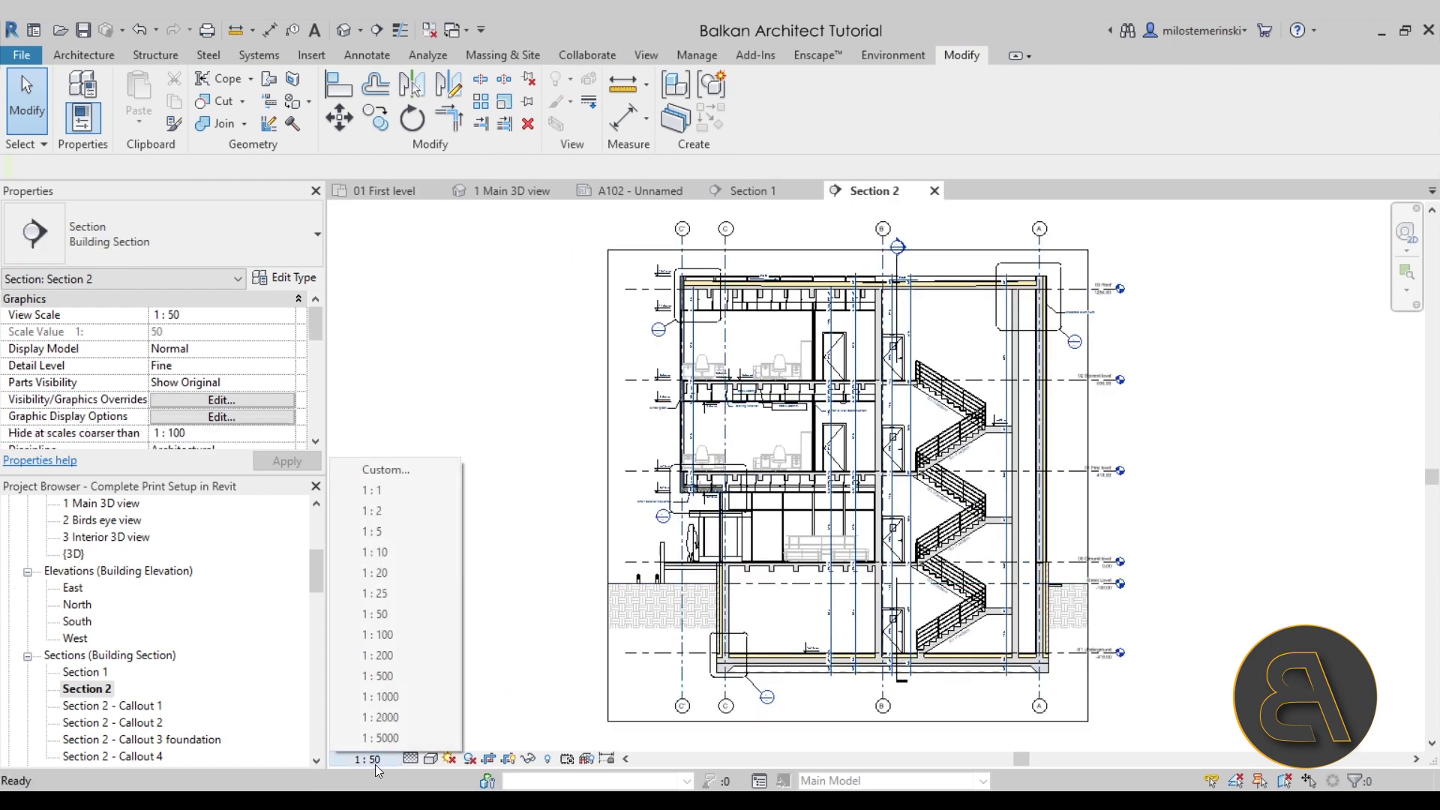
left_click(400, 635)
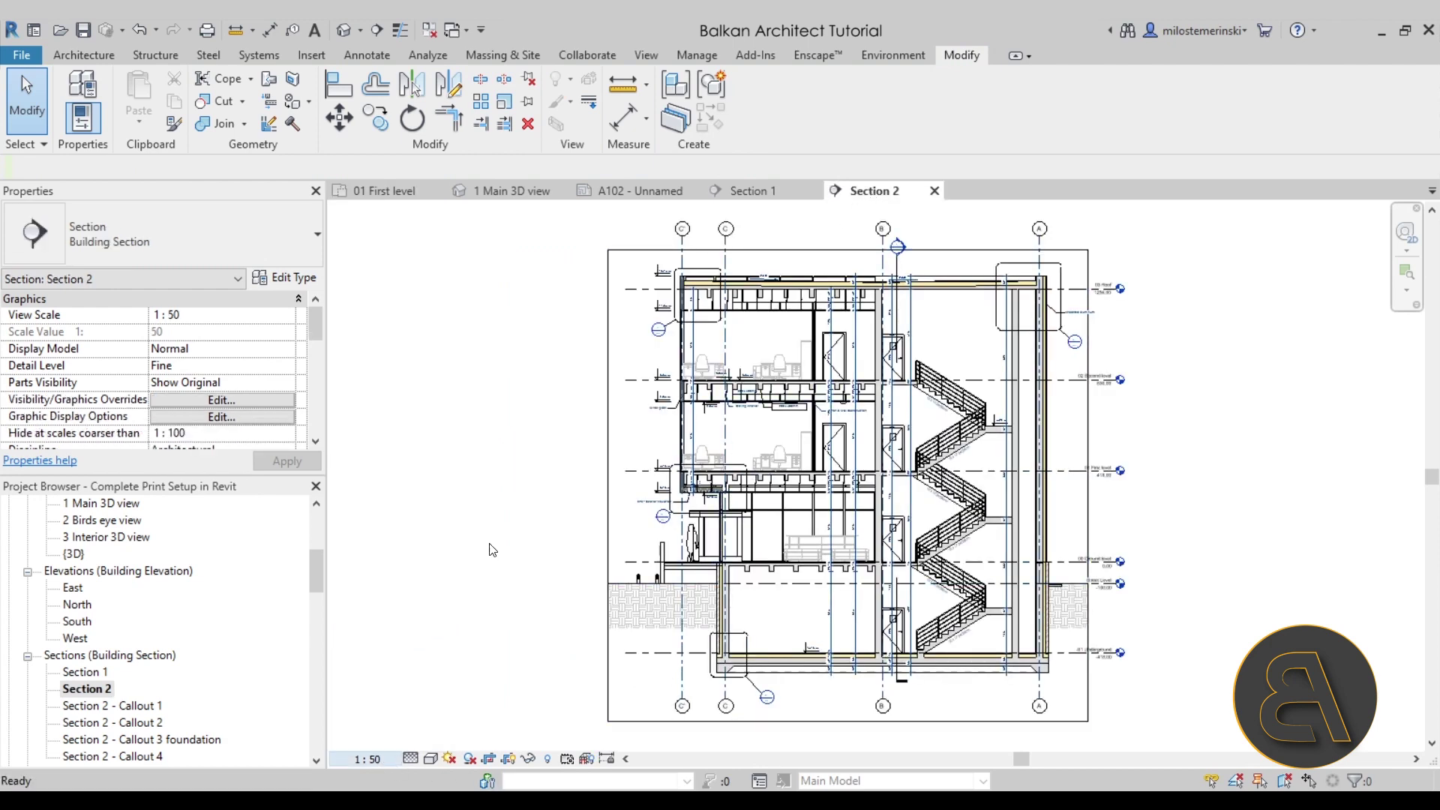
- Hide Section 2's crop region and return to sheet A102
mouse_move(491, 617)
middle_mouse_down()
mouse_move(398, 613)
mouse_move(420, 614)
middle_mouse_up()
scroll(673, 285, "up", 3)
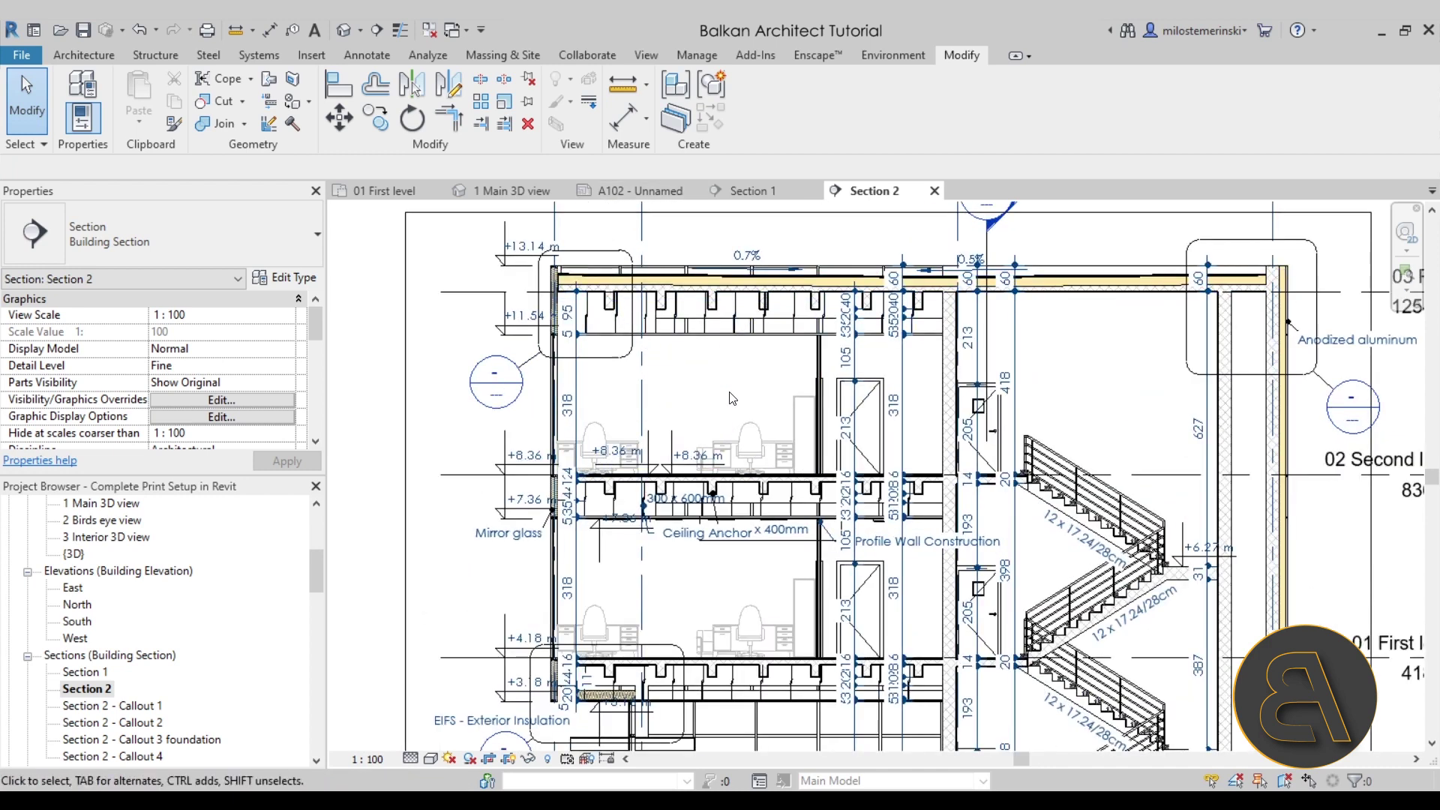
middle_click_drag(720, 398, 604, 323)
scroll(605, 323, "down", 2)
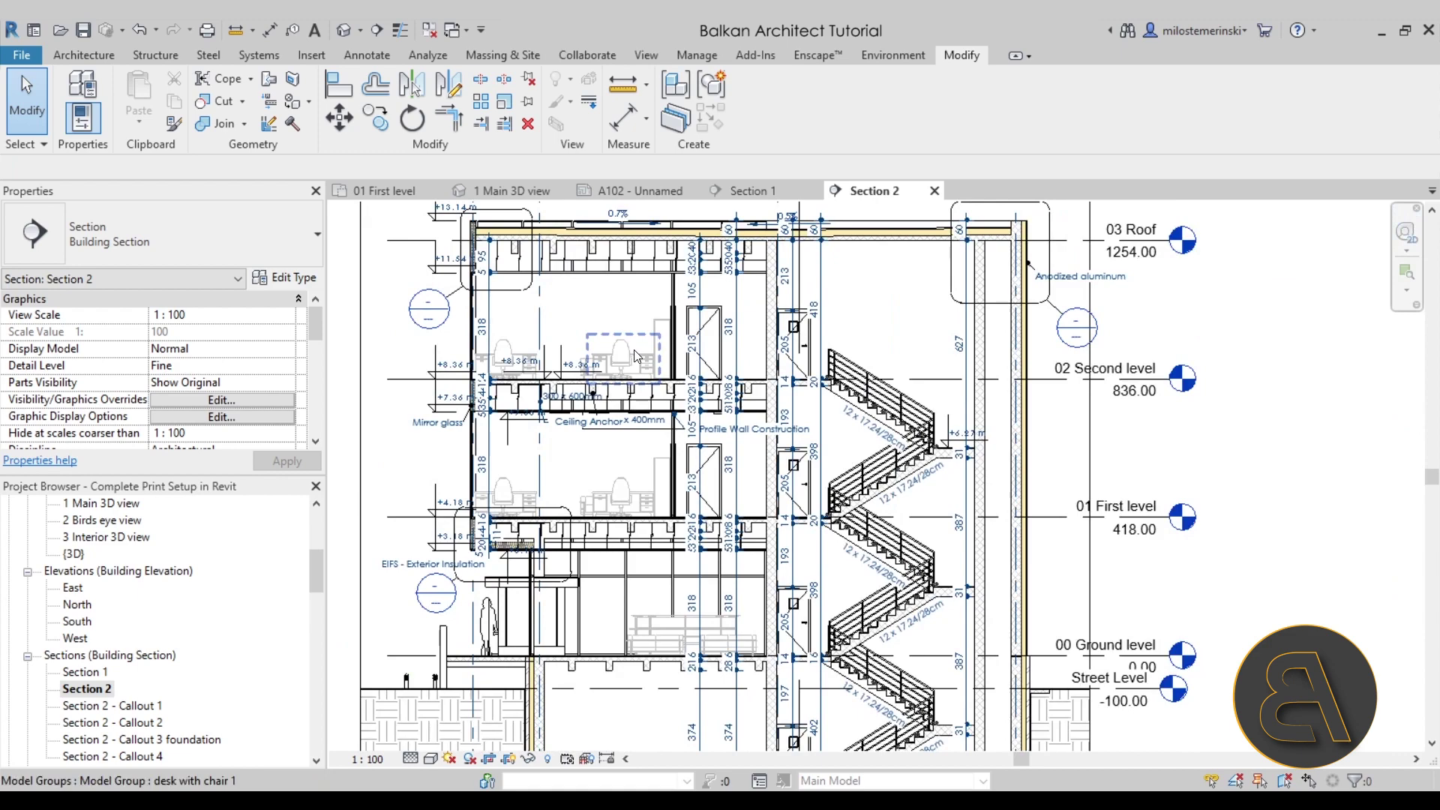
scroll(707, 437, "down", 4)
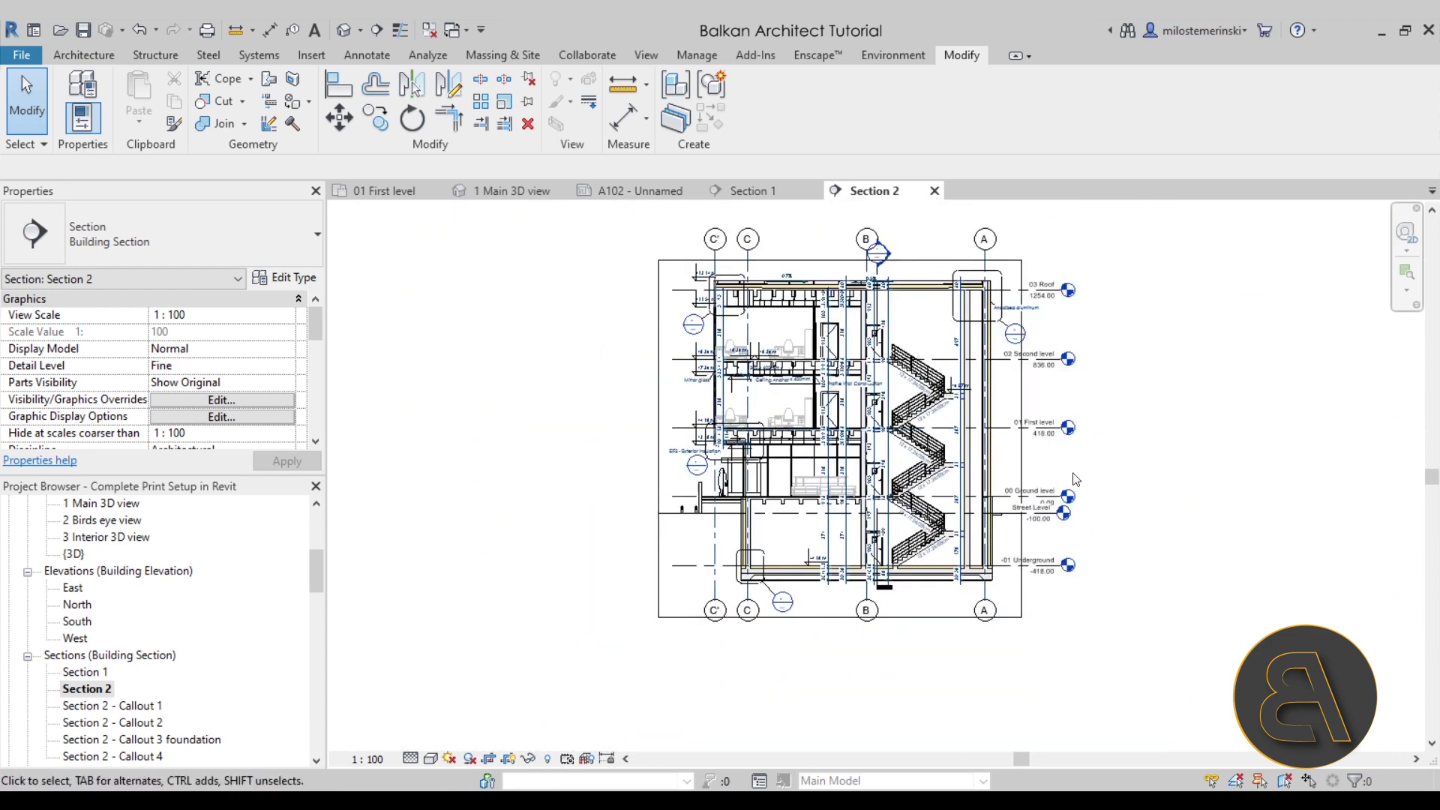
middle_click_drag(1148, 488, 1010, 532)
scroll(1056, 500, "up", 3)
scroll(1048, 498, "down", 5)
scroll(996, 473, "up", 3)
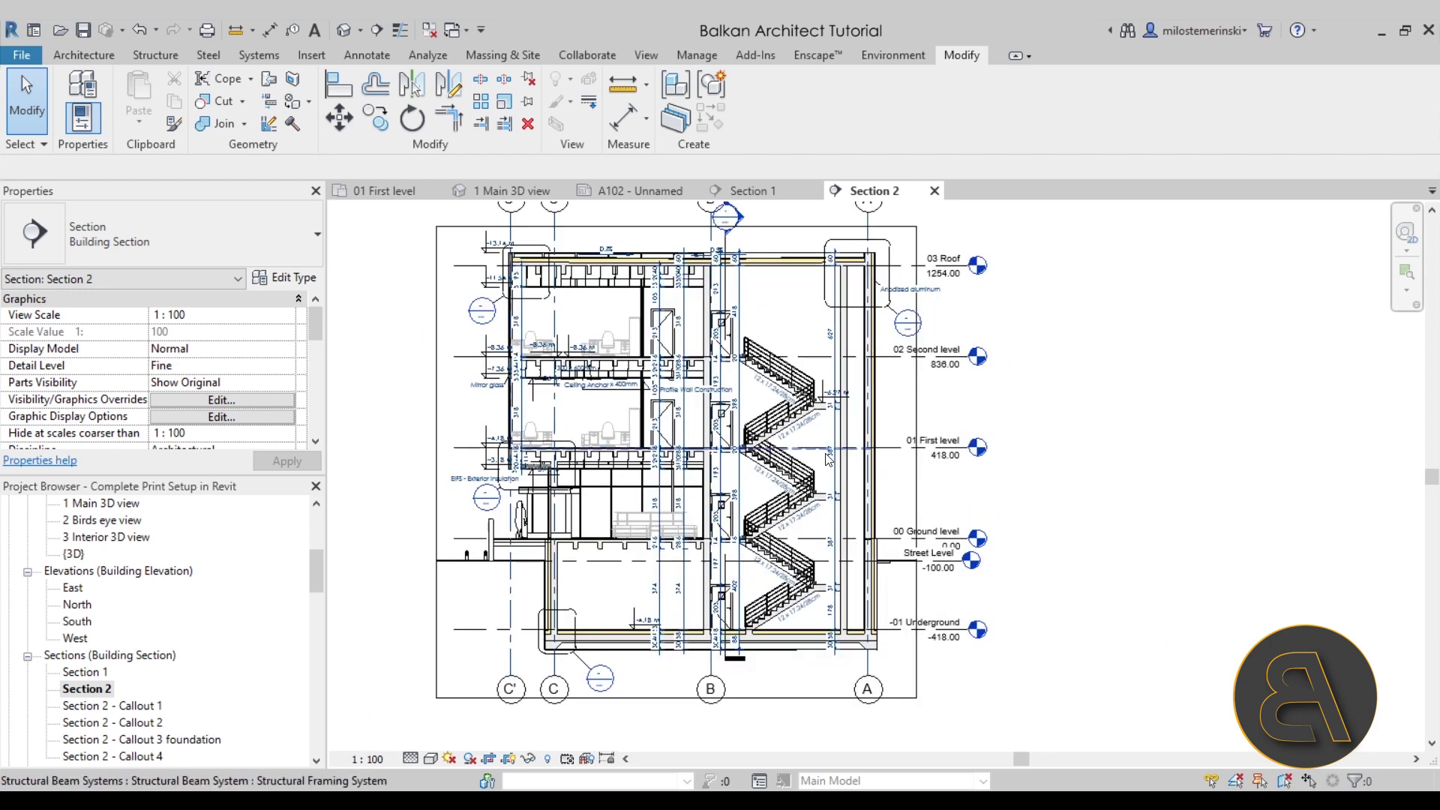
scroll(245, 402, "down", 4)
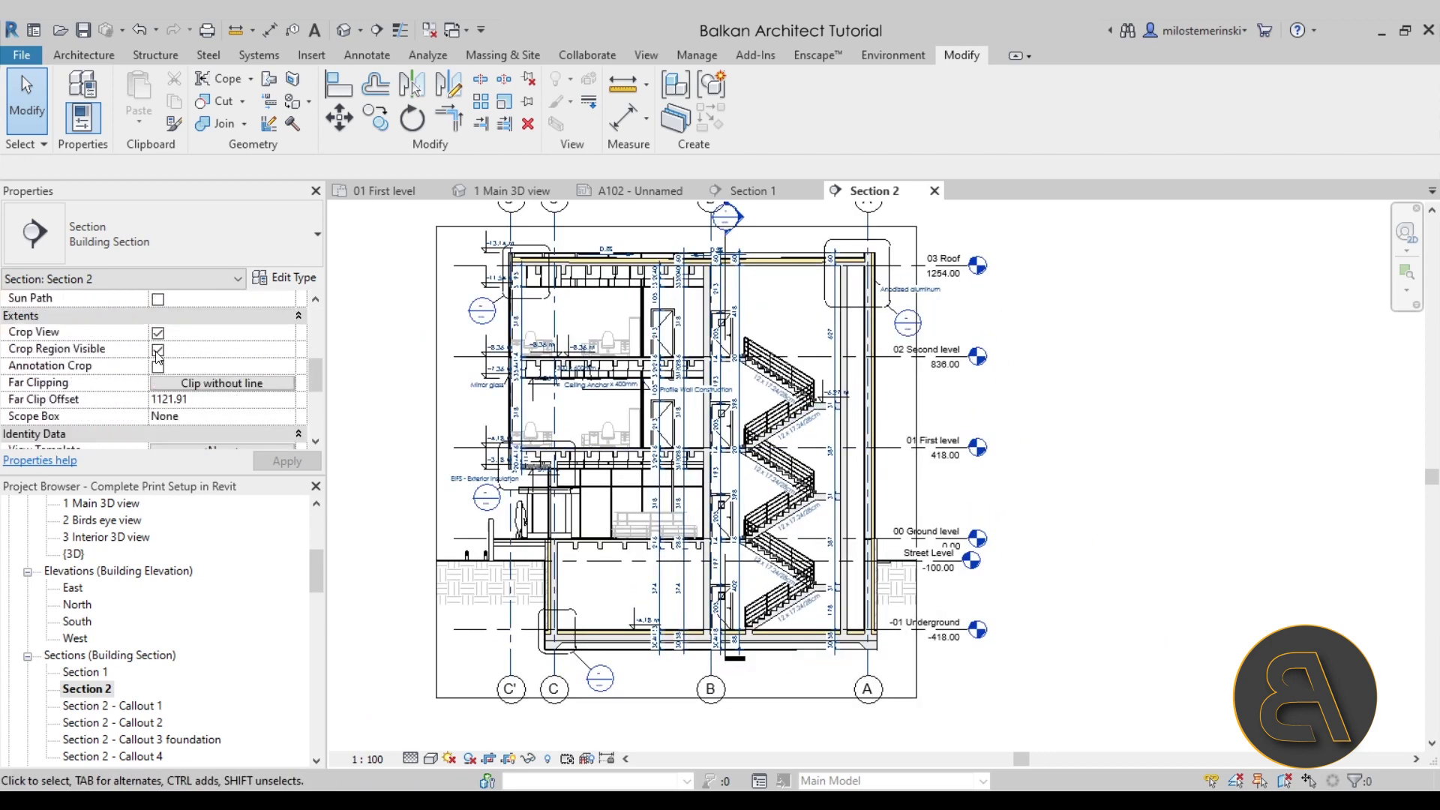
left_click(158, 350)
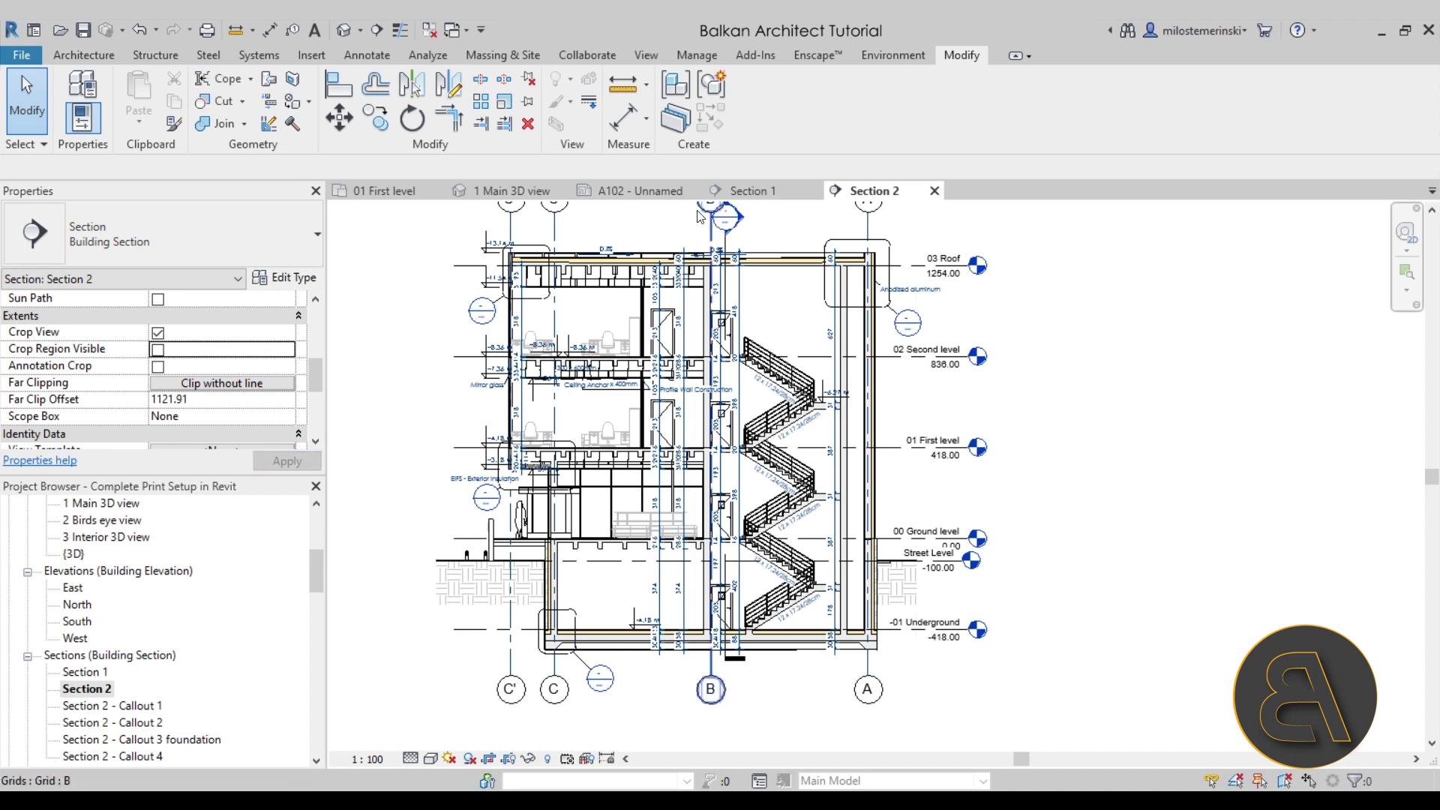
left_click(632, 192)
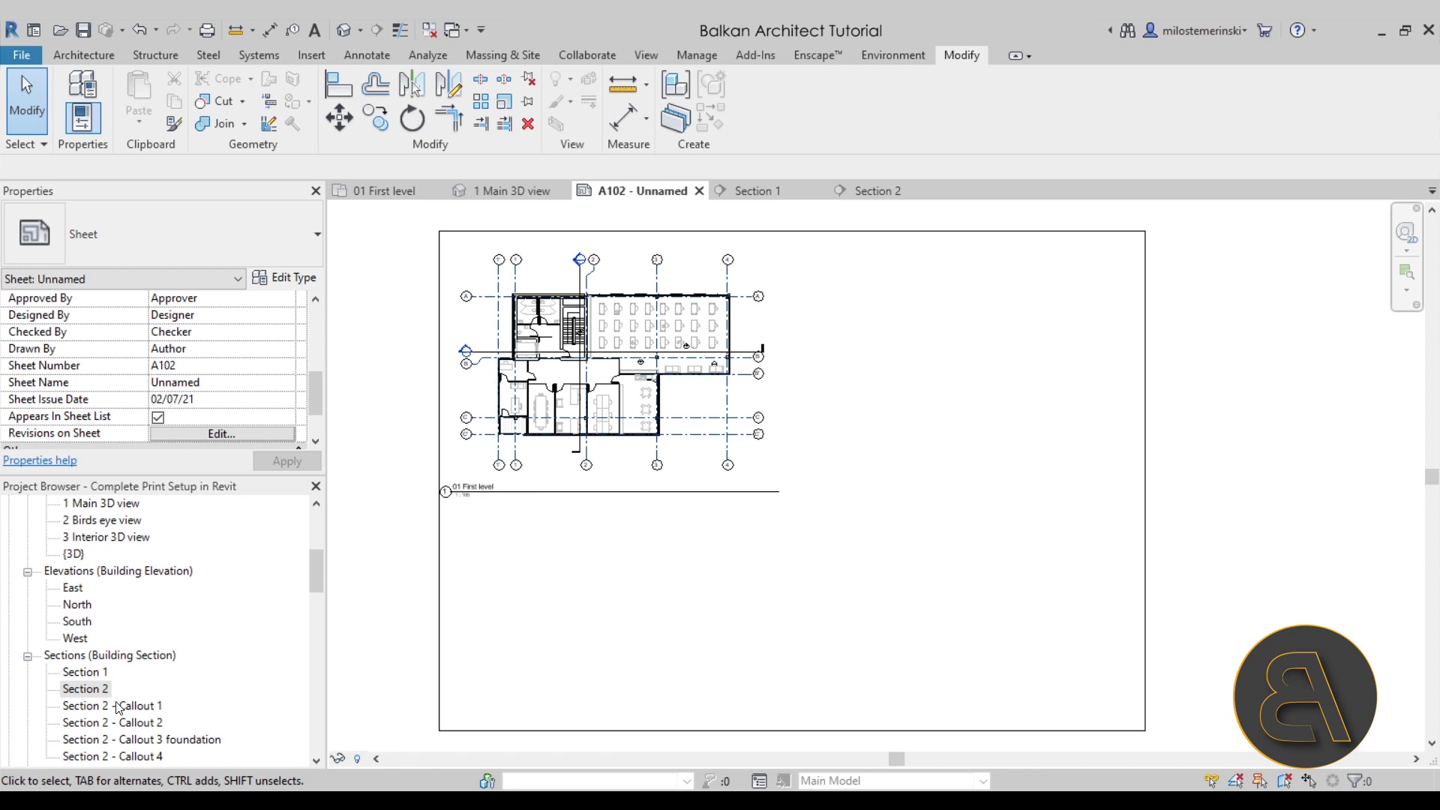
- Place Section 2 on the right side of sheet A102, nudged slightly upward
scroll(127, 689, "down", 1)
scroll(127, 689, "down", 2)
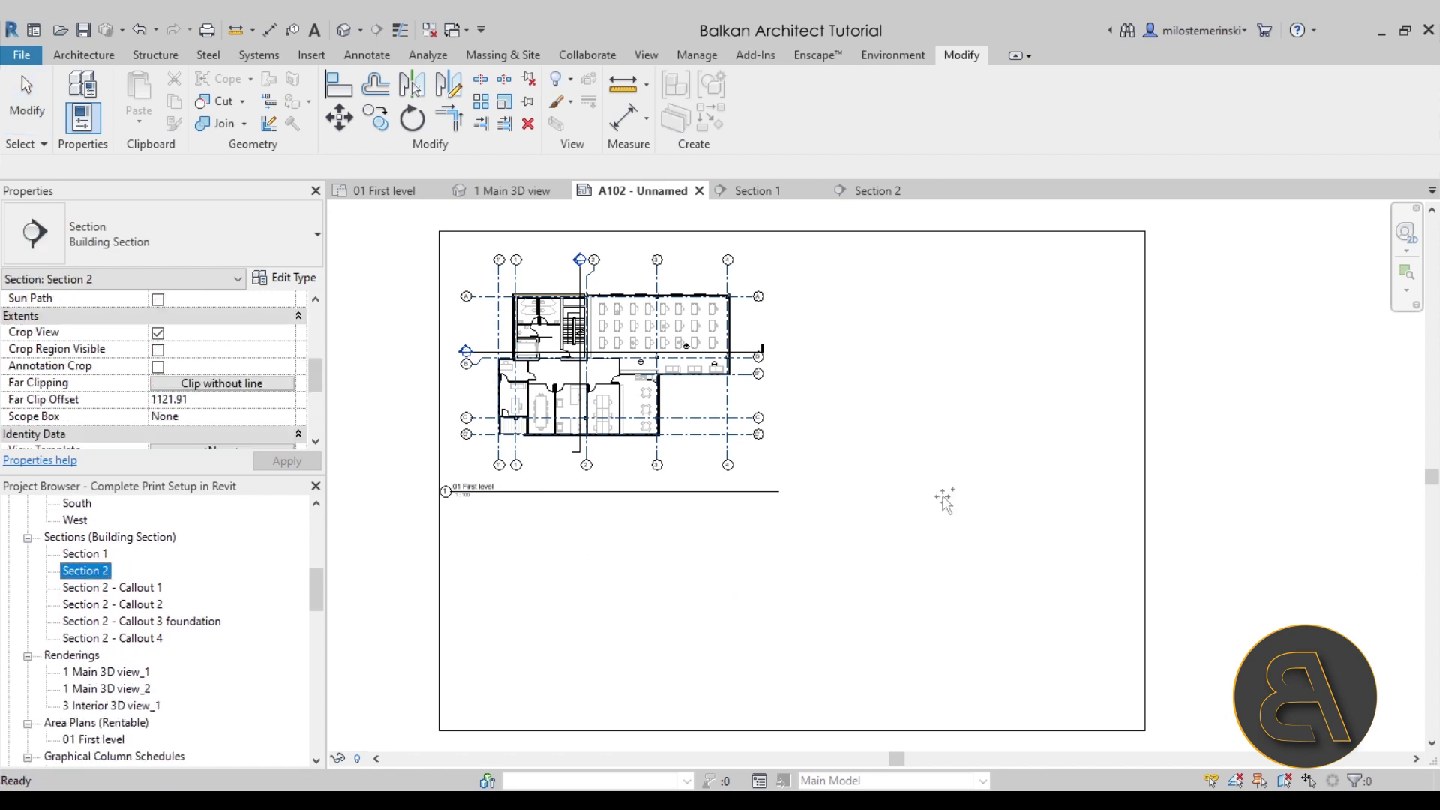
left_click(992, 386)
left_click(994, 600)
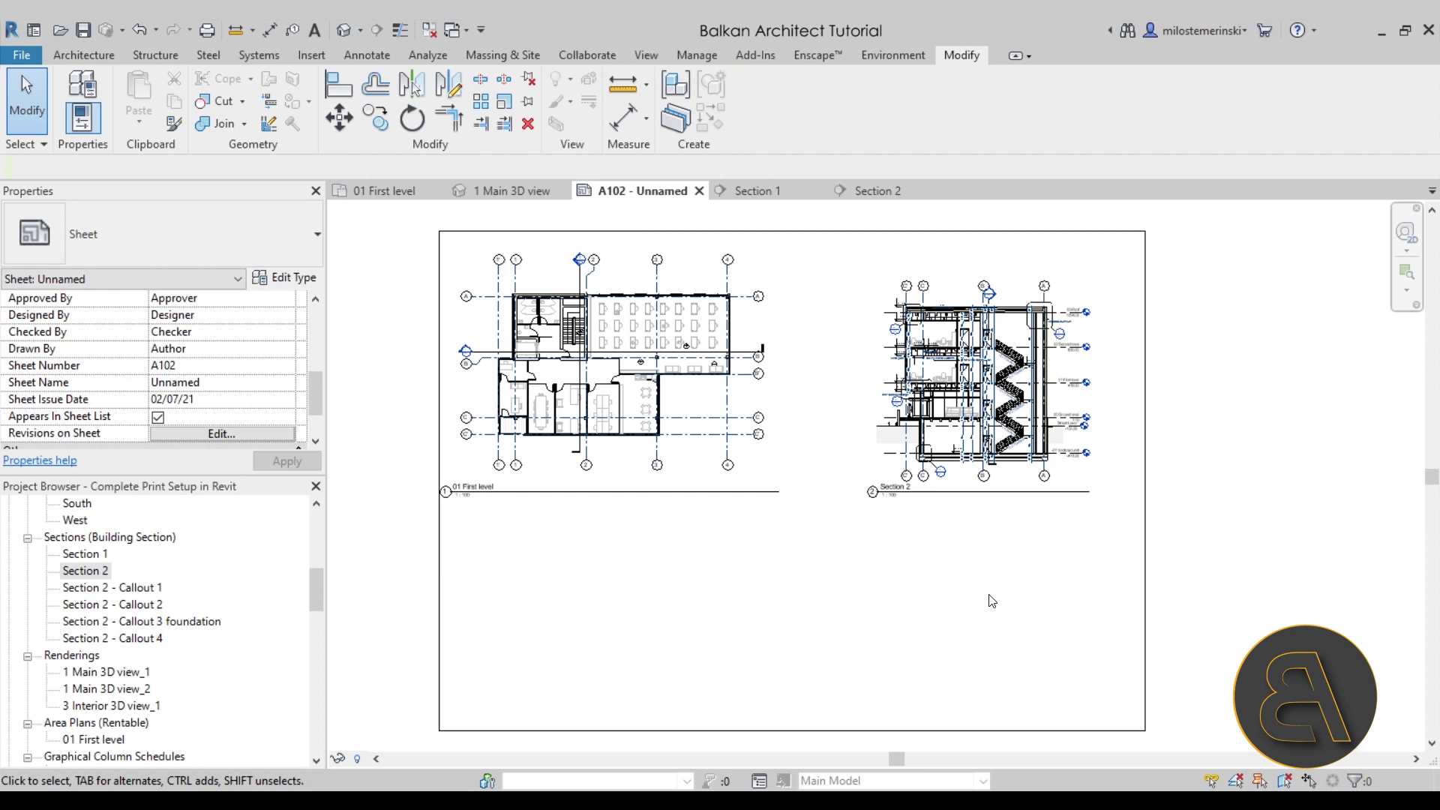
left_click(947, 383)
left_click_drag(947, 383, 947, 370)
key("Escape")
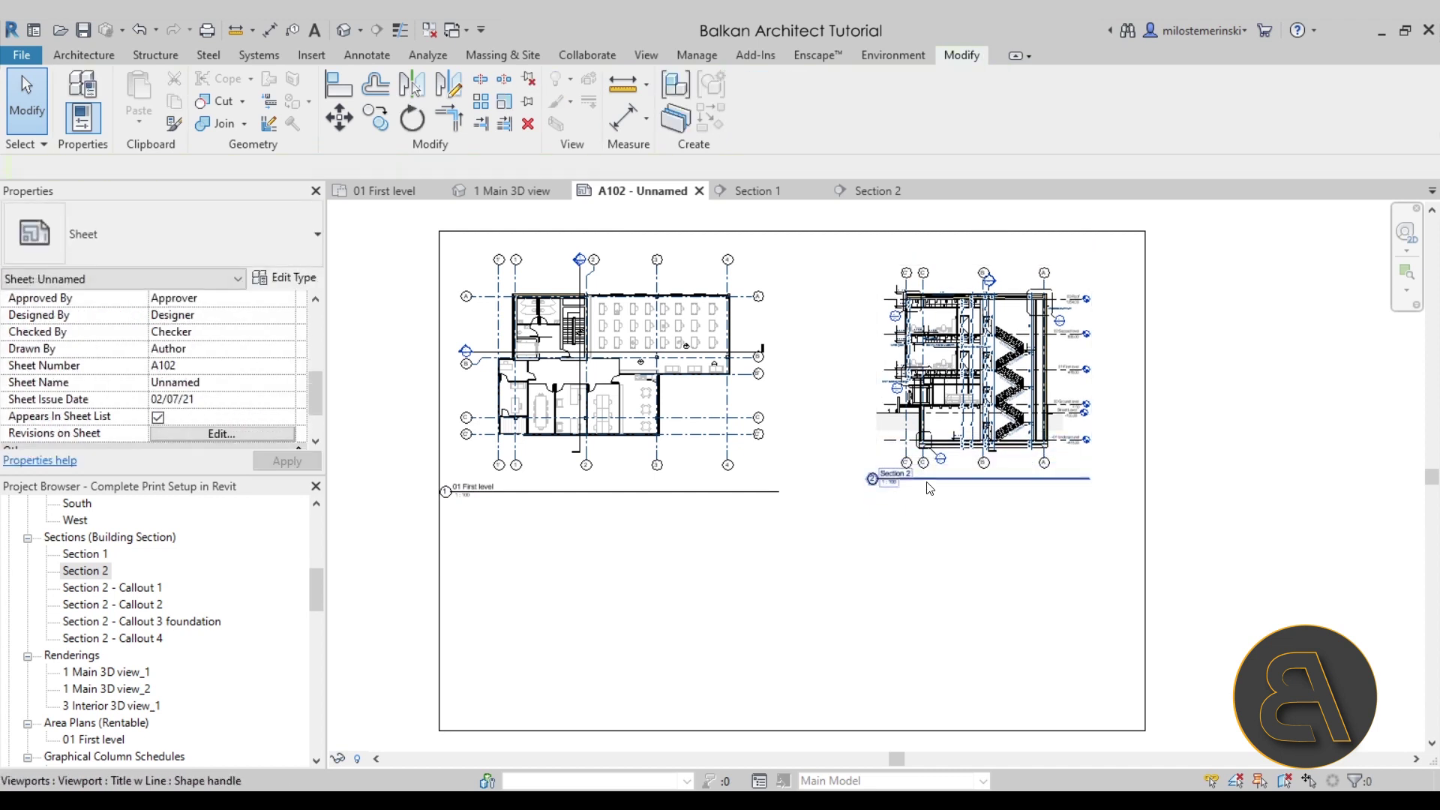
- Reposition the Section 2 viewport title beneath the drawing
left_click(929, 484)
left_click(981, 511)
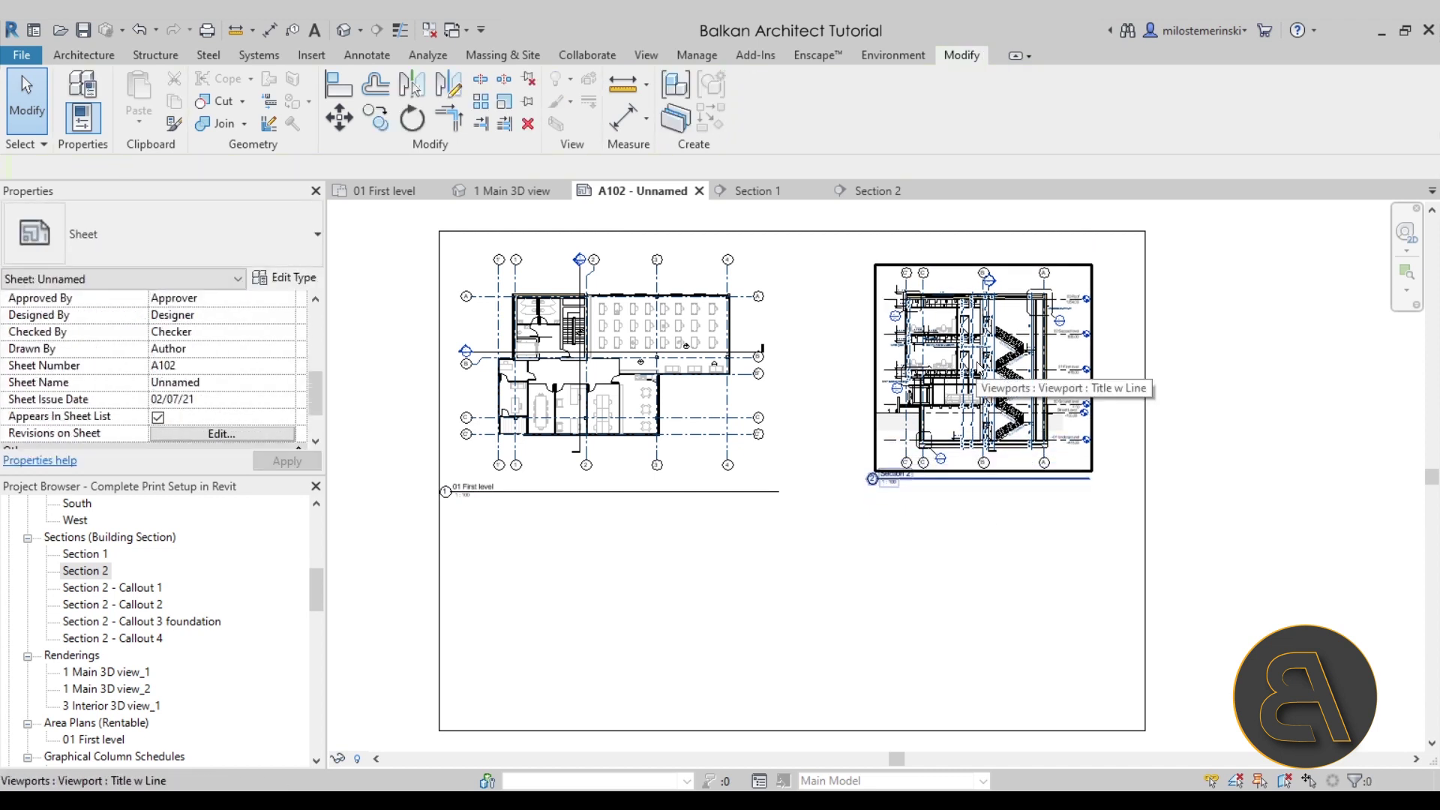
left_click(985, 409)
left_click(989, 511)
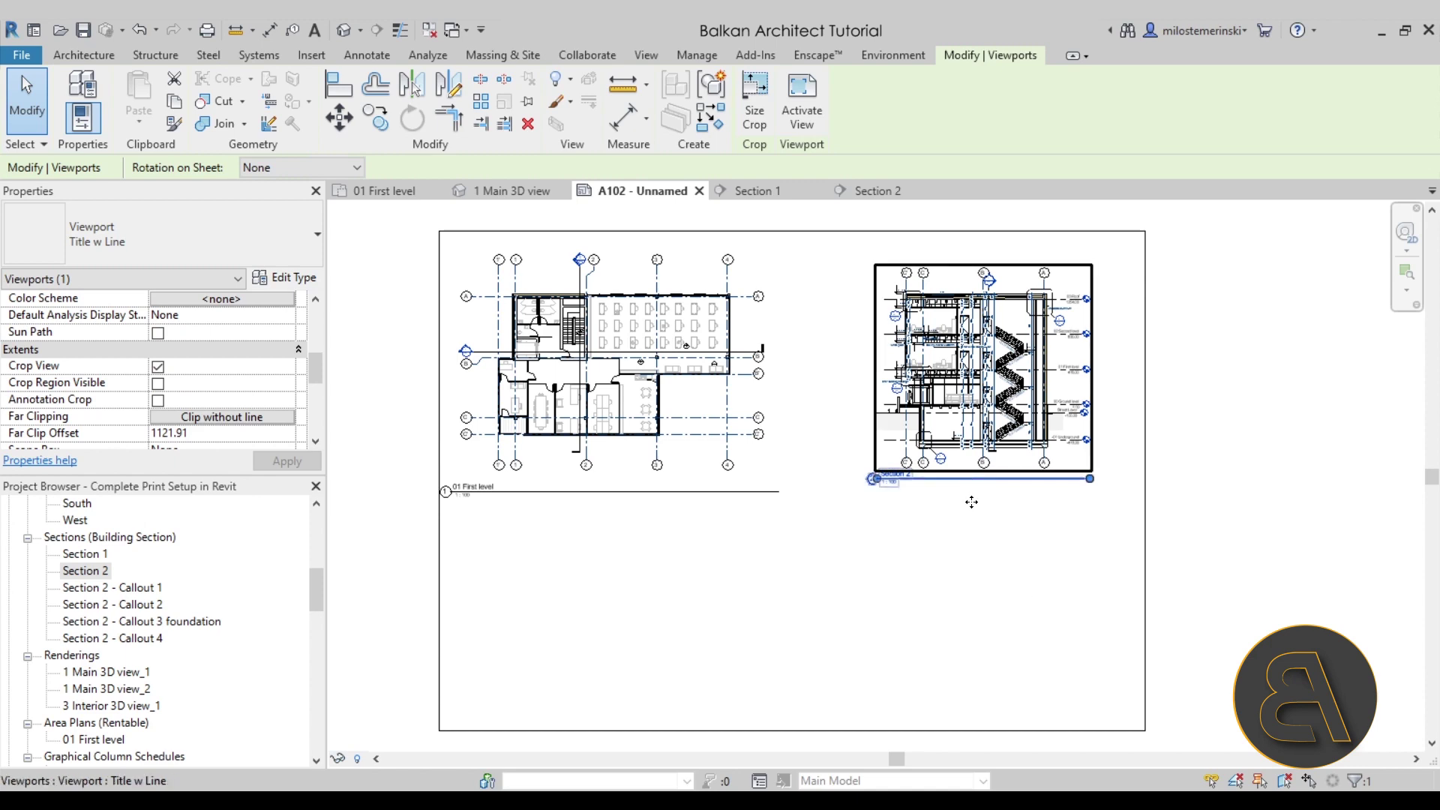
mouse_move(969, 484)
left_mouse_down()
mouse_move(972, 515)
mouse_move(971, 483)
left_mouse_up()
scroll(1084, 477, "up", 3)
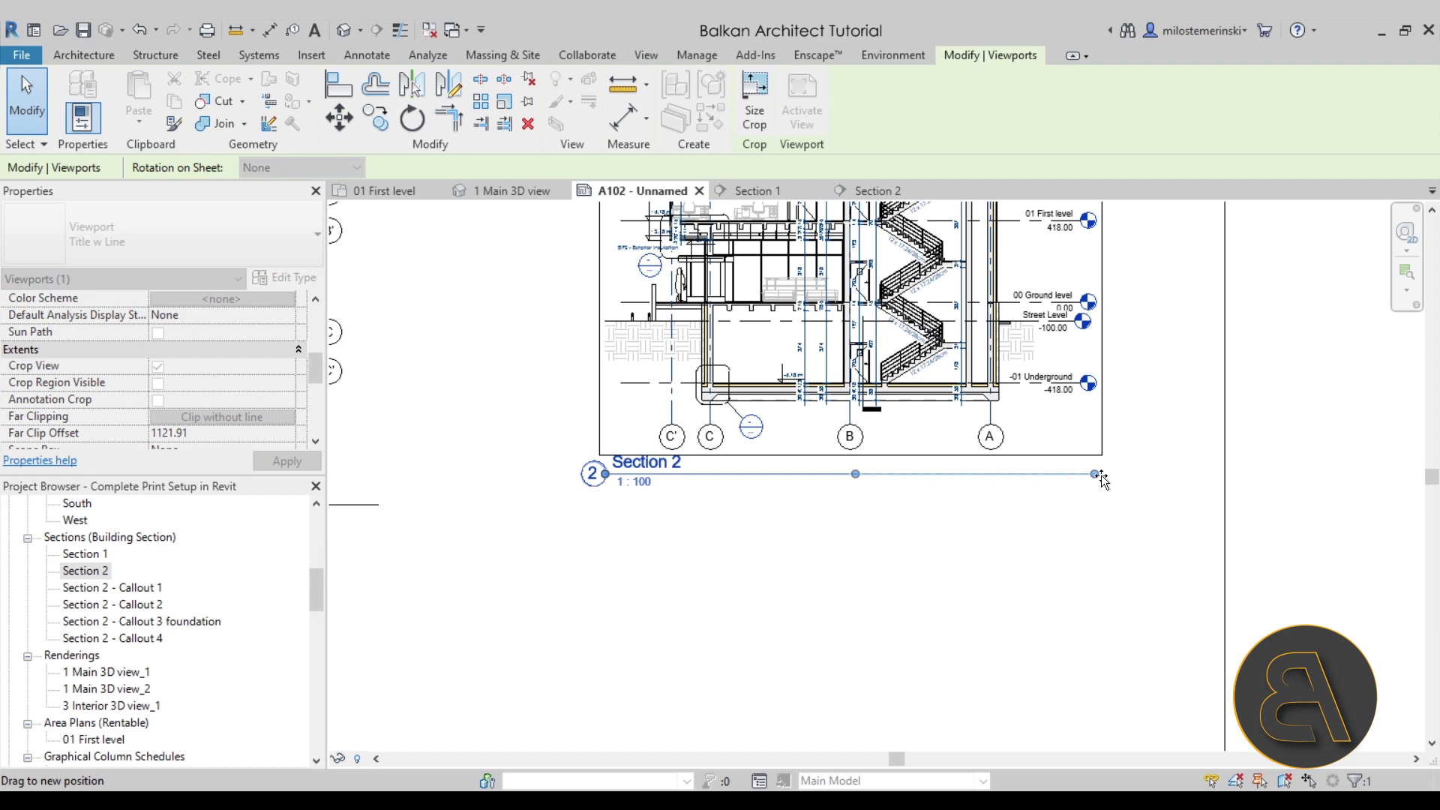
key("Escape")
left_click(852, 435)
left_click(804, 508)
left_click_drag(781, 484, 793, 516)
key("Escape")
scroll(775, 588, "down", 5)
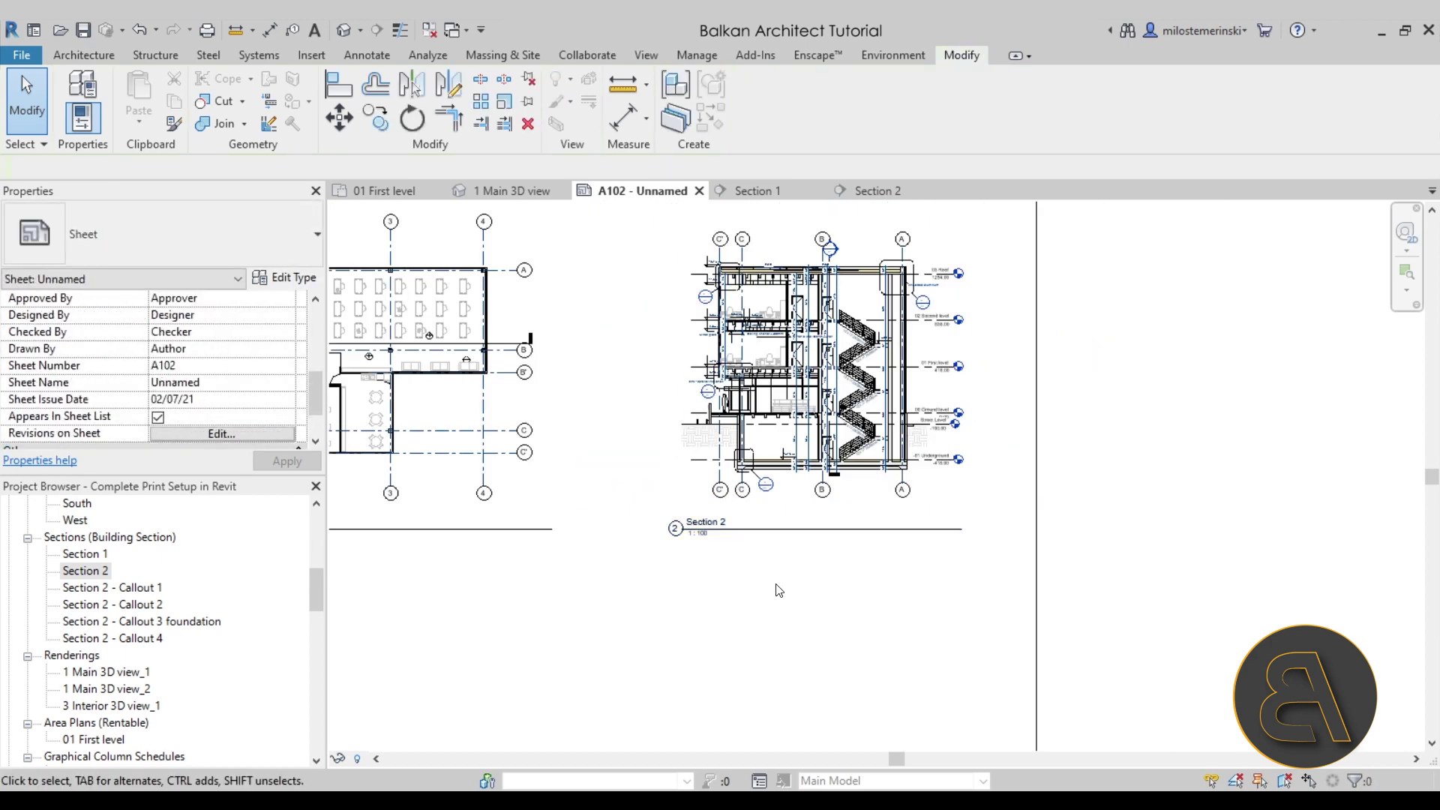
- Change the Section 2 viewport to the Title No Line type
middle_click_drag(775, 588, 1094, 602)
left_click(1065, 480)
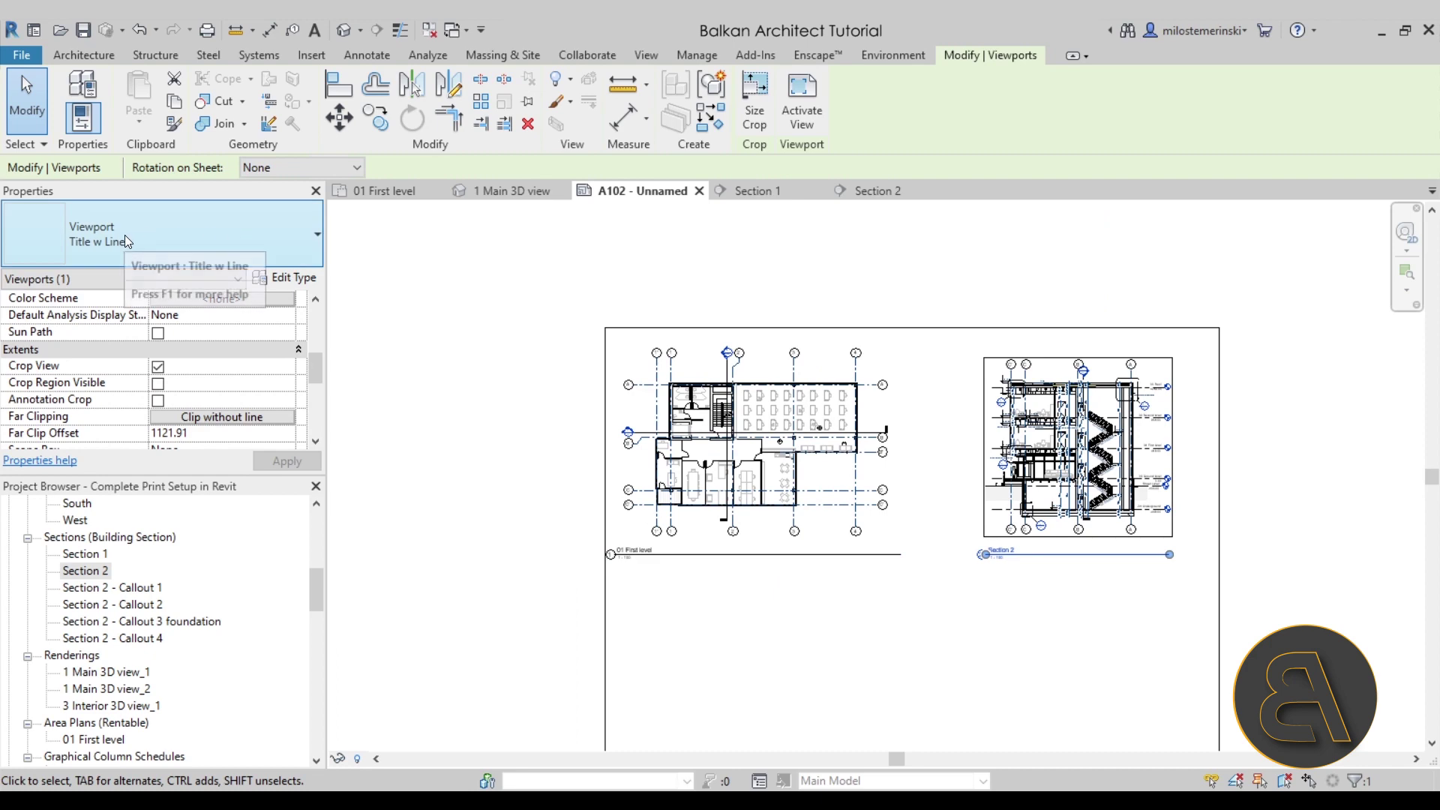
left_click(223, 251)
left_click(61, 347)
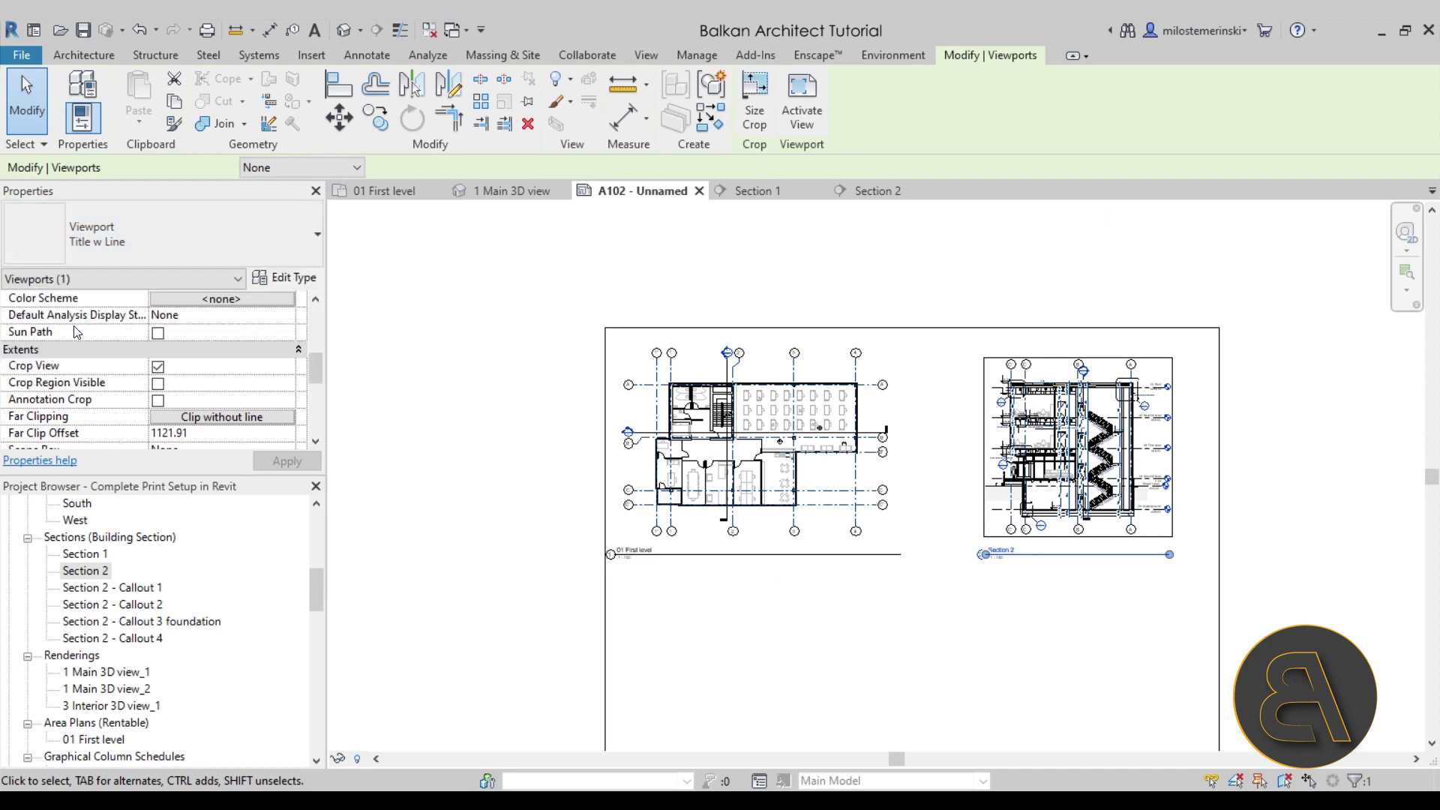
left_click(1027, 633)
- Drag the first-level plan and Section 2 viewports lower toward the sheet's middle
scroll(992, 560, "up", 2)
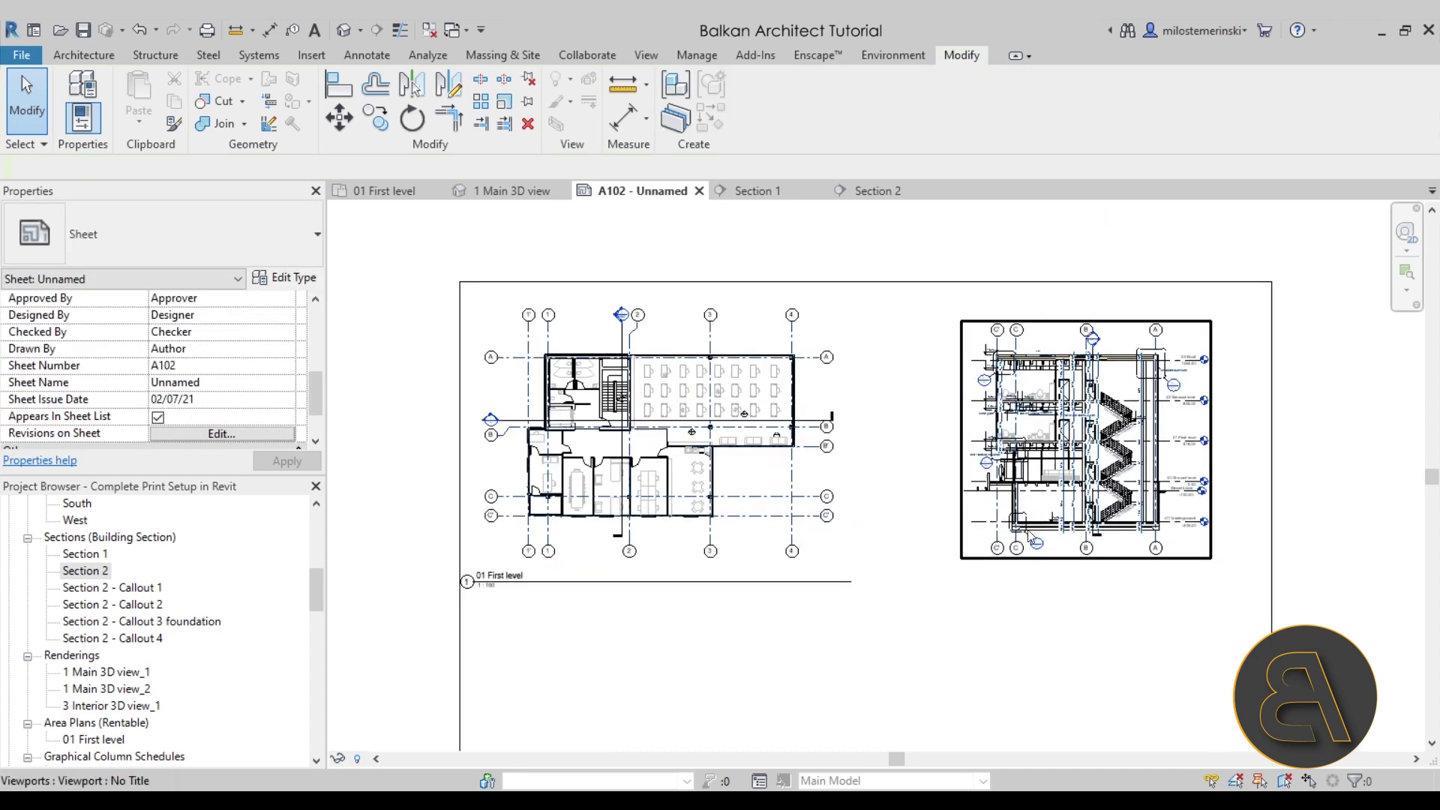
middle_click_drag(991, 560, 849, 488)
scroll(785, 531, "down", 2)
left_click(666, 413)
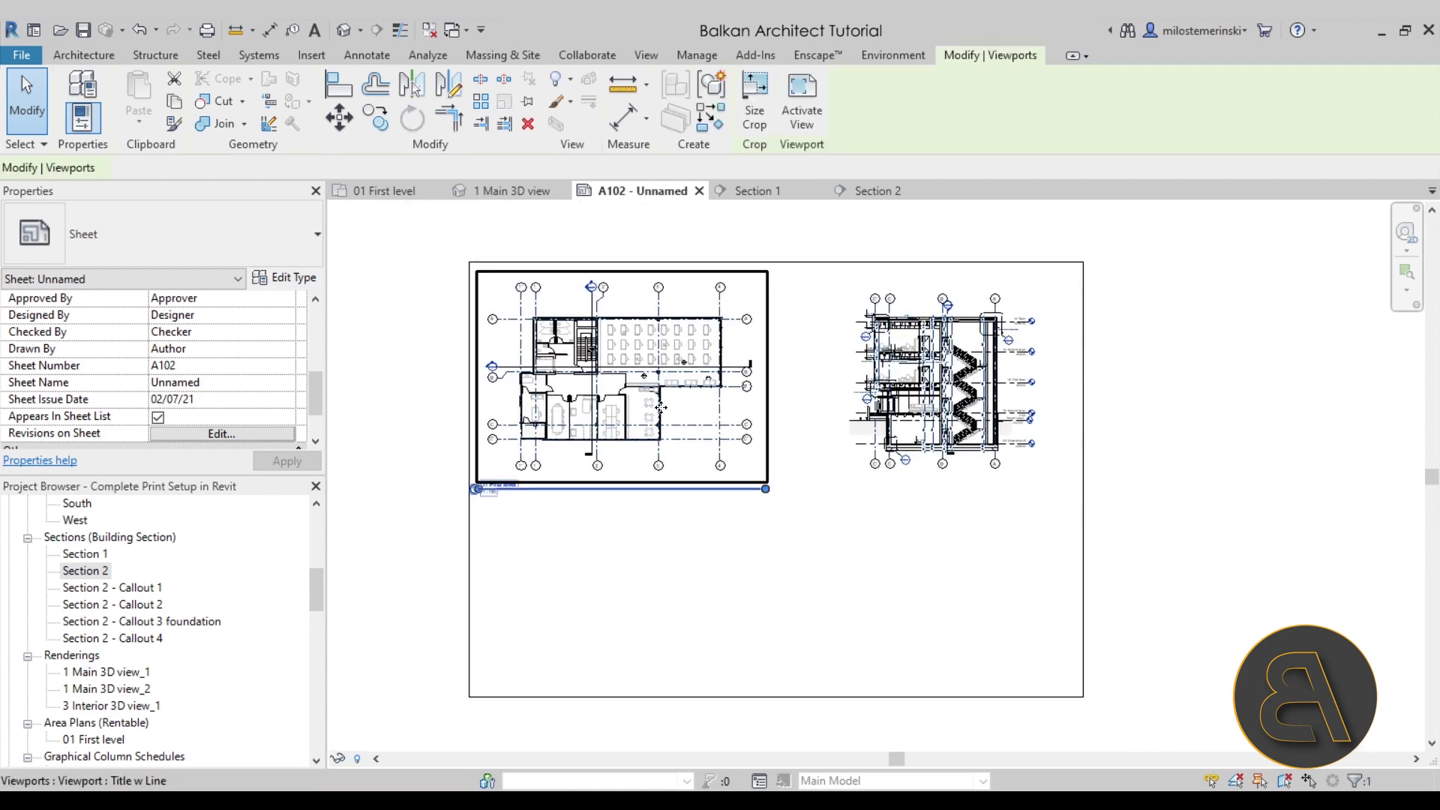
left_click_drag(666, 413, 691, 507)
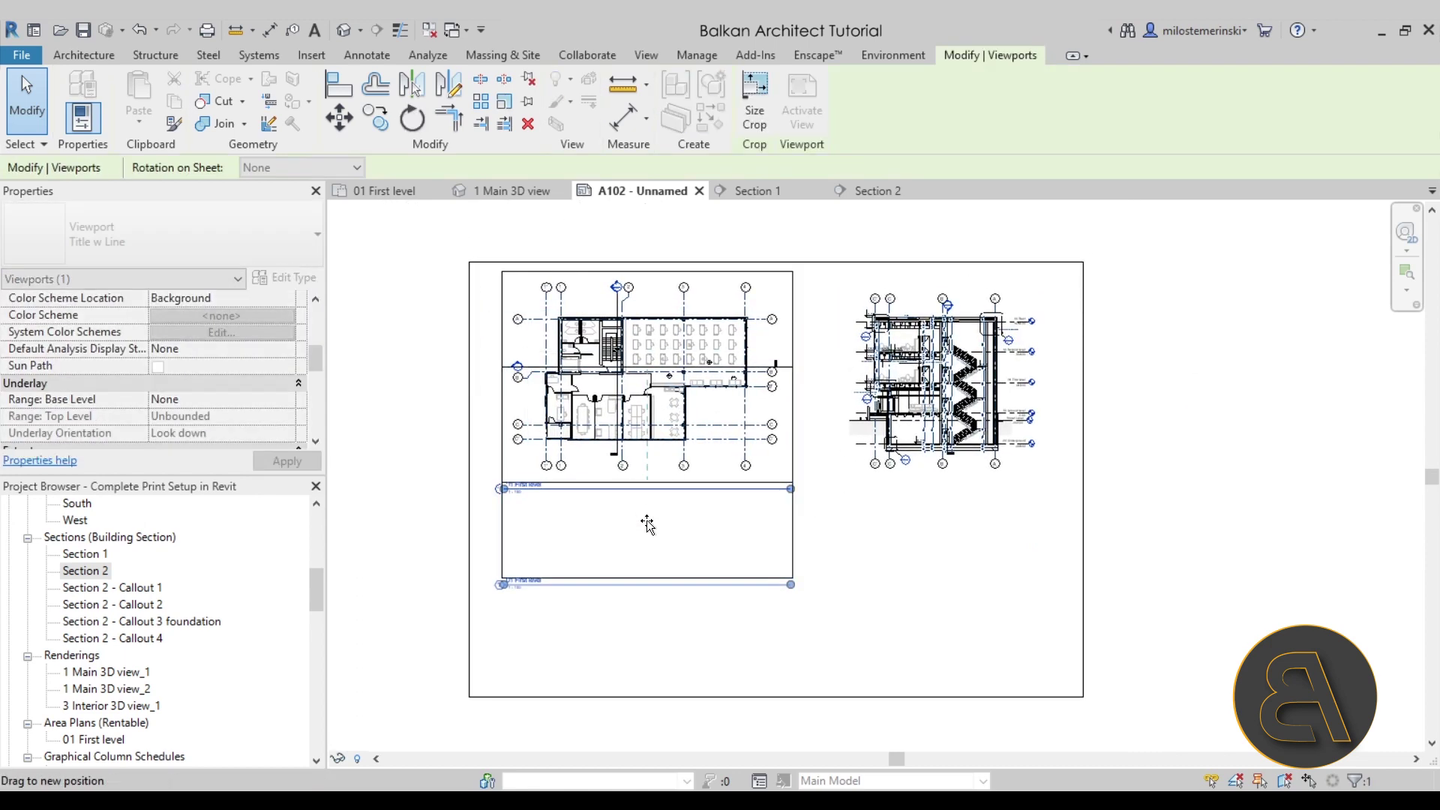
left_click(974, 422)
left_click_drag(973, 422, 965, 523)
left_click(918, 623)
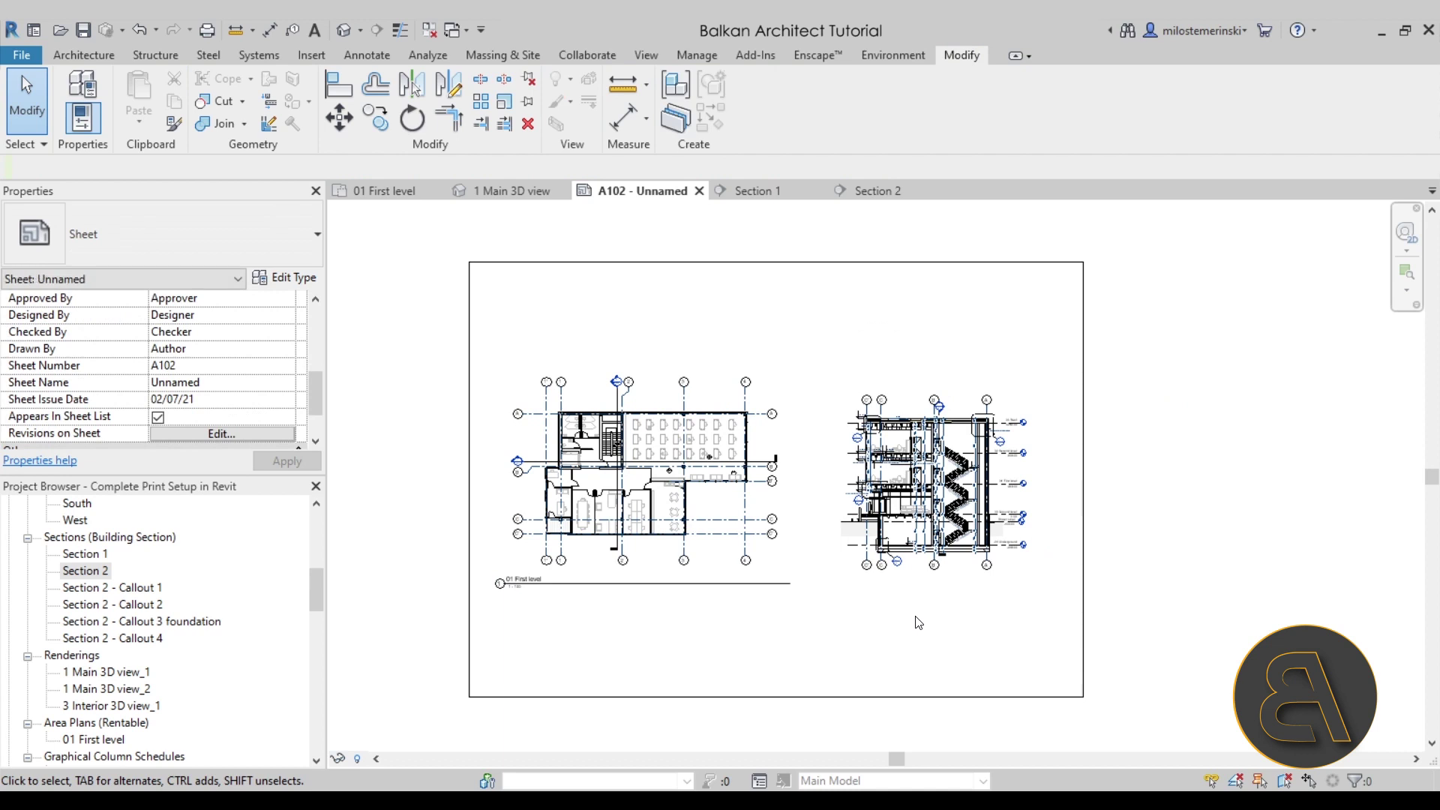
left_click(25, 57)
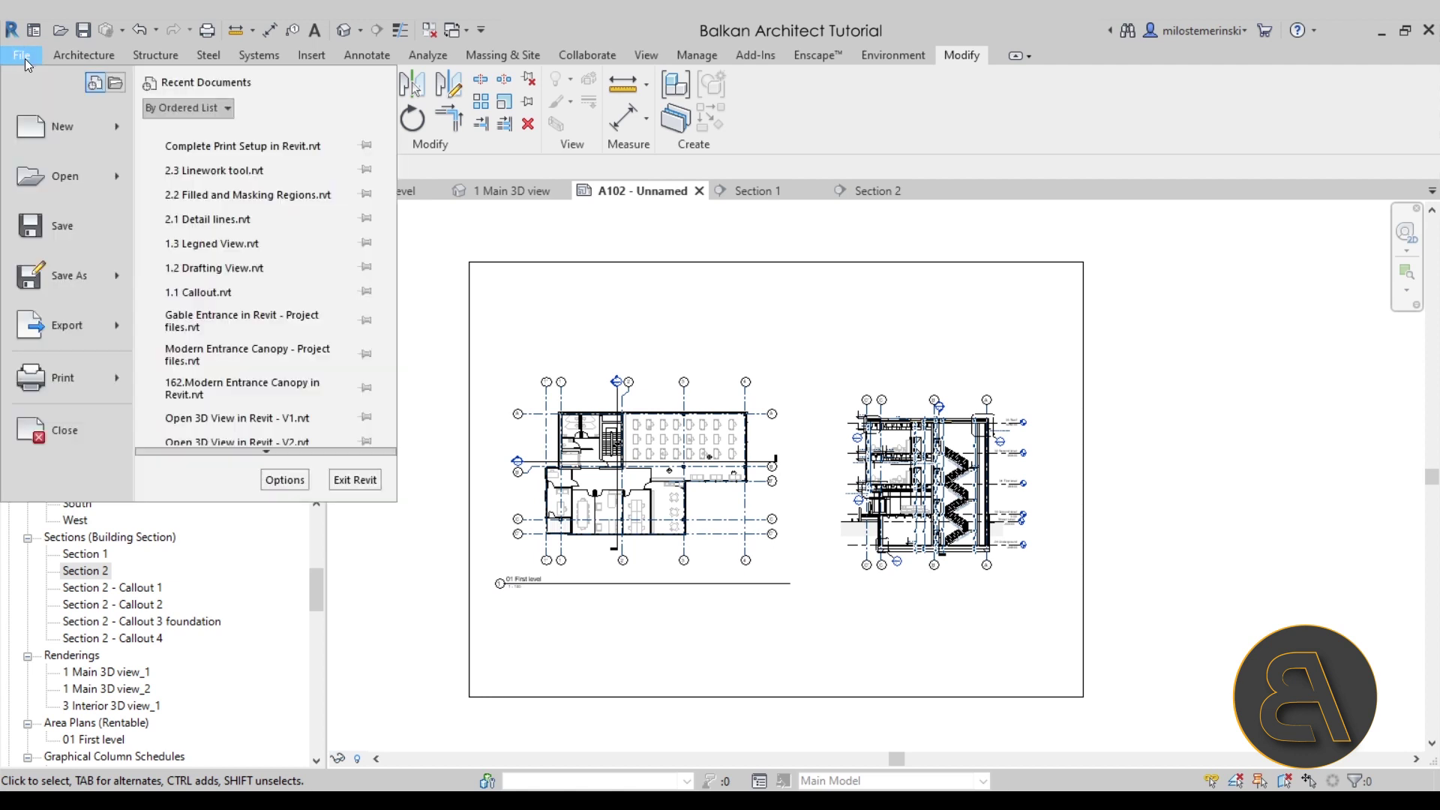
- Open the Print dialog and choose Adobe PDF as the printer
mouse_move(78, 370)
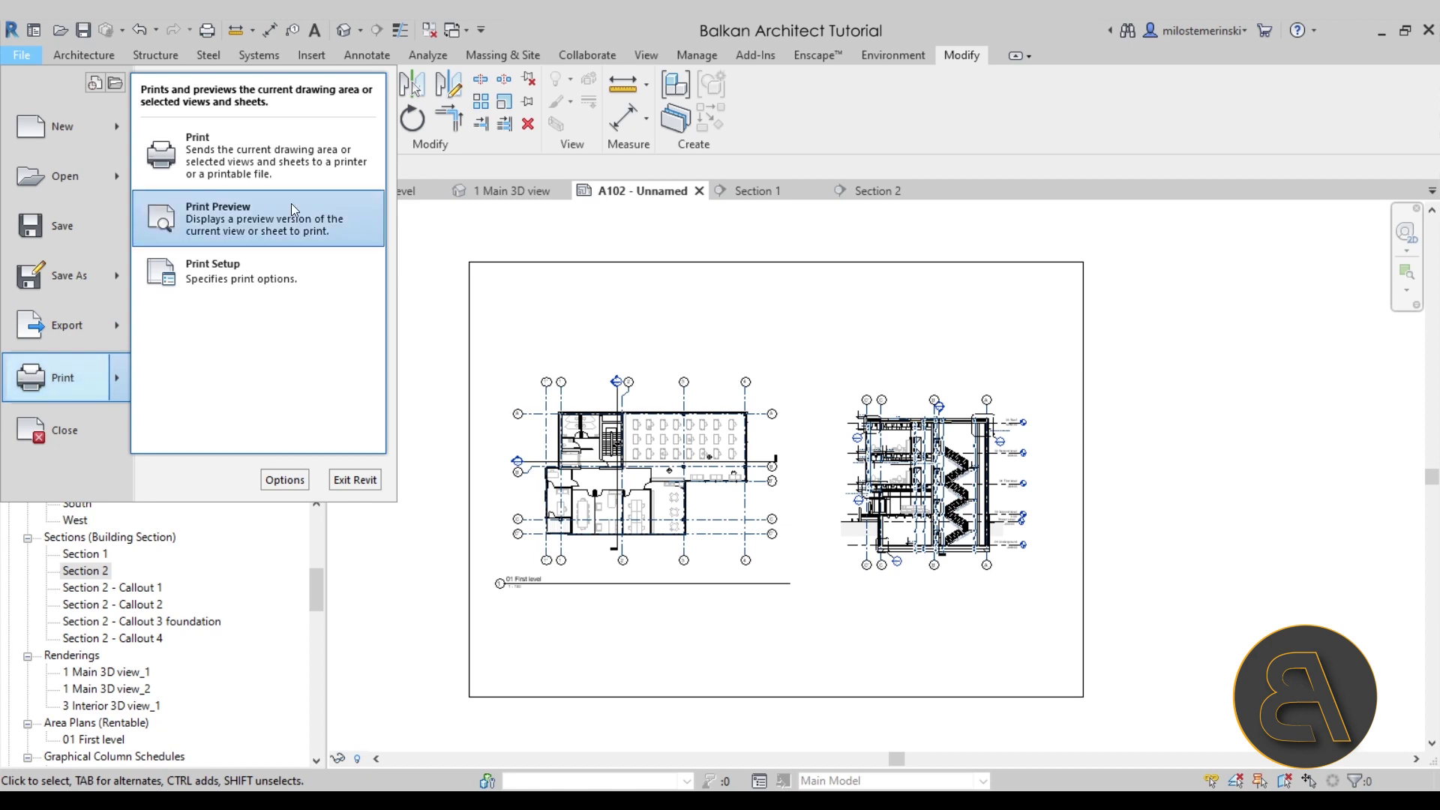
left_click(263, 168)
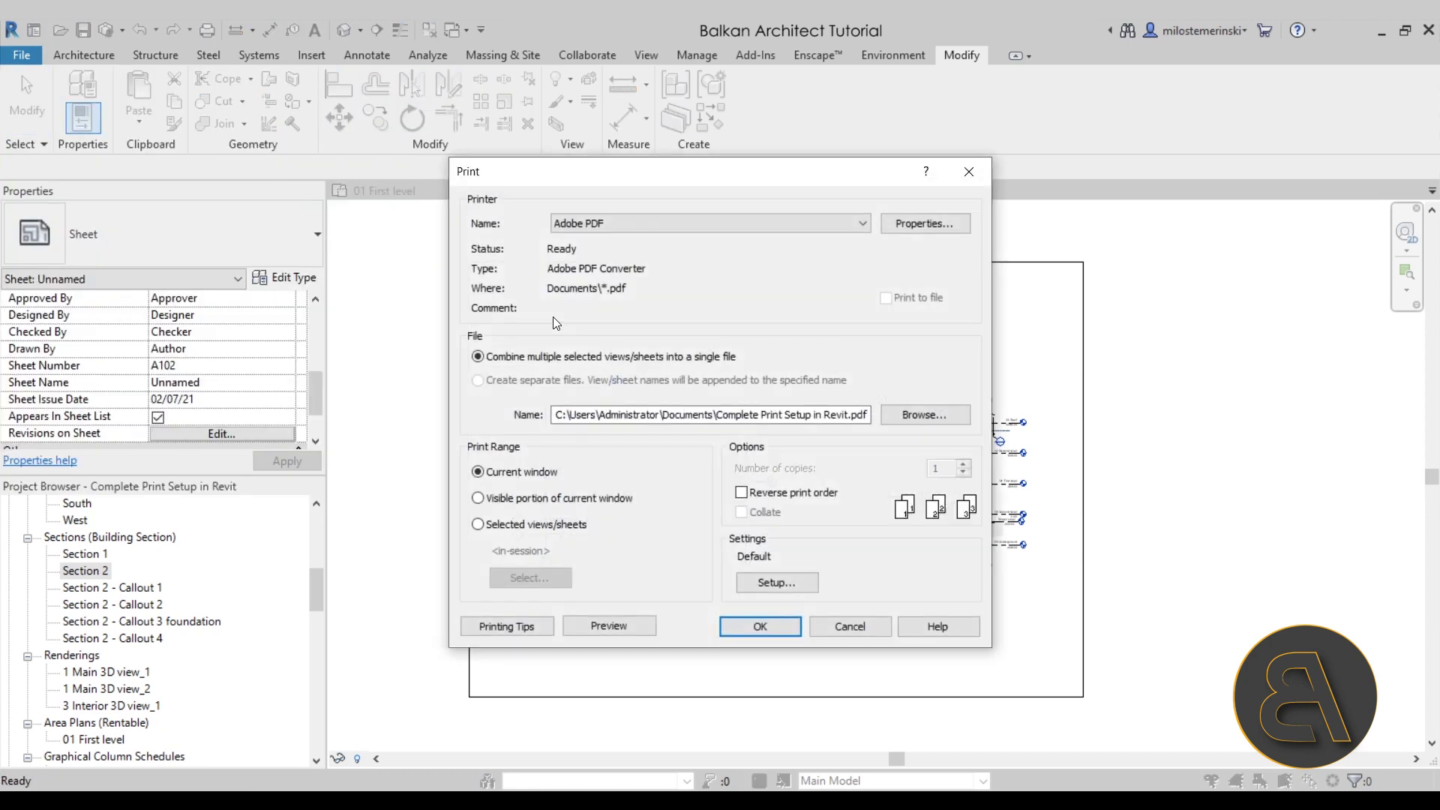
left_click(605, 224)
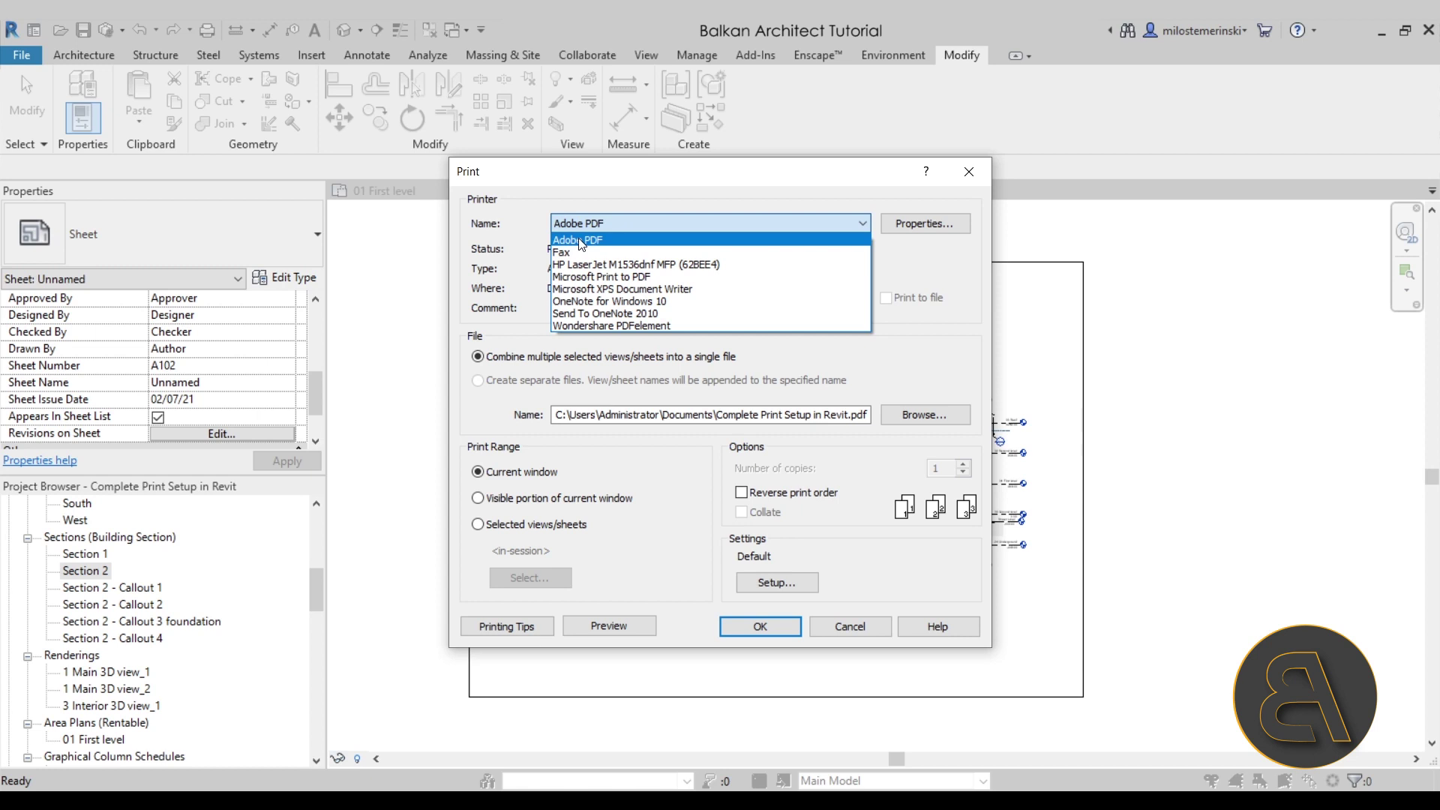
left_click(546, 224)
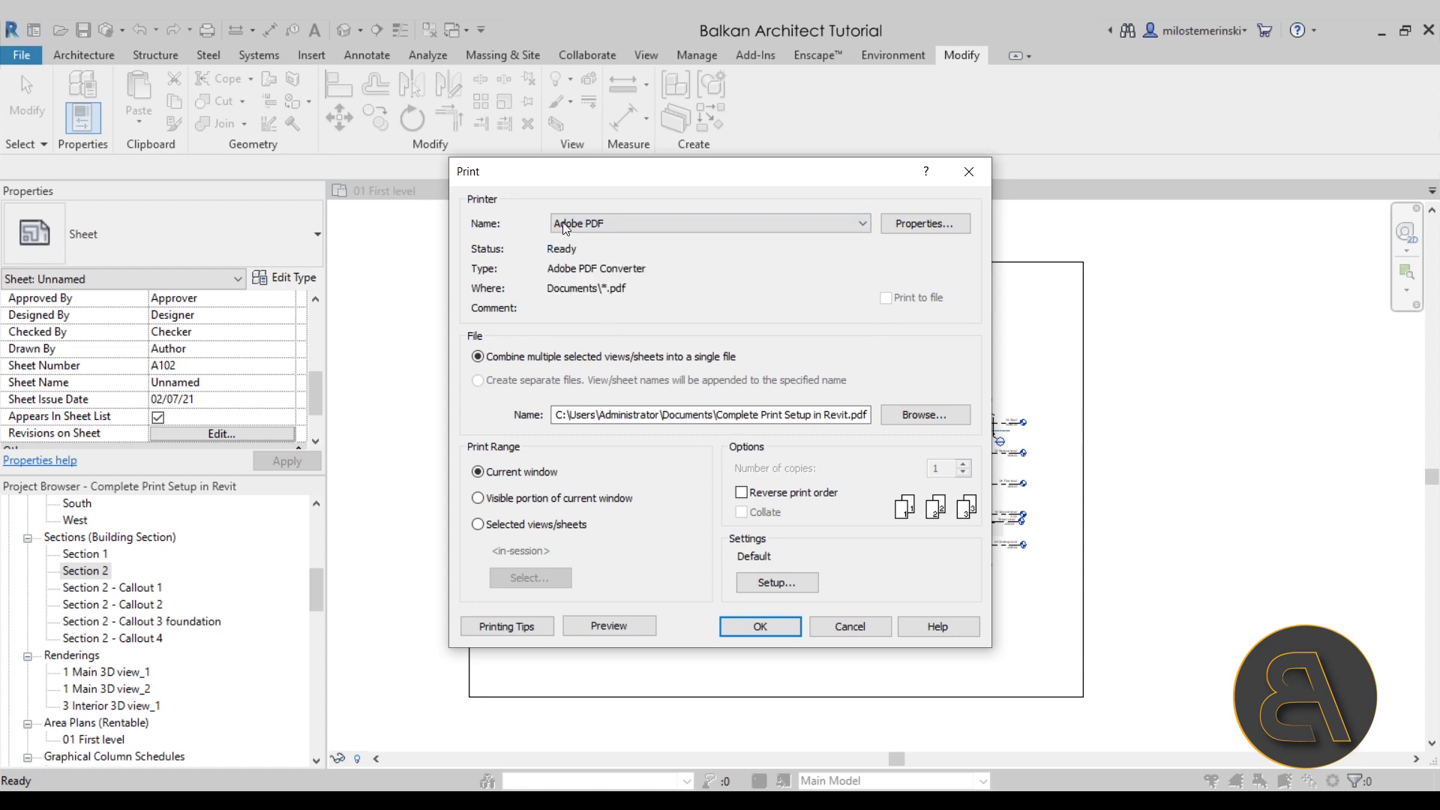
left_click(551, 223)
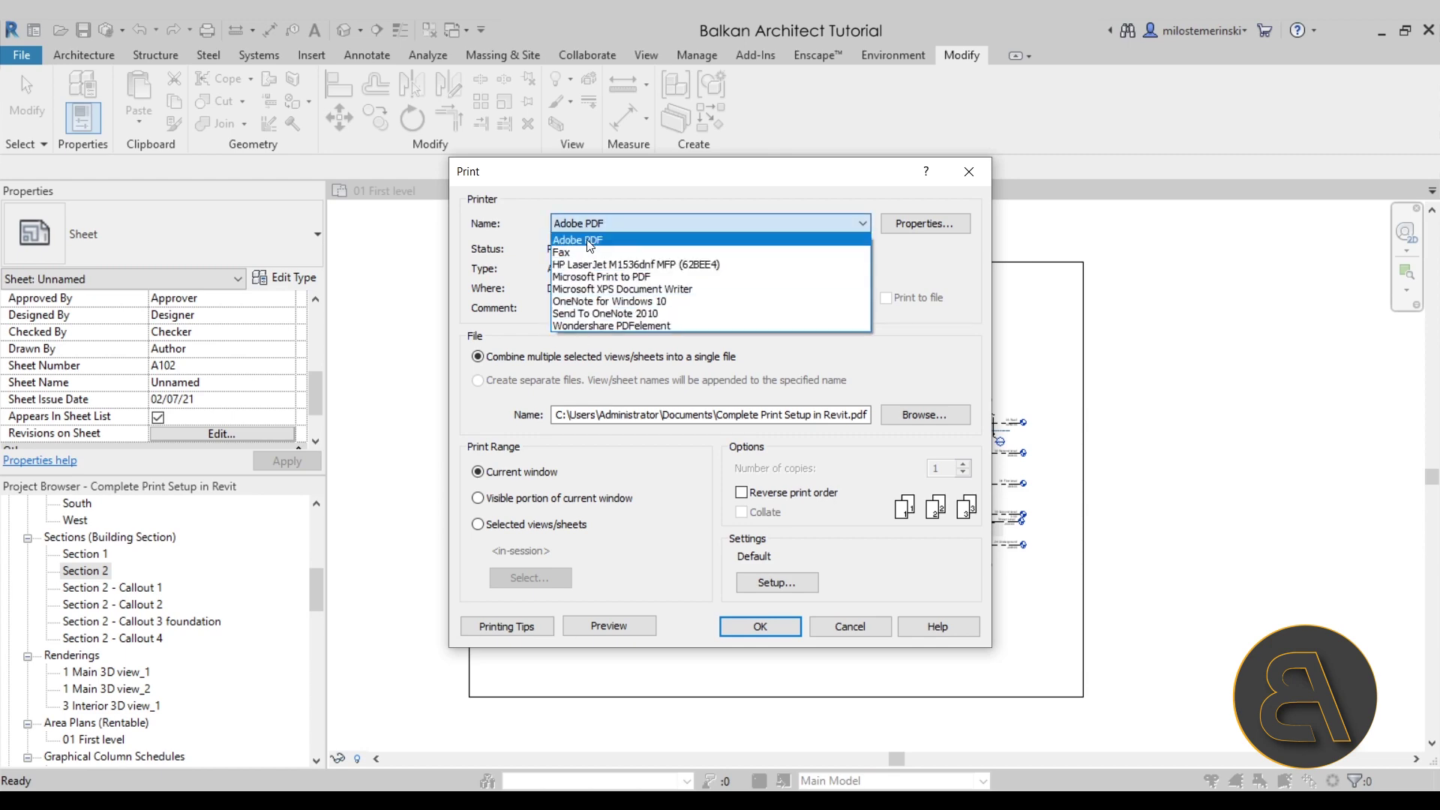
left_click(582, 240)
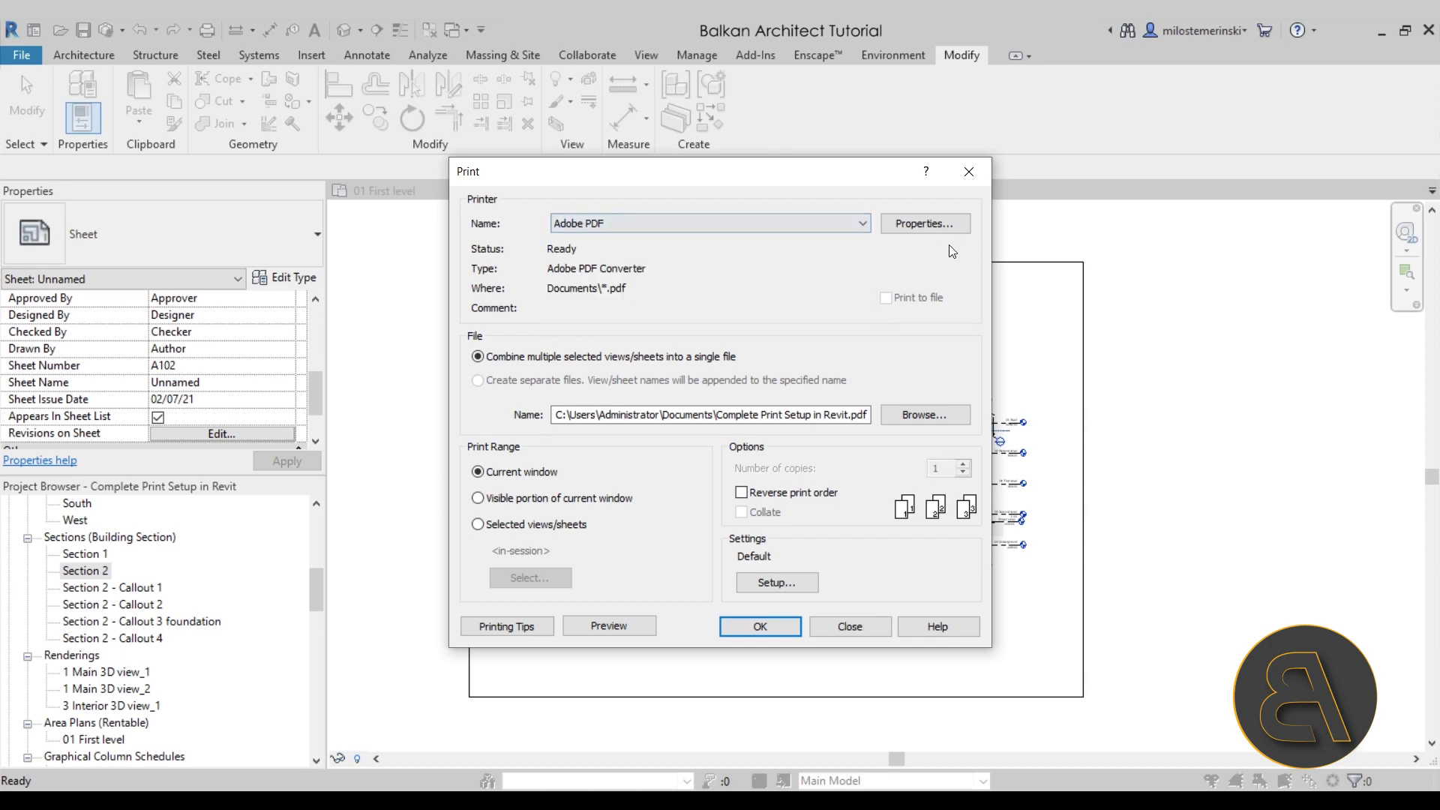
left_click(896, 222)
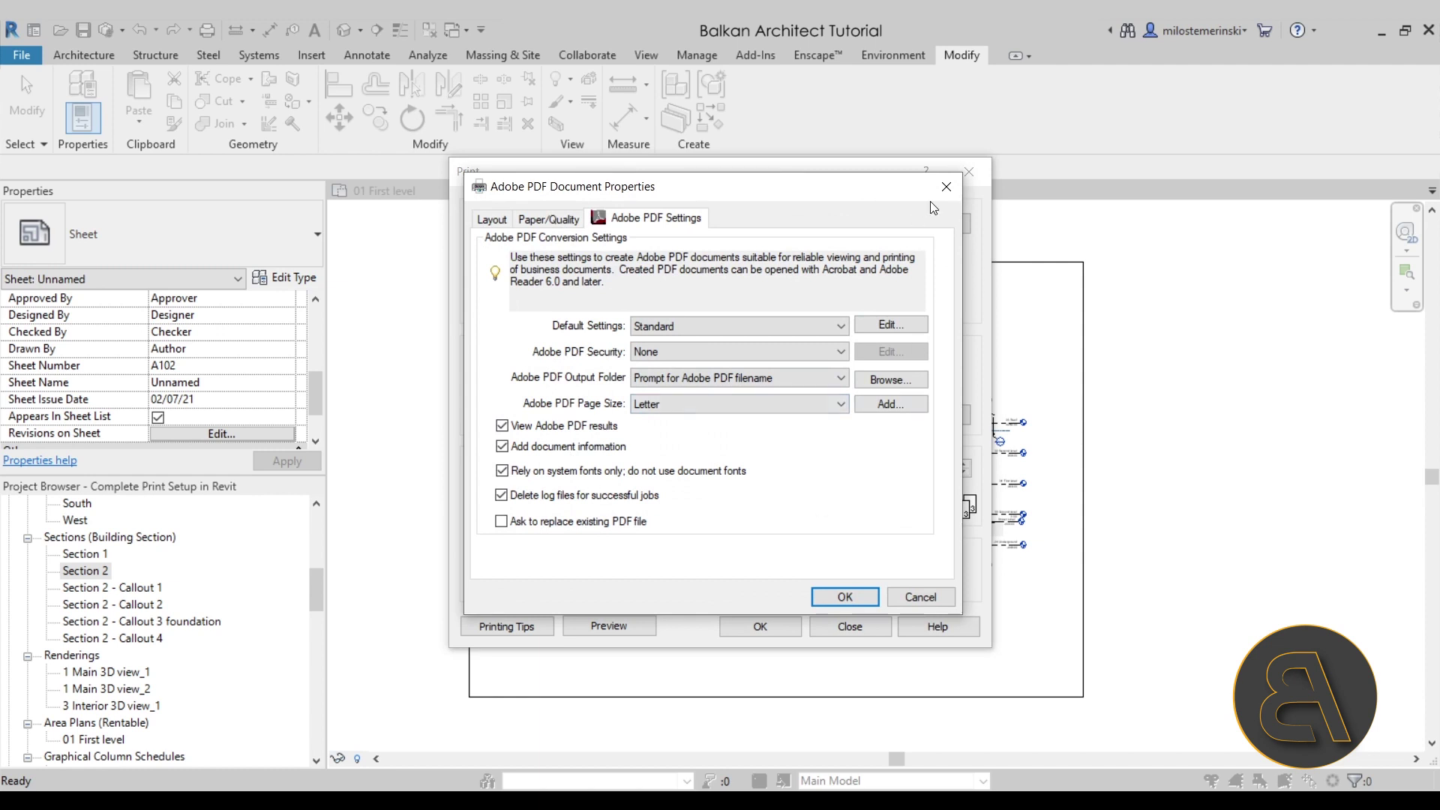
left_click(947, 187)
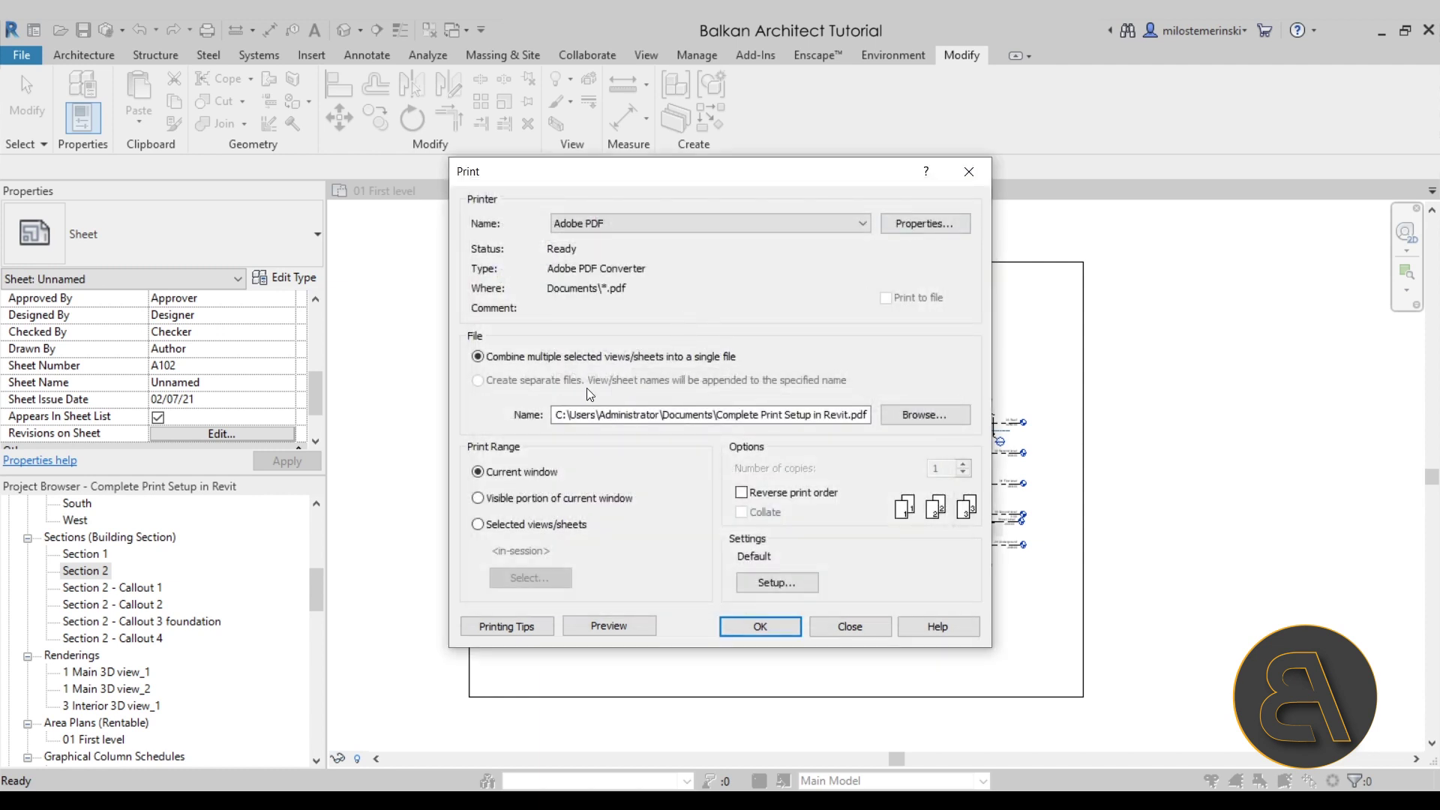
- Save the PDF output to the Desktop and print only selected views/sheets
left_click(925, 415)
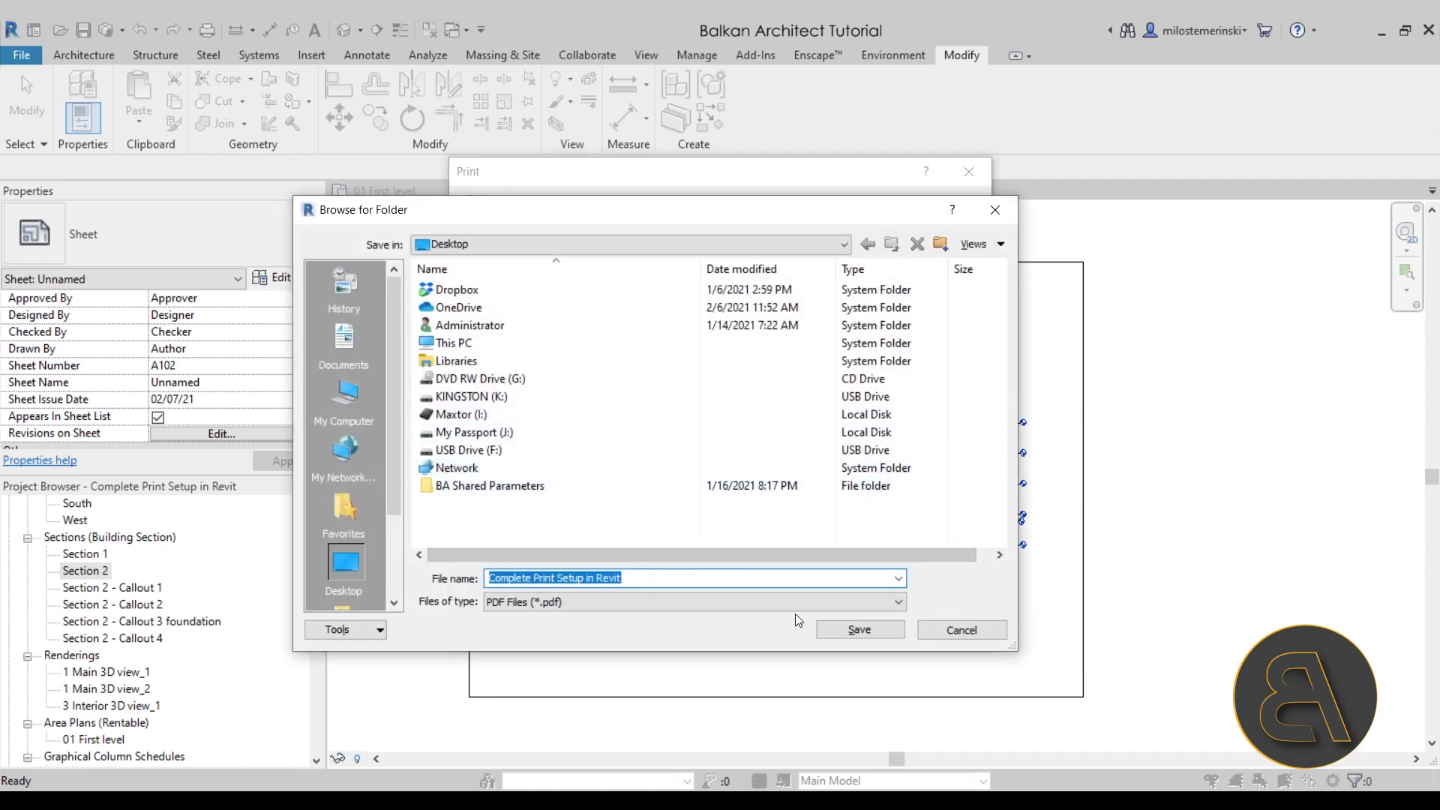
left_click(855, 629)
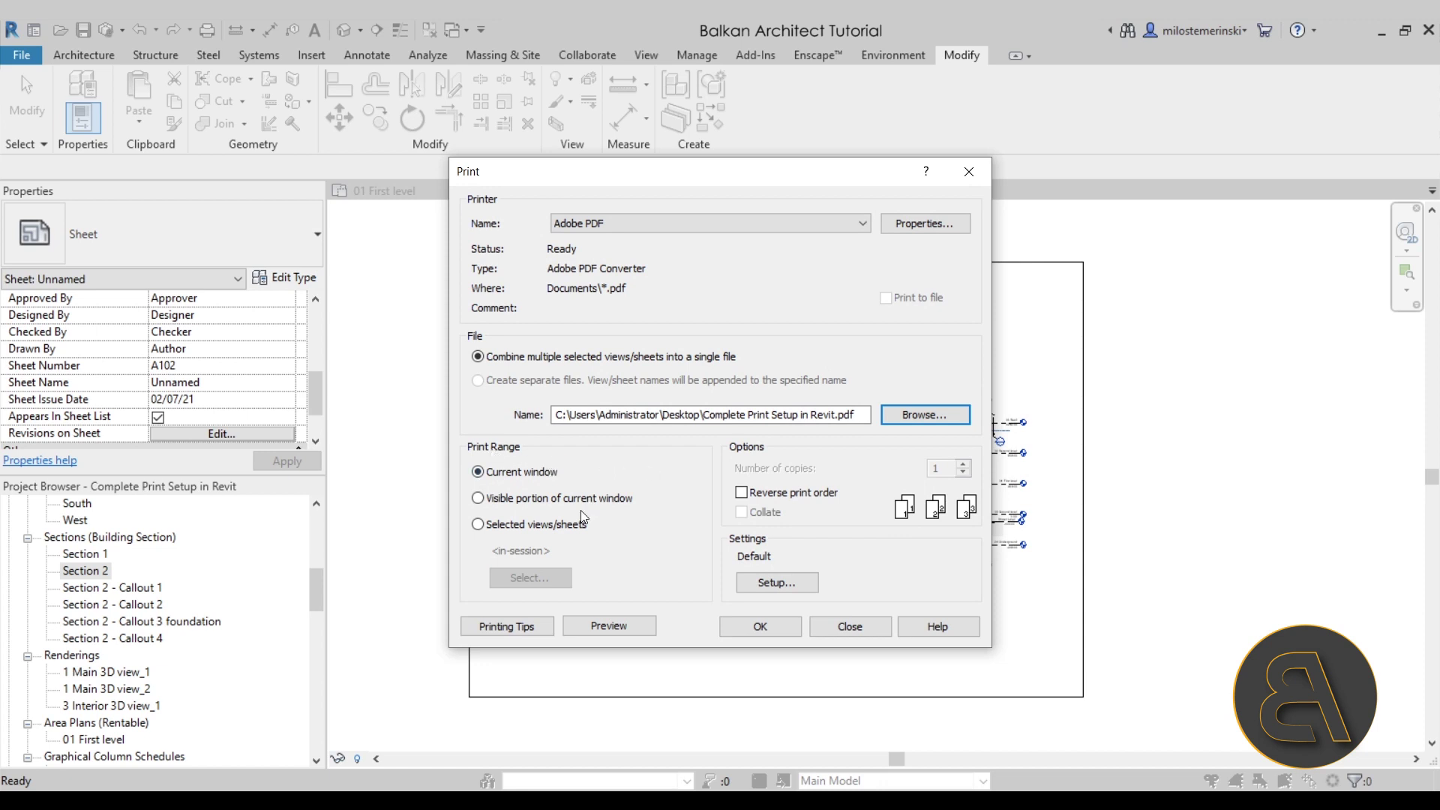
left_click(501, 527)
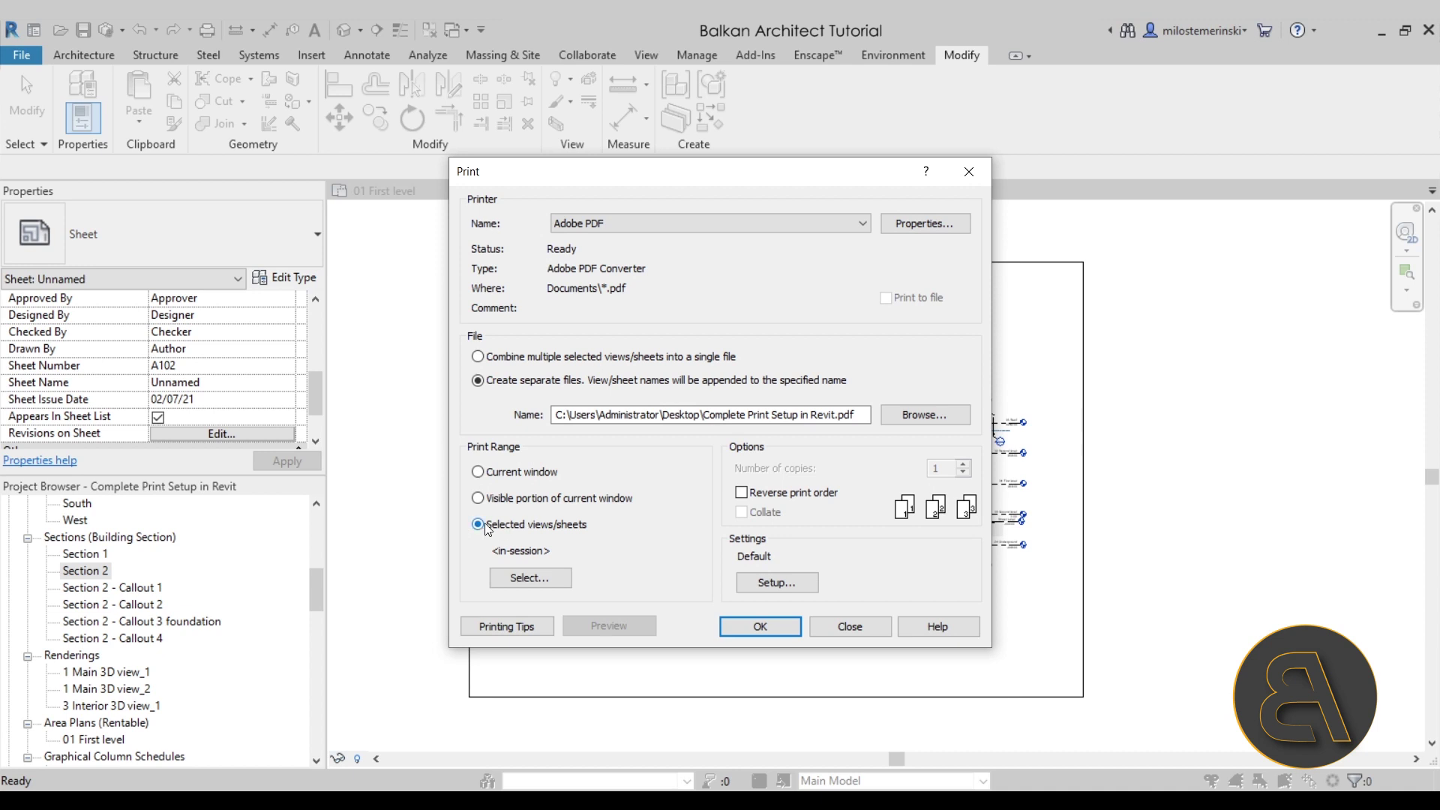
- In the View/Sheet Set, tick only Sheet: A102 - Unnamed
left_click(529, 579)
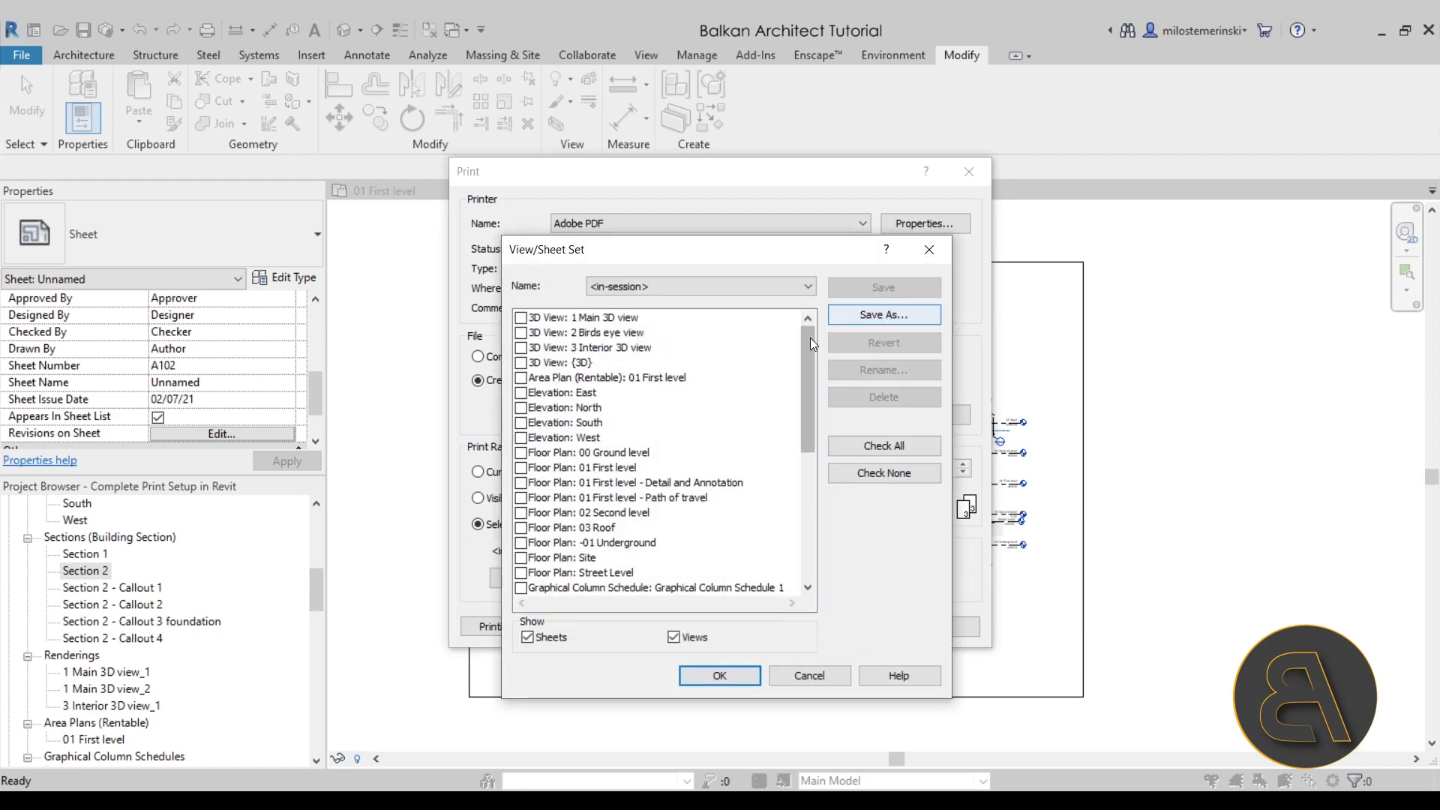
mouse_move(810, 338)
left_mouse_down()
mouse_move(800, 531)
mouse_move(806, 340)
left_mouse_up()
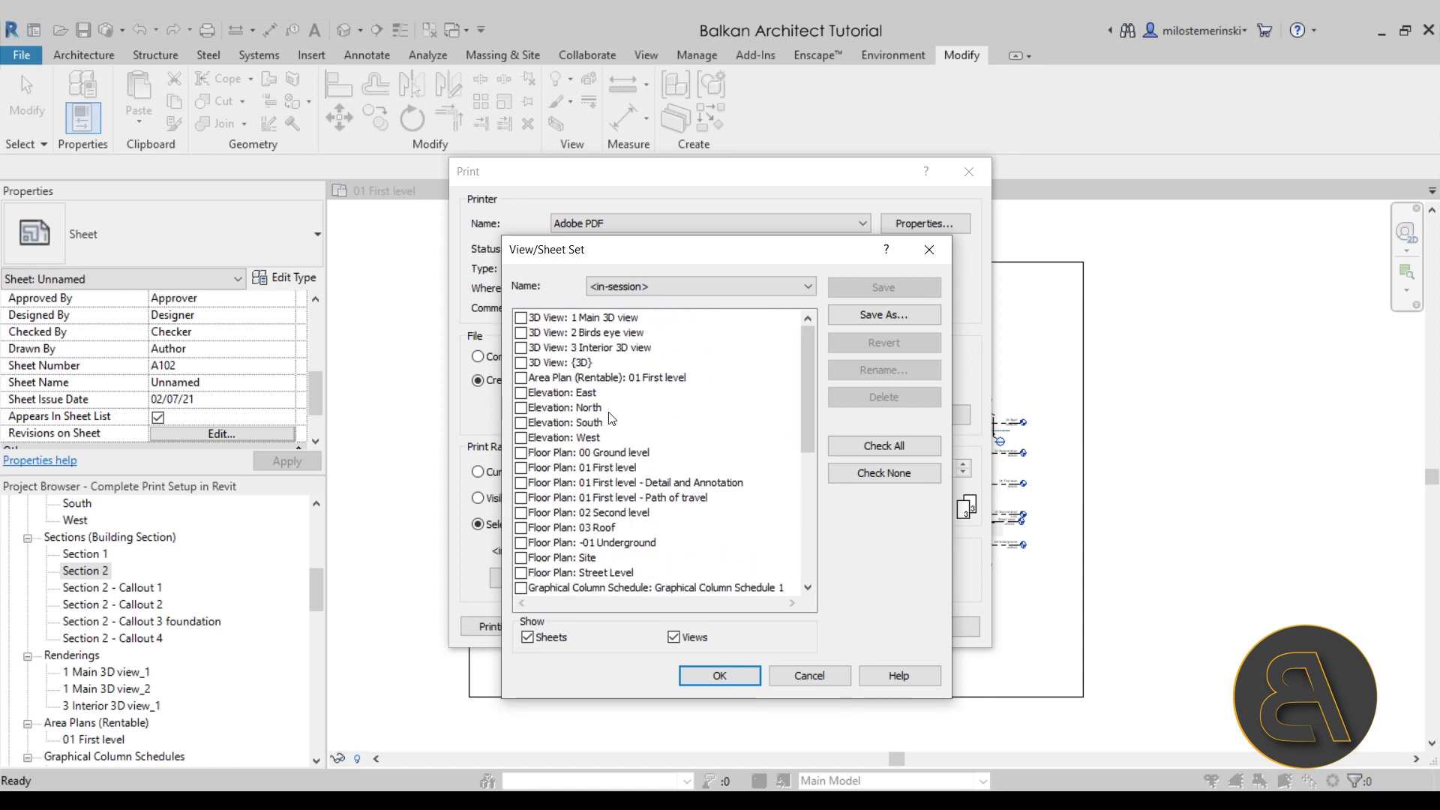
scroll(574, 440, "down", 4)
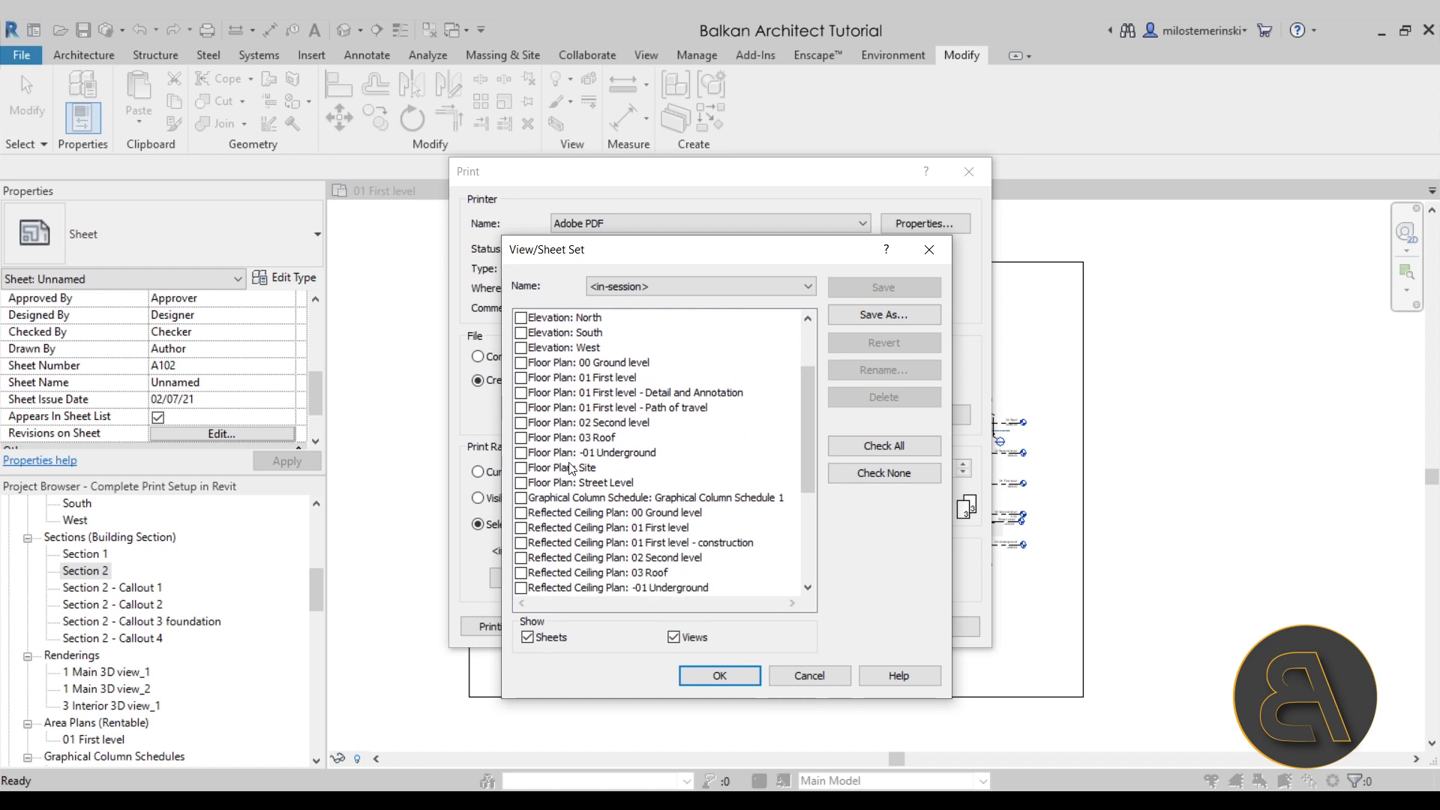
scroll(581, 442, "down", 2)
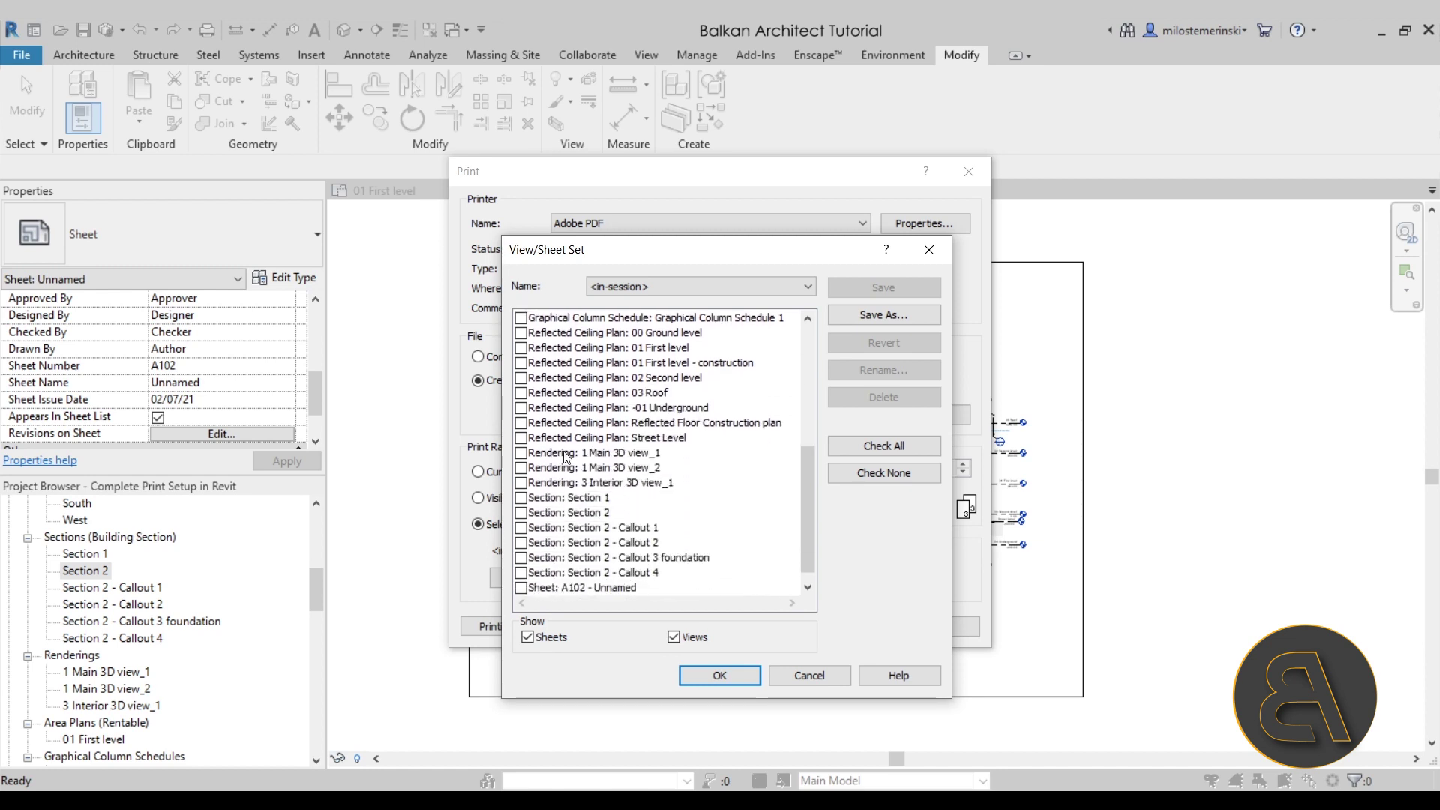
scroll(566, 458, "down", 1)
left_click(521, 573)
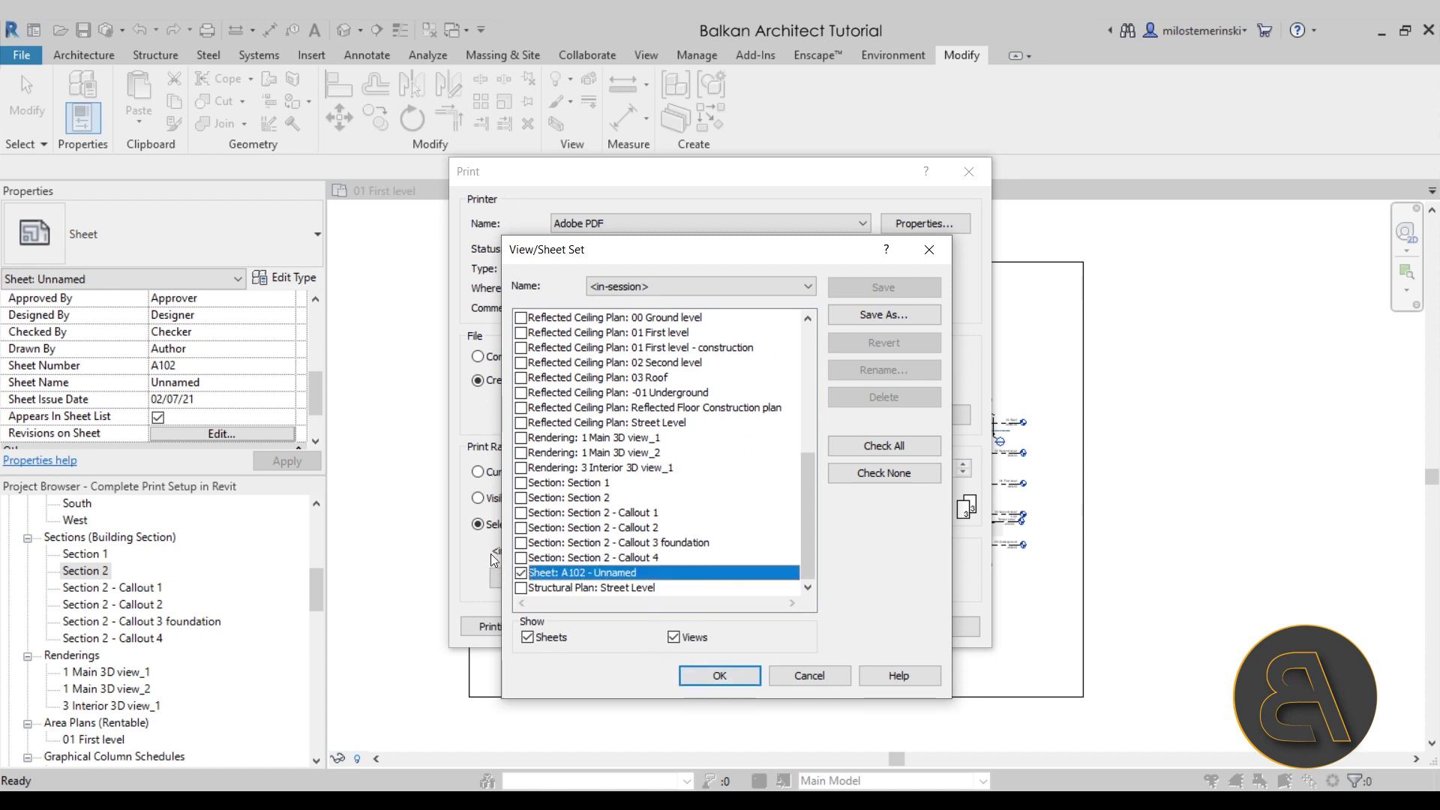
left_click(522, 542)
left_click(522, 498)
left_click(525, 426)
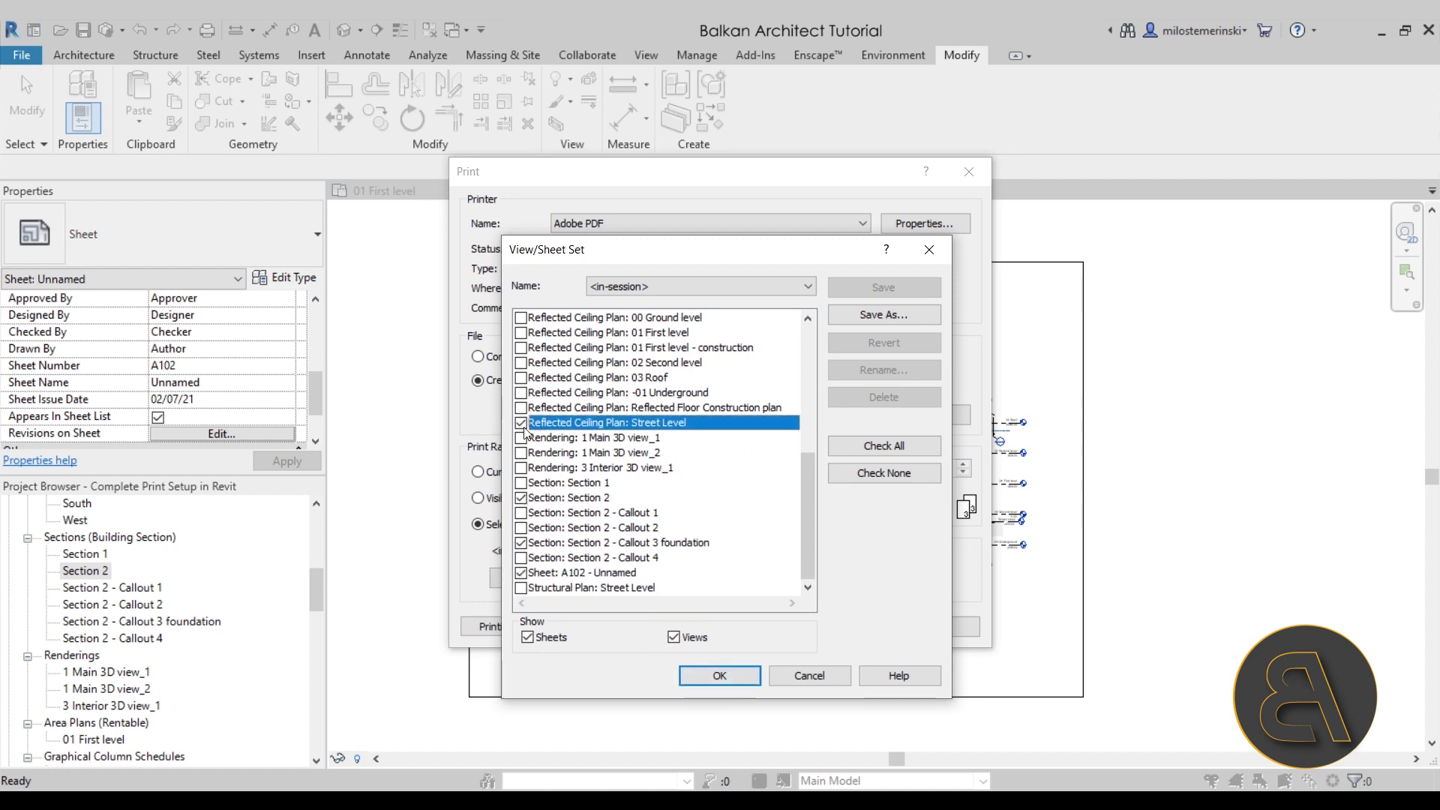
left_click(522, 498)
left_click(523, 543)
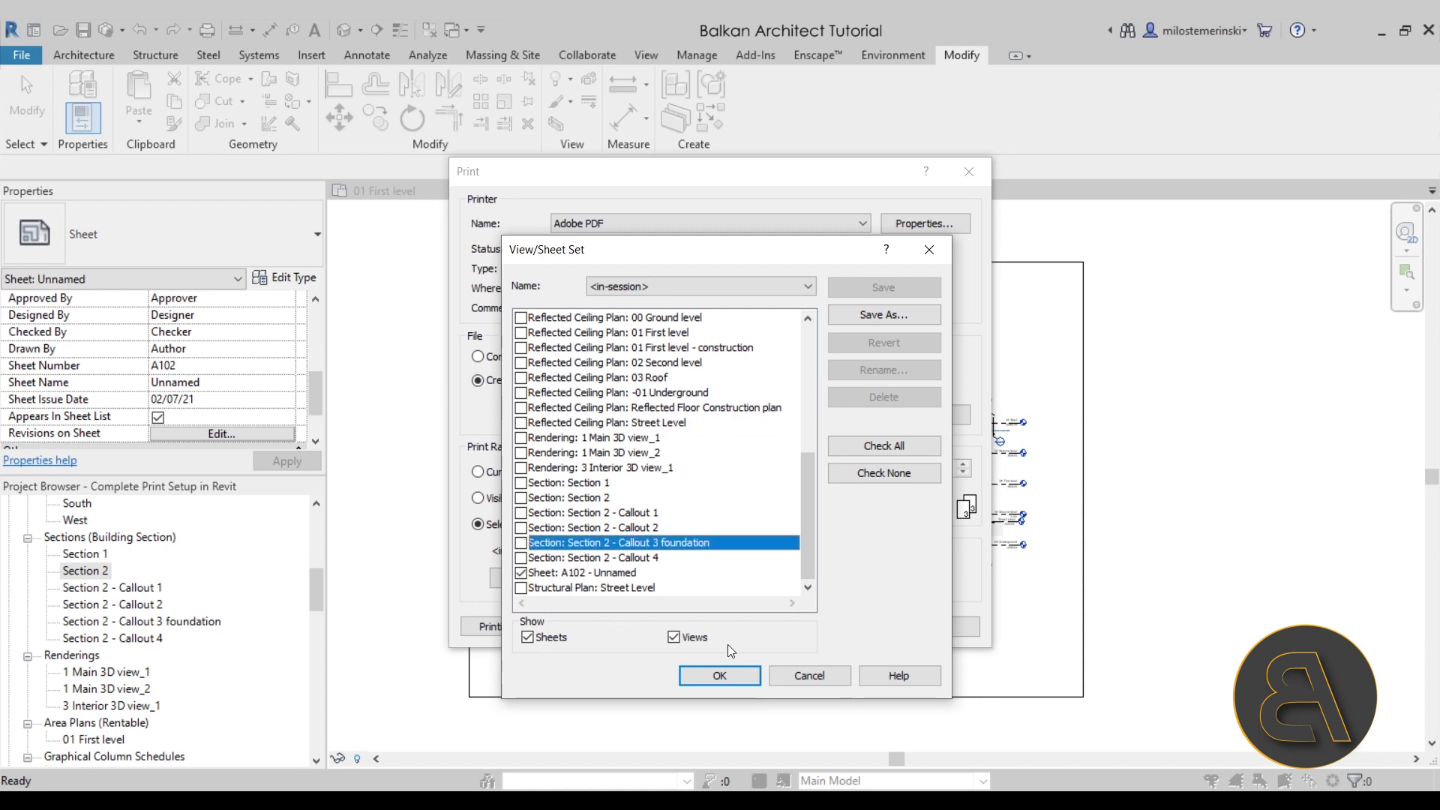
left_click(564, 587)
left_click(547, 573)
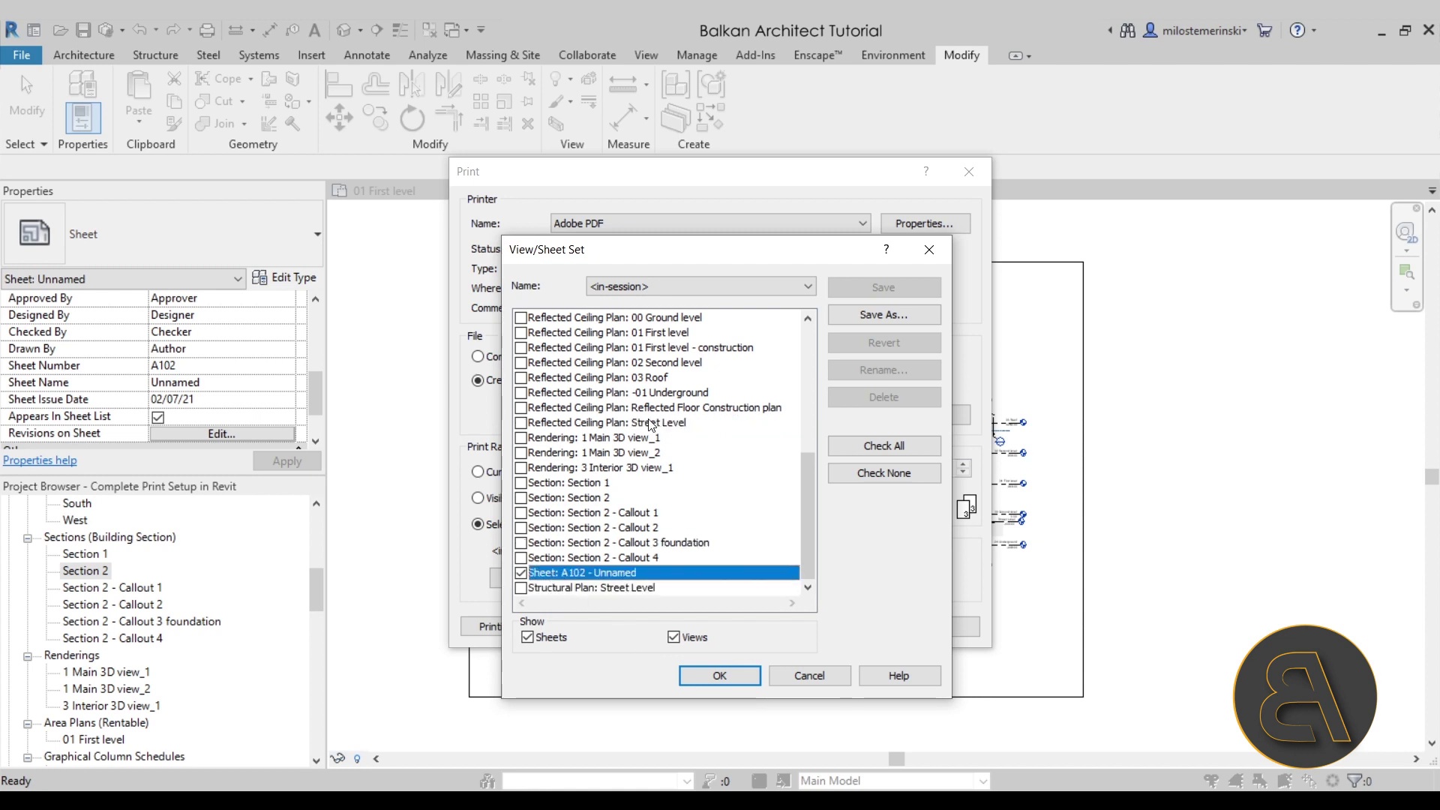
- Confirm the sheet selection, declining to save the set for later sessions
left_click(642, 284)
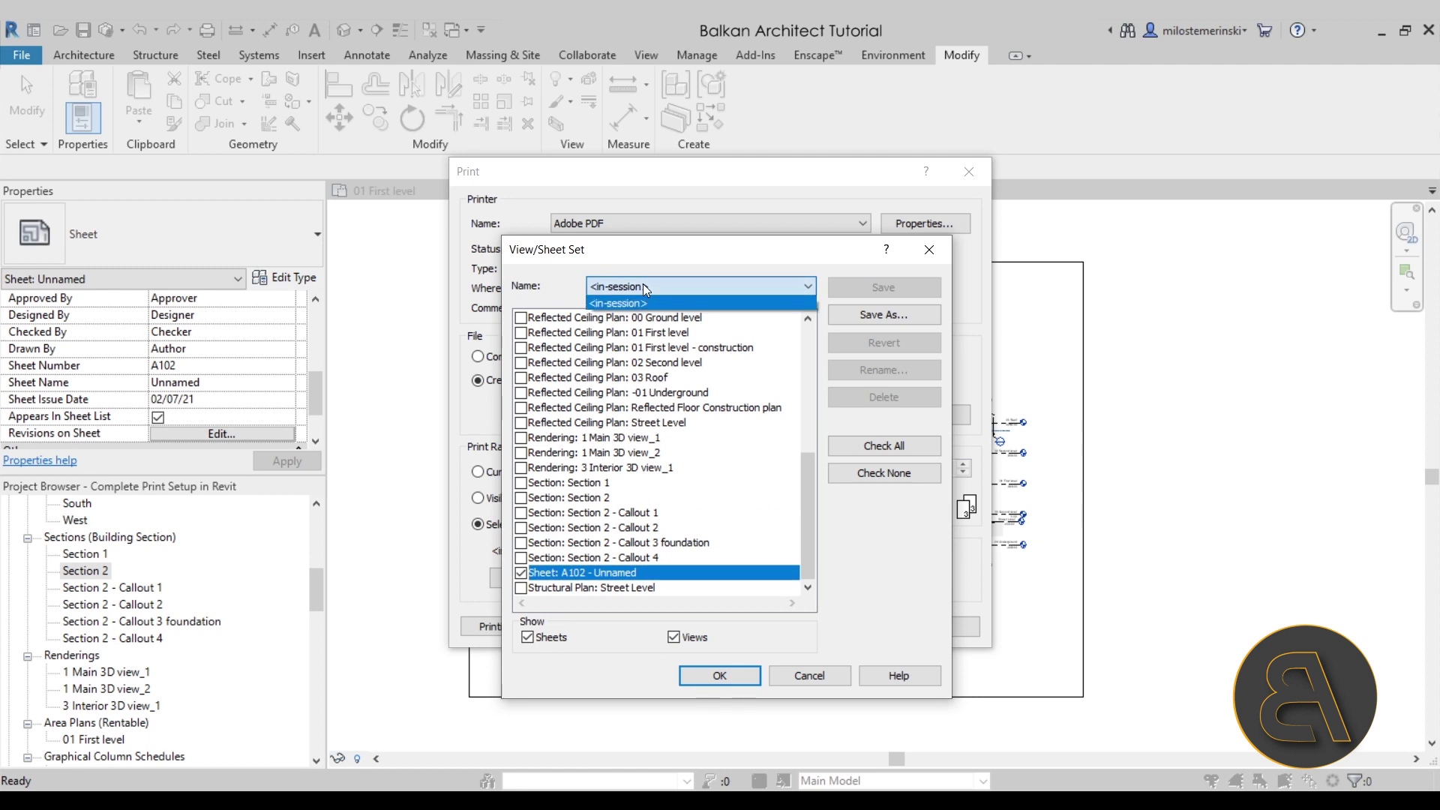
left_click(642, 283)
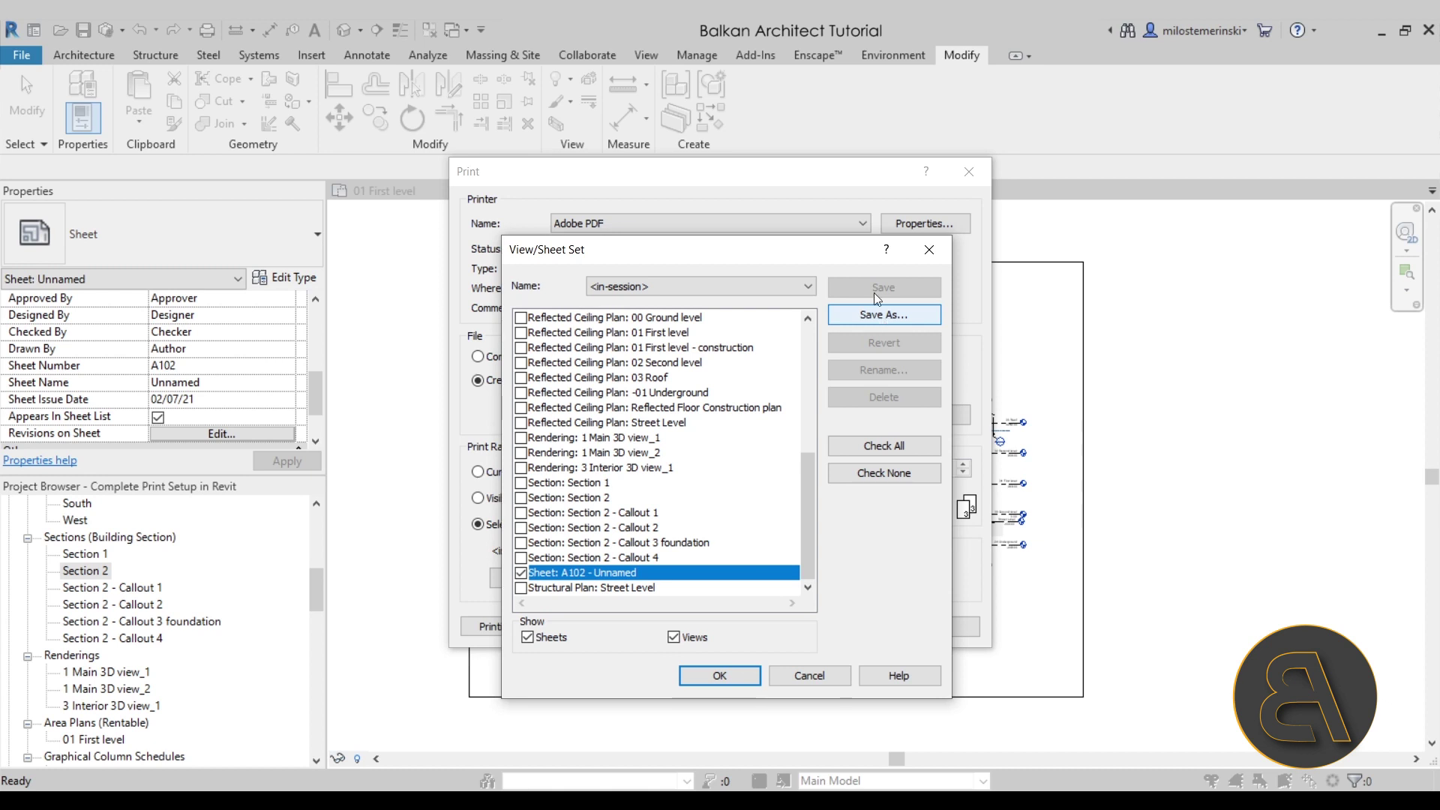
left_click(720, 677)
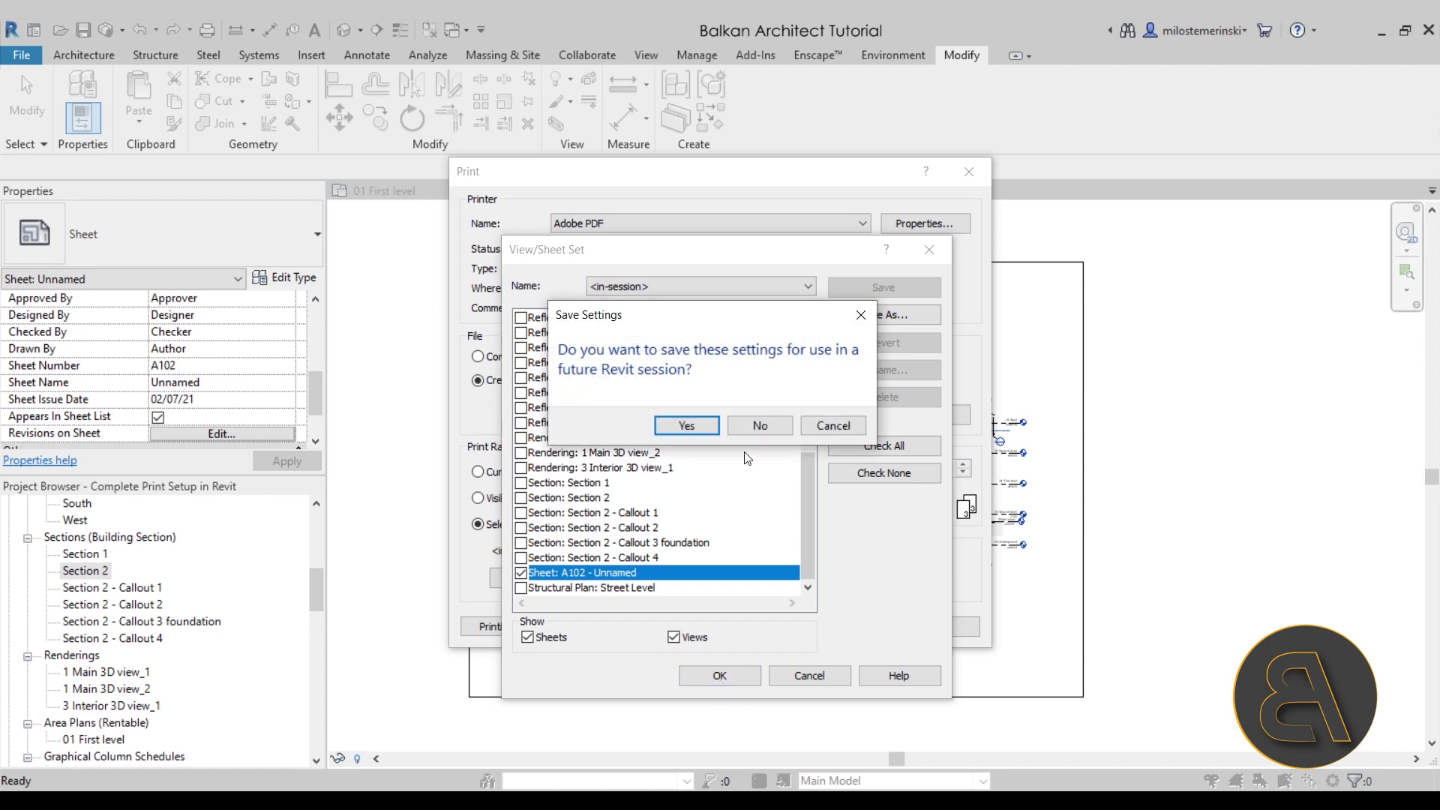
left_click(760, 426)
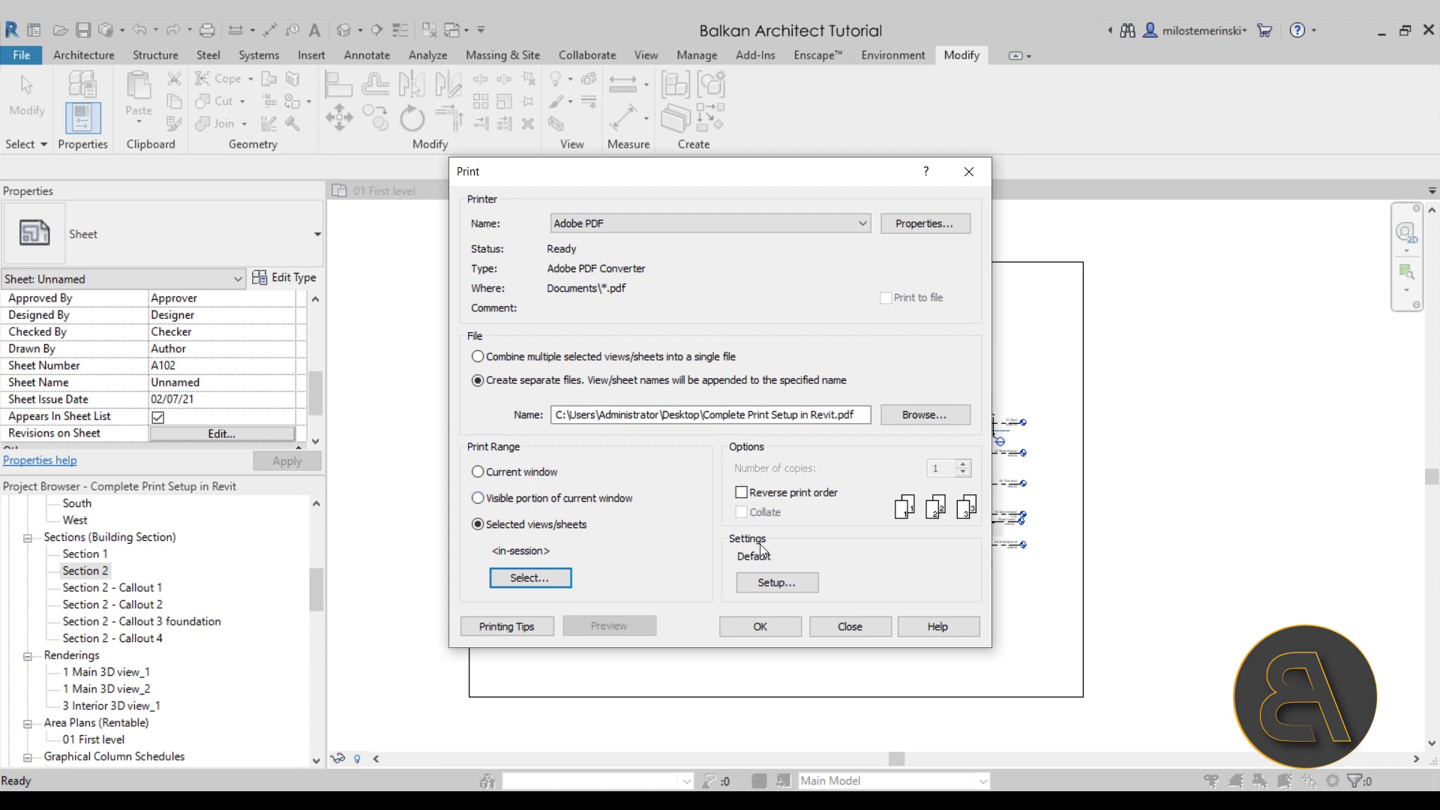
left_click(768, 584)
- Rename the Default print setup to 'A1 Metric'
left_click_drag(630, 176, 649, 210)
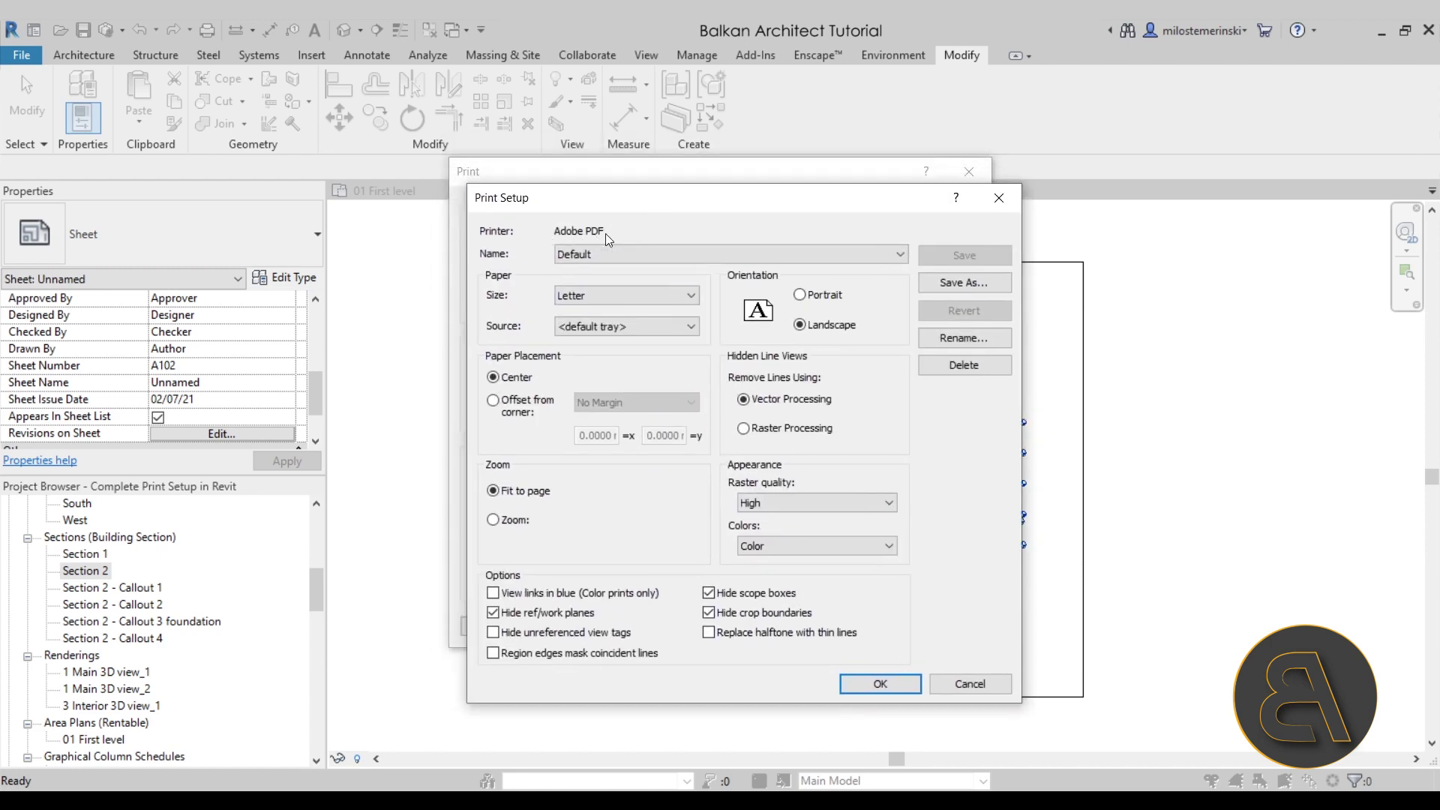
left_click(575, 256)
left_click(574, 257)
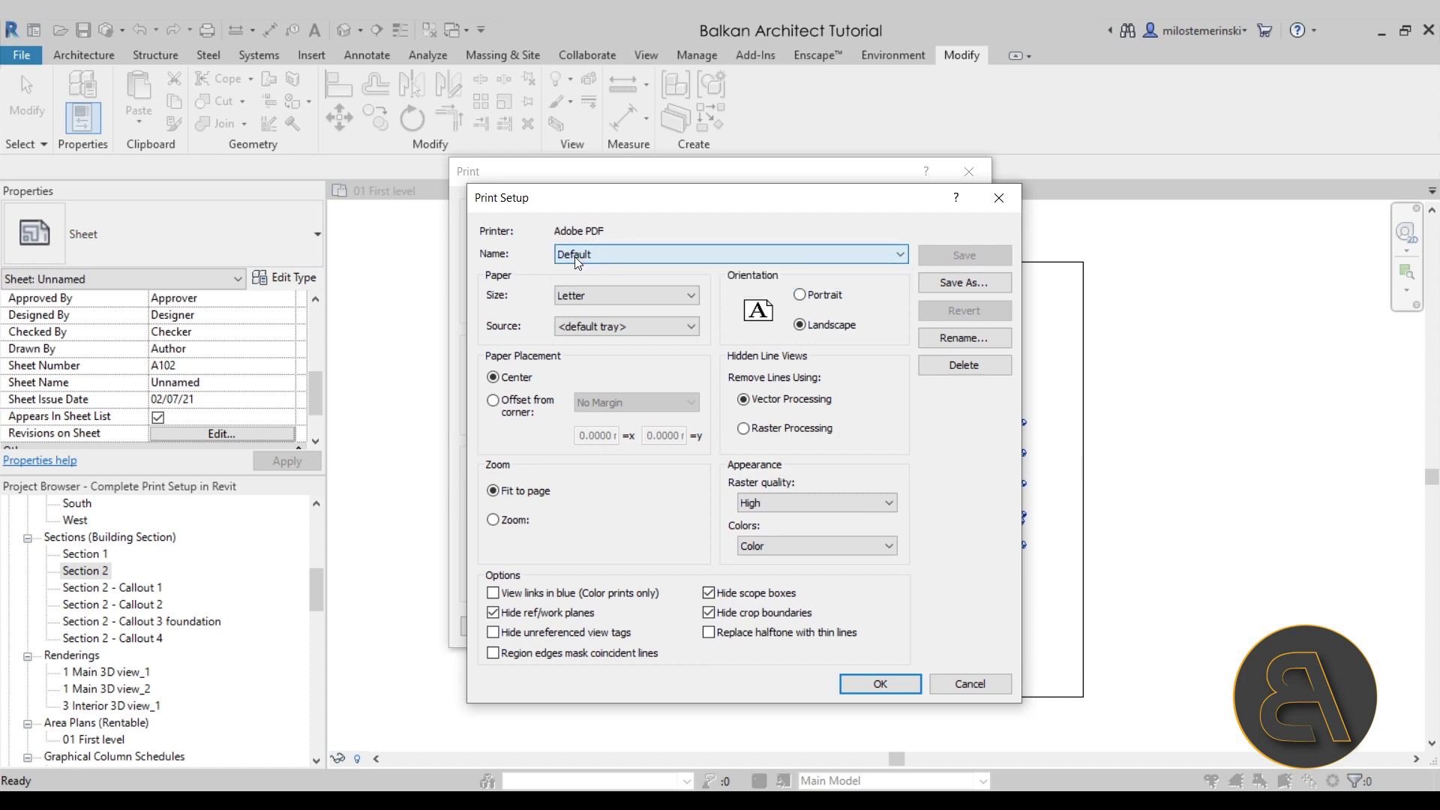
left_click(958, 339)
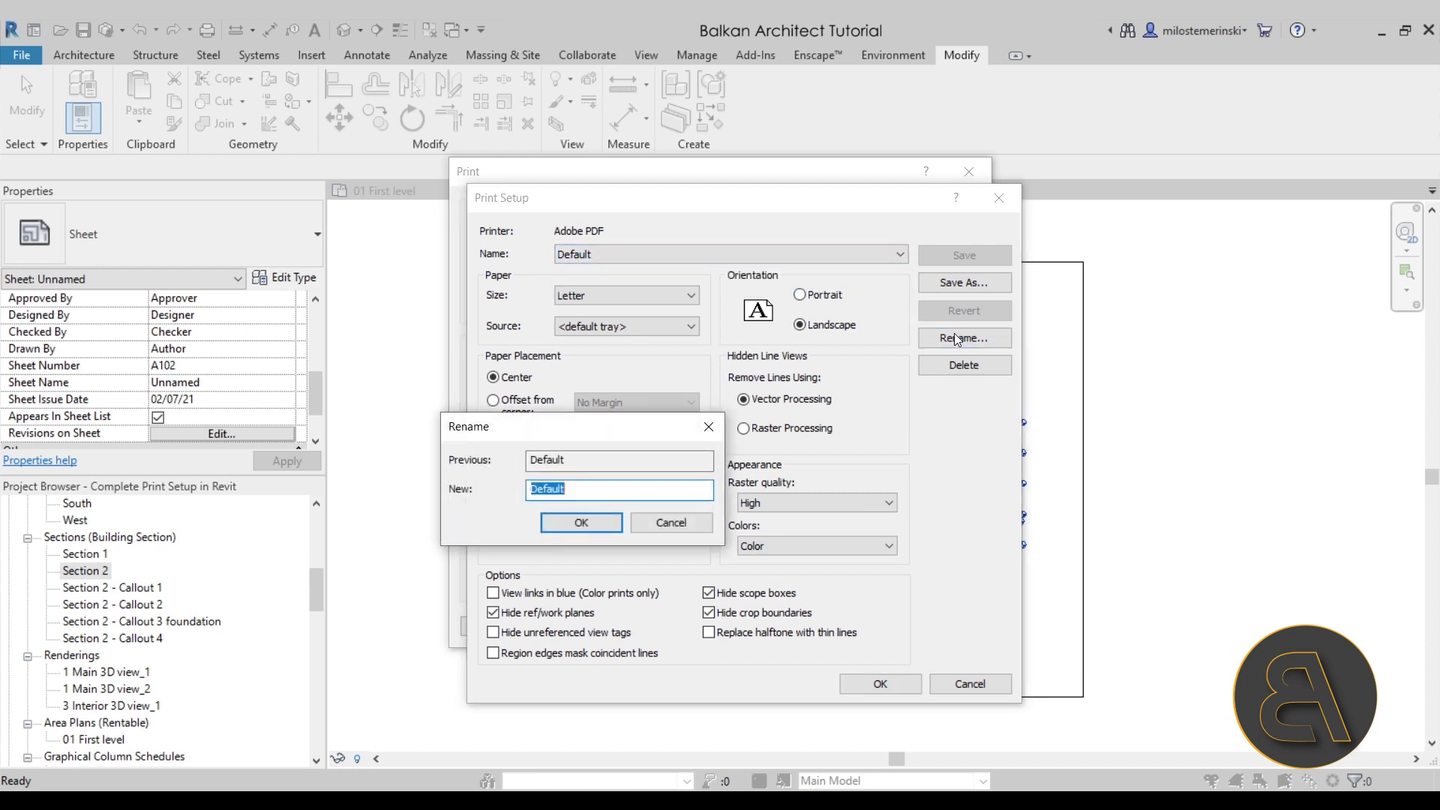
type("A1 Metric")
key("Return")
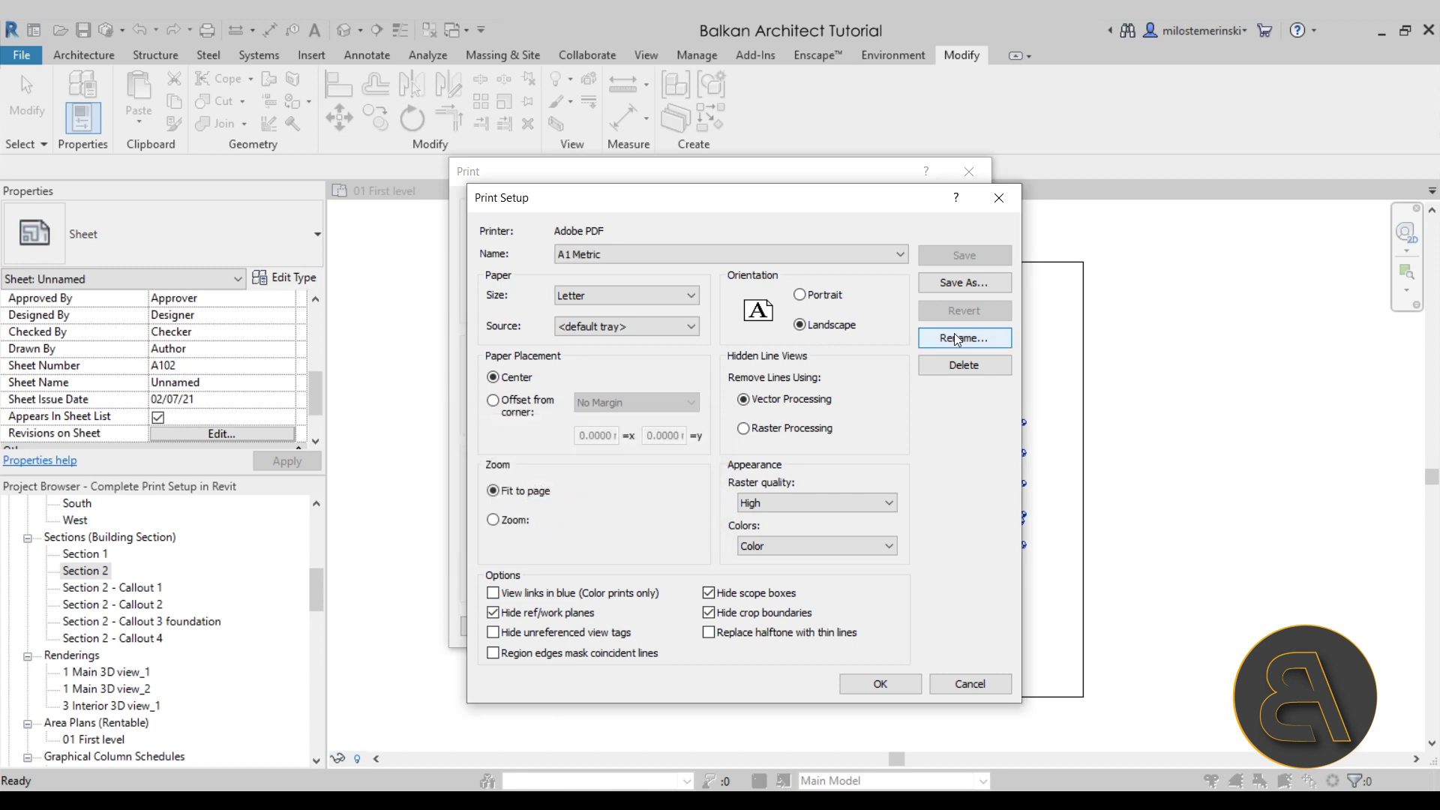
- Set A1 paper size from the default tray in landscape orientation
left_click(579, 299)
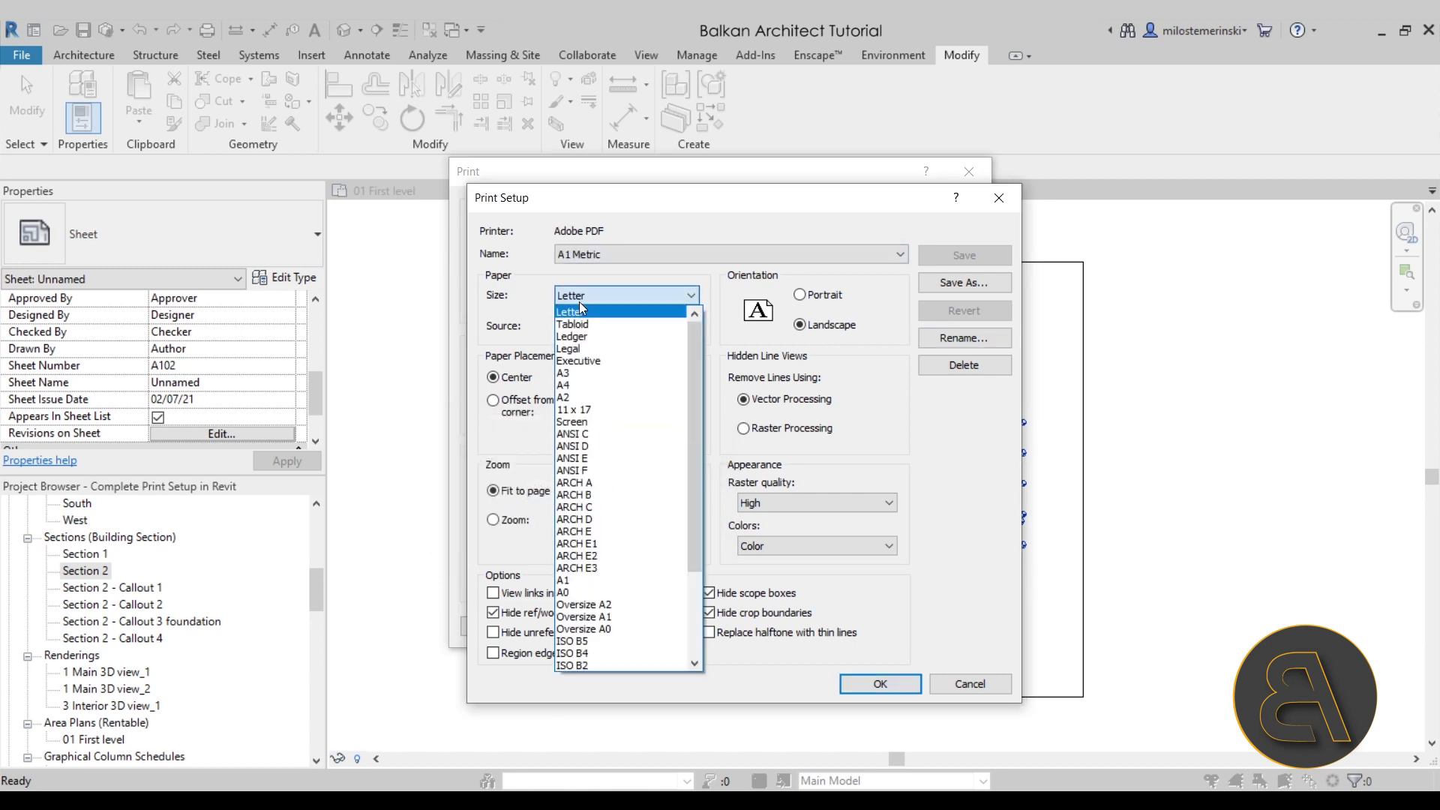
left_click(623, 581)
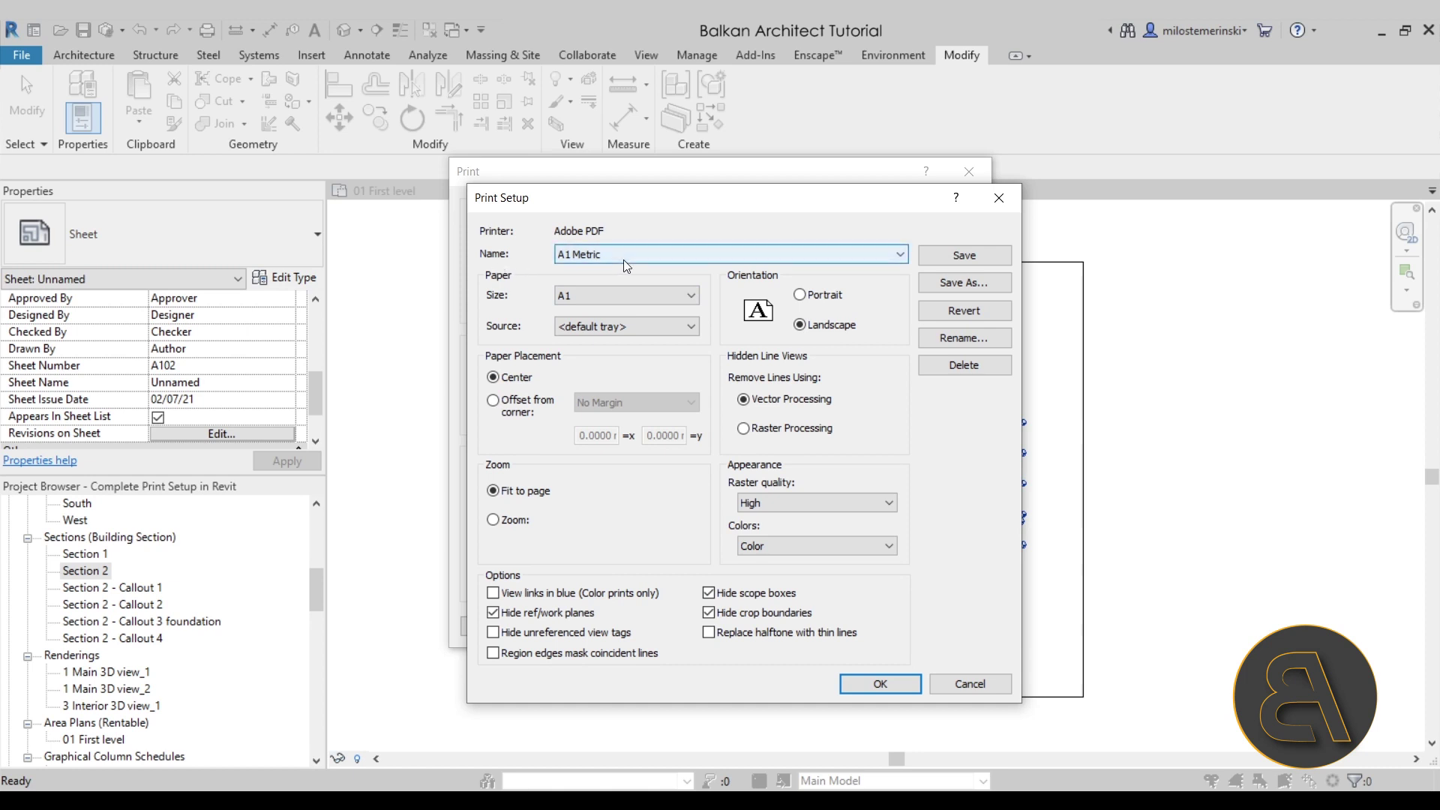
left_click(617, 328)
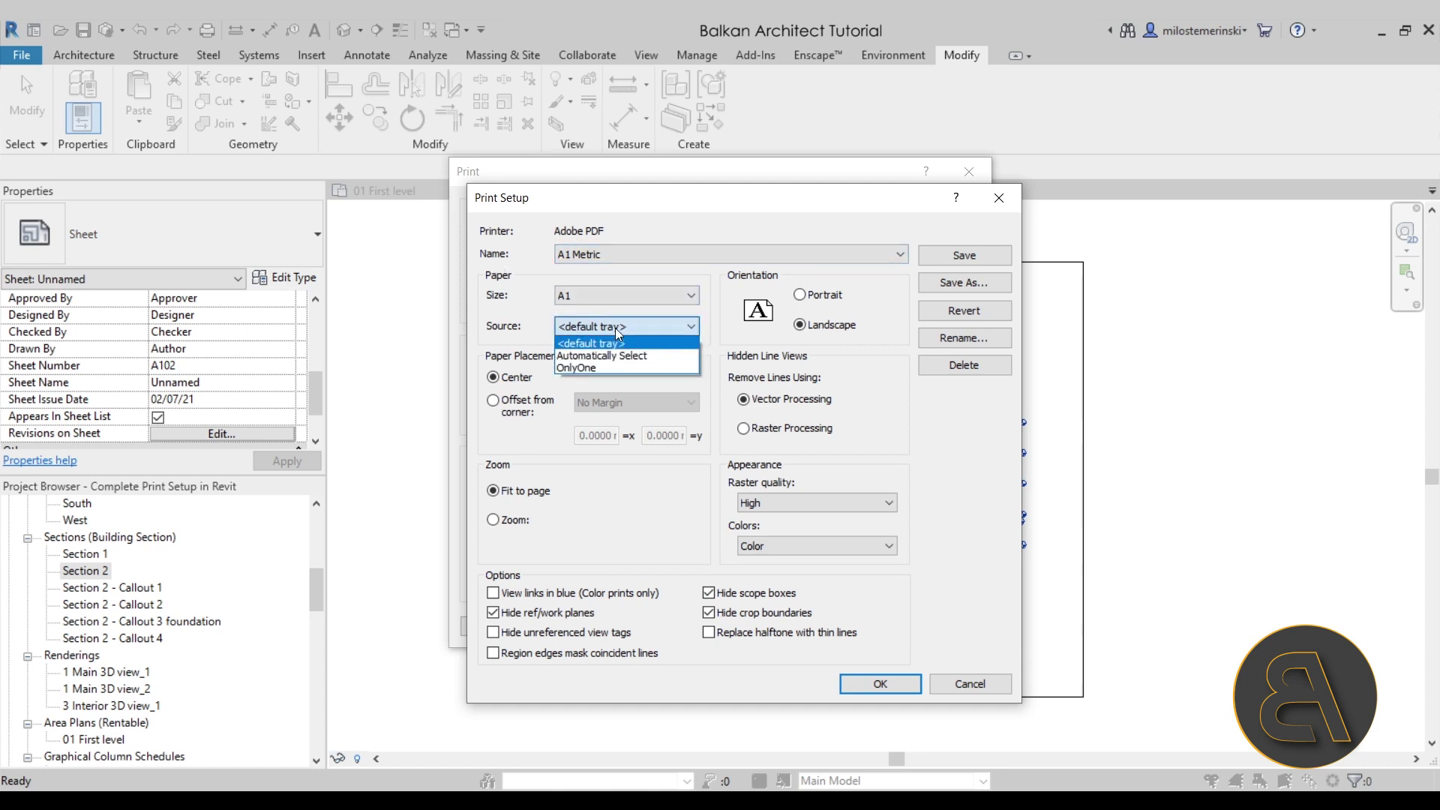
left_click(632, 324)
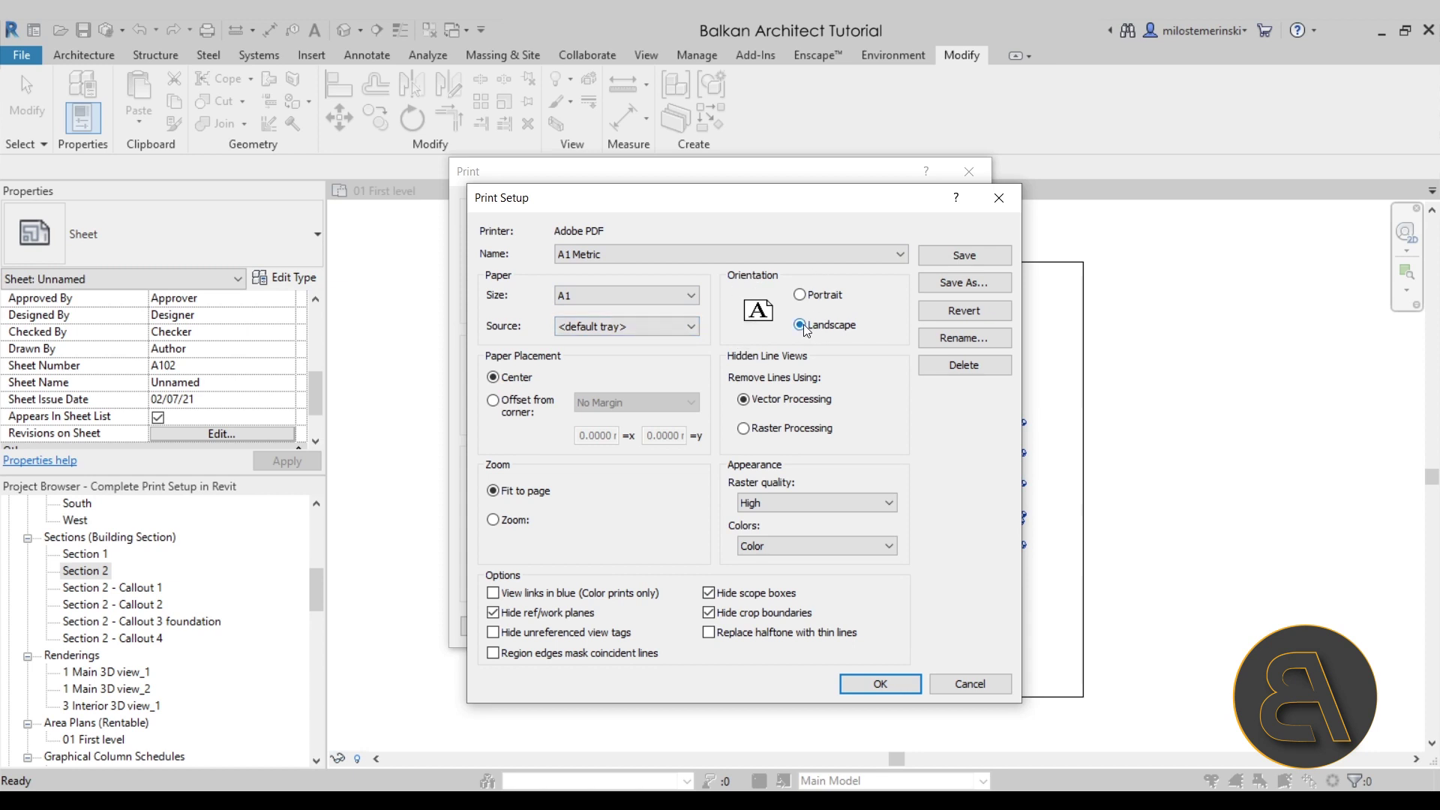
left_click(800, 295)
left_click(799, 325)
left_click_drag(874, 197, 799, 211)
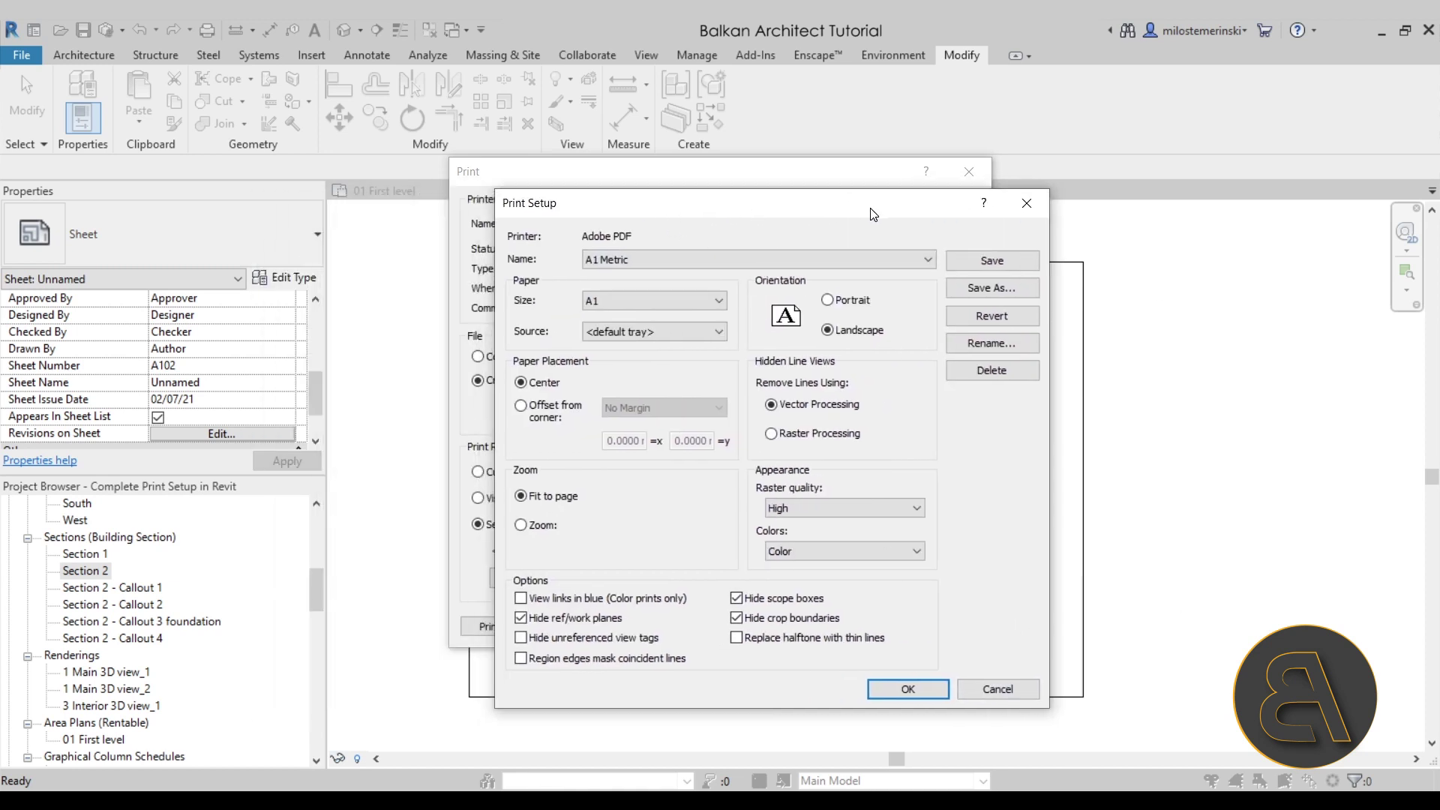
left_click_drag(871, 209, 872, 208)
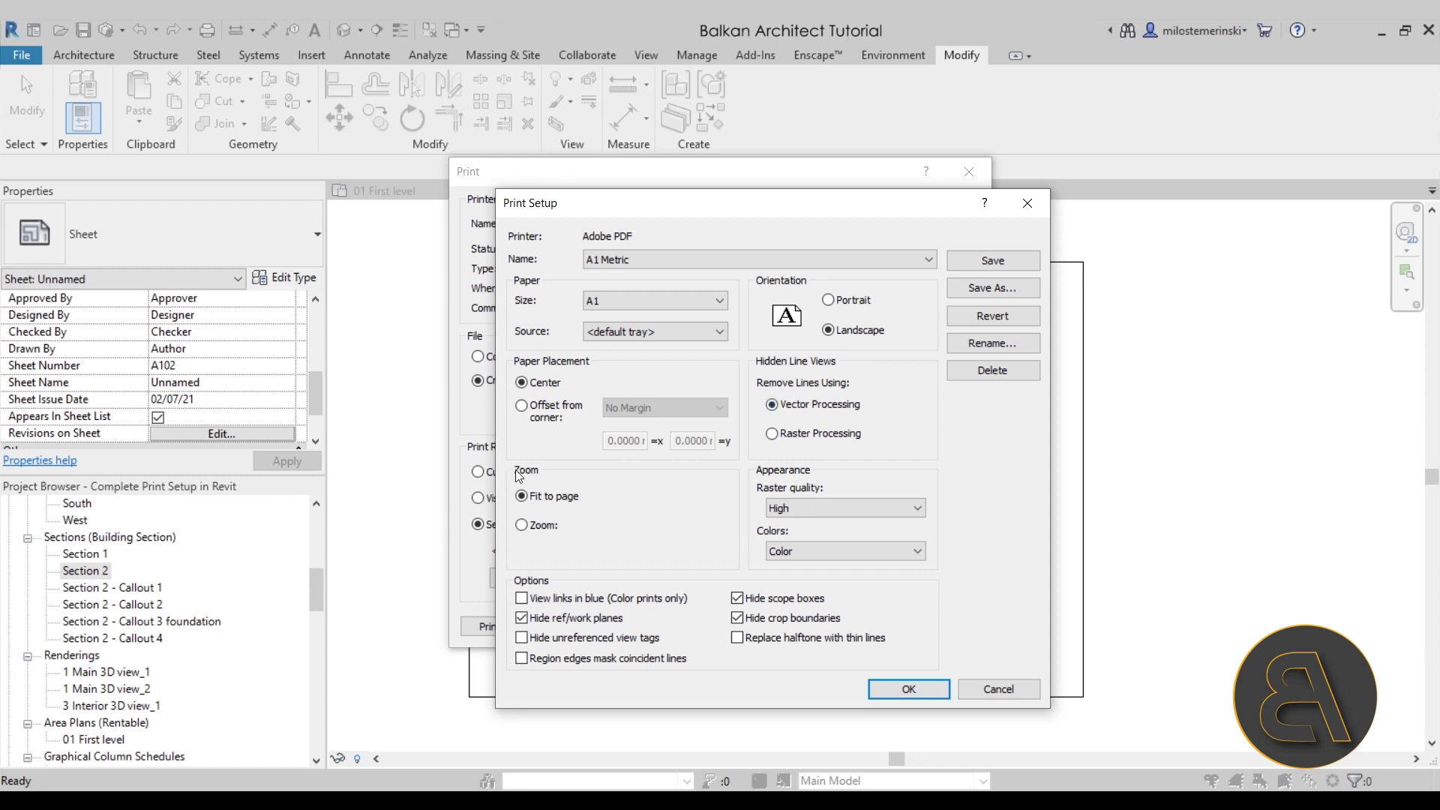
left_click(522, 525)
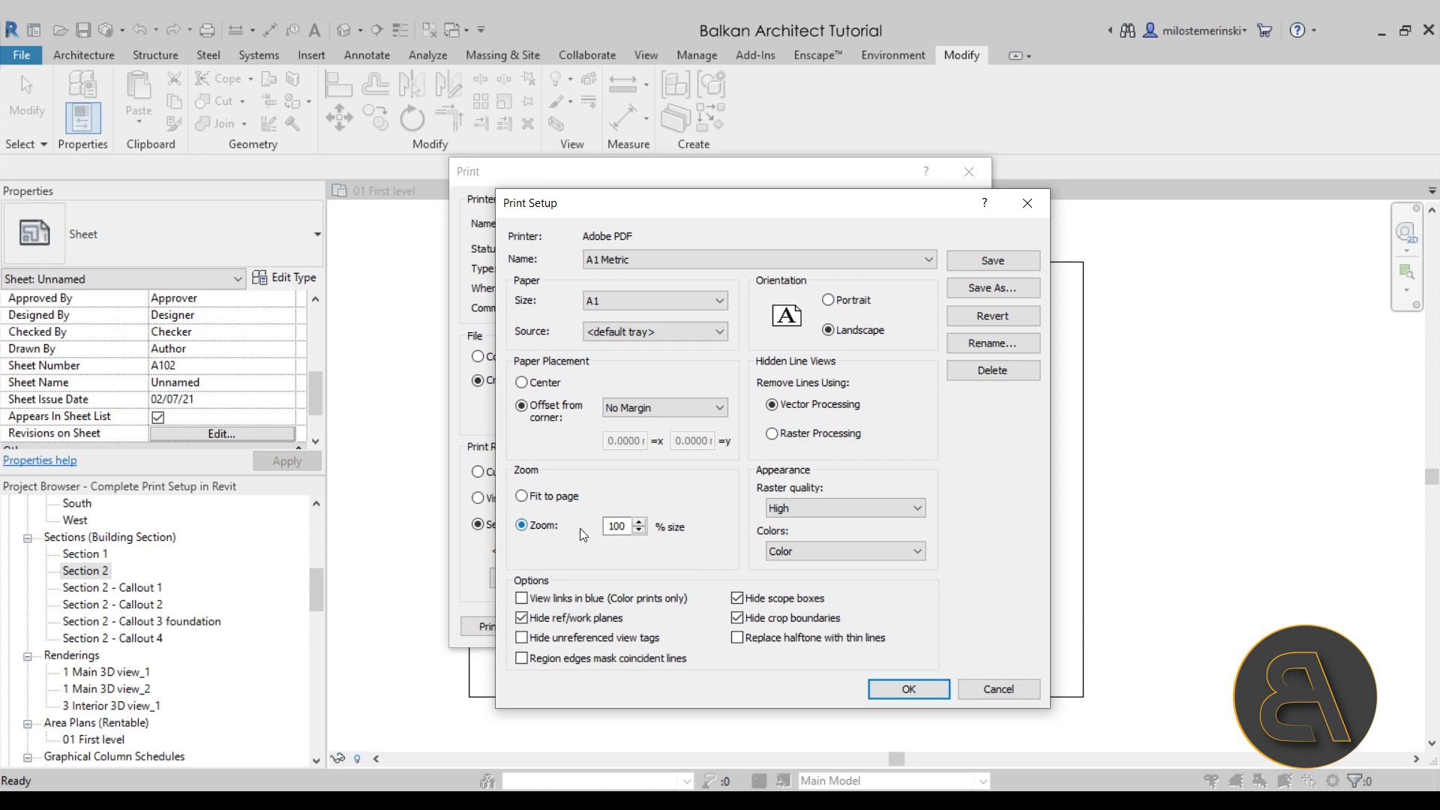
- Set zoom to 100% size, keep High raster quality and Color, and apply the setup
left_click(615, 528)
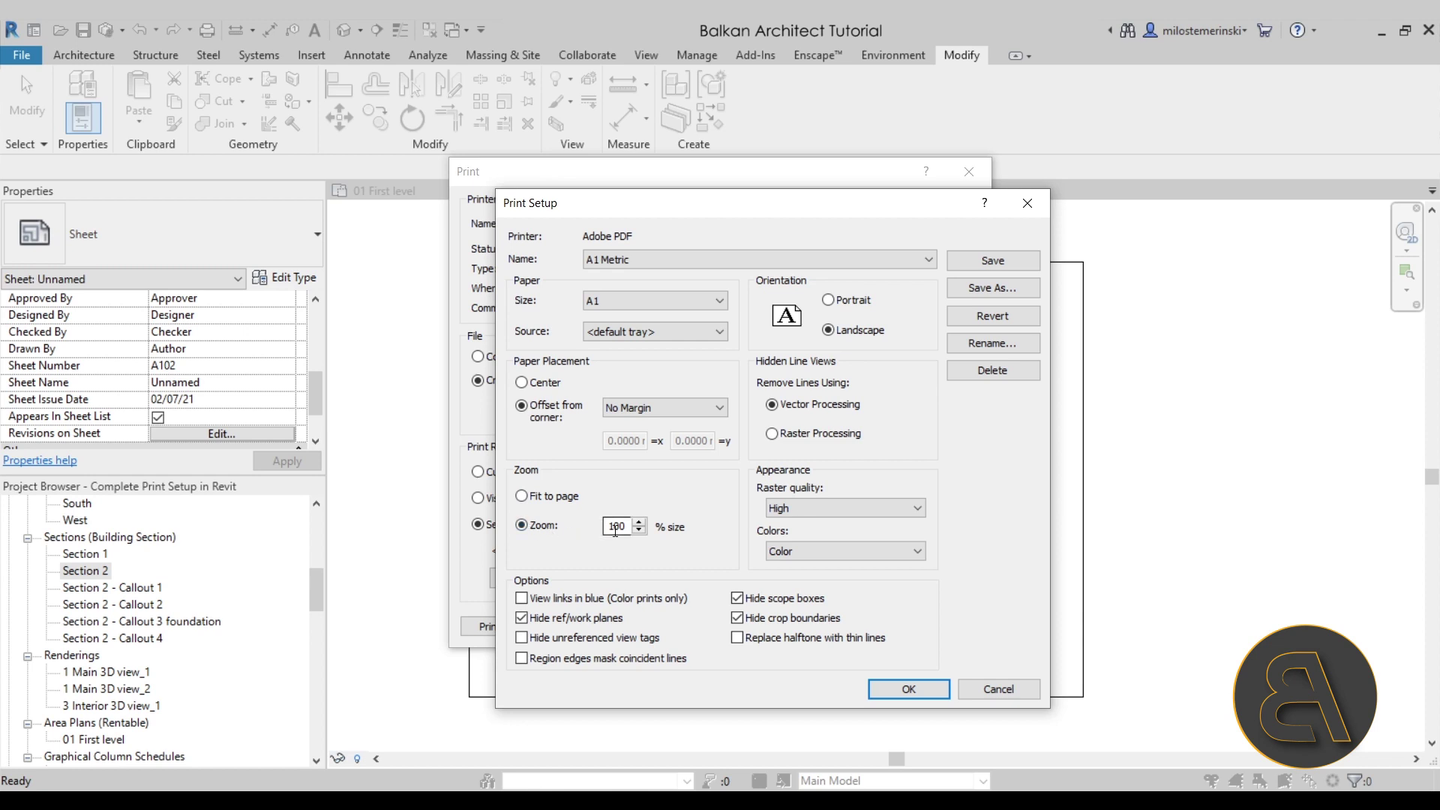
left_click(782, 514)
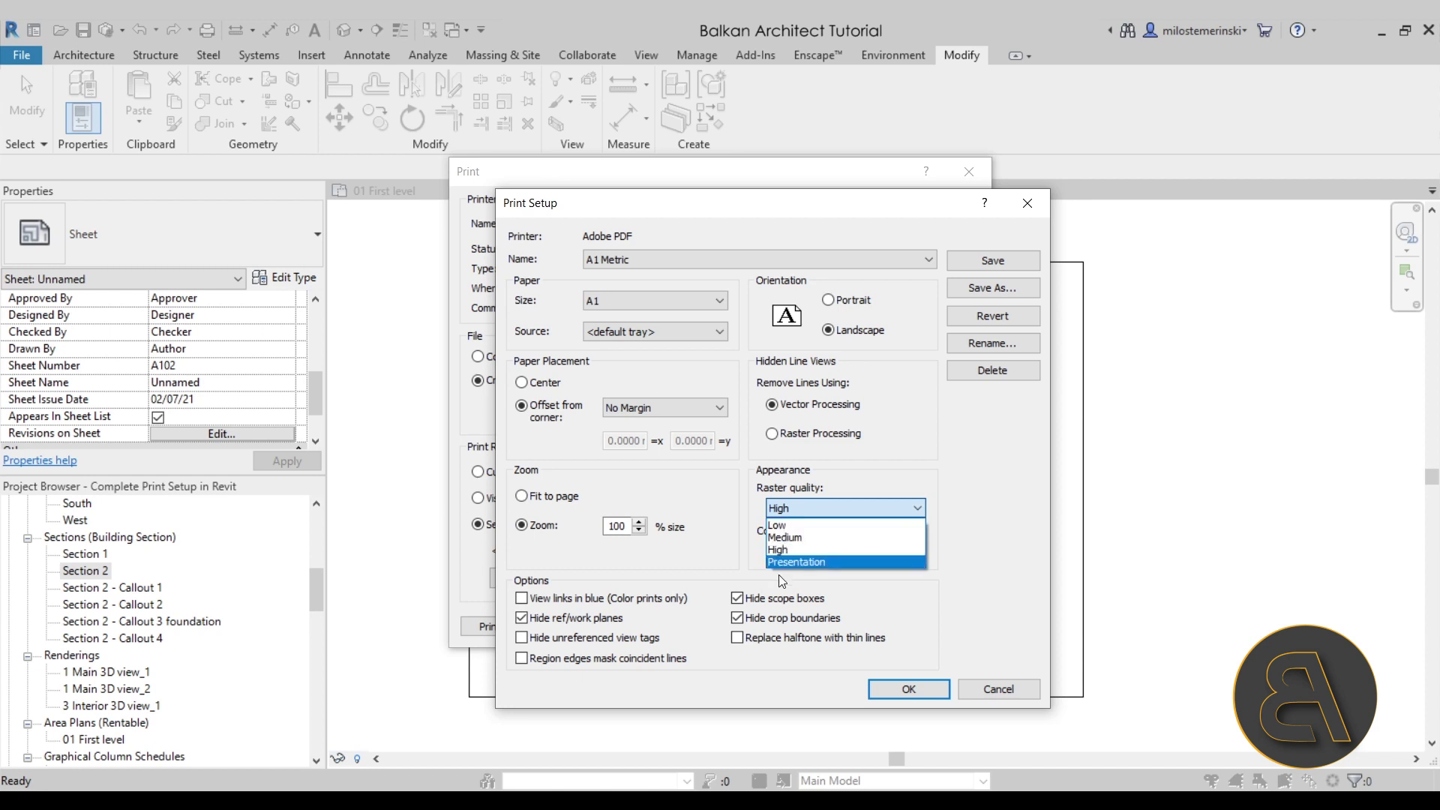
left_click(796, 508)
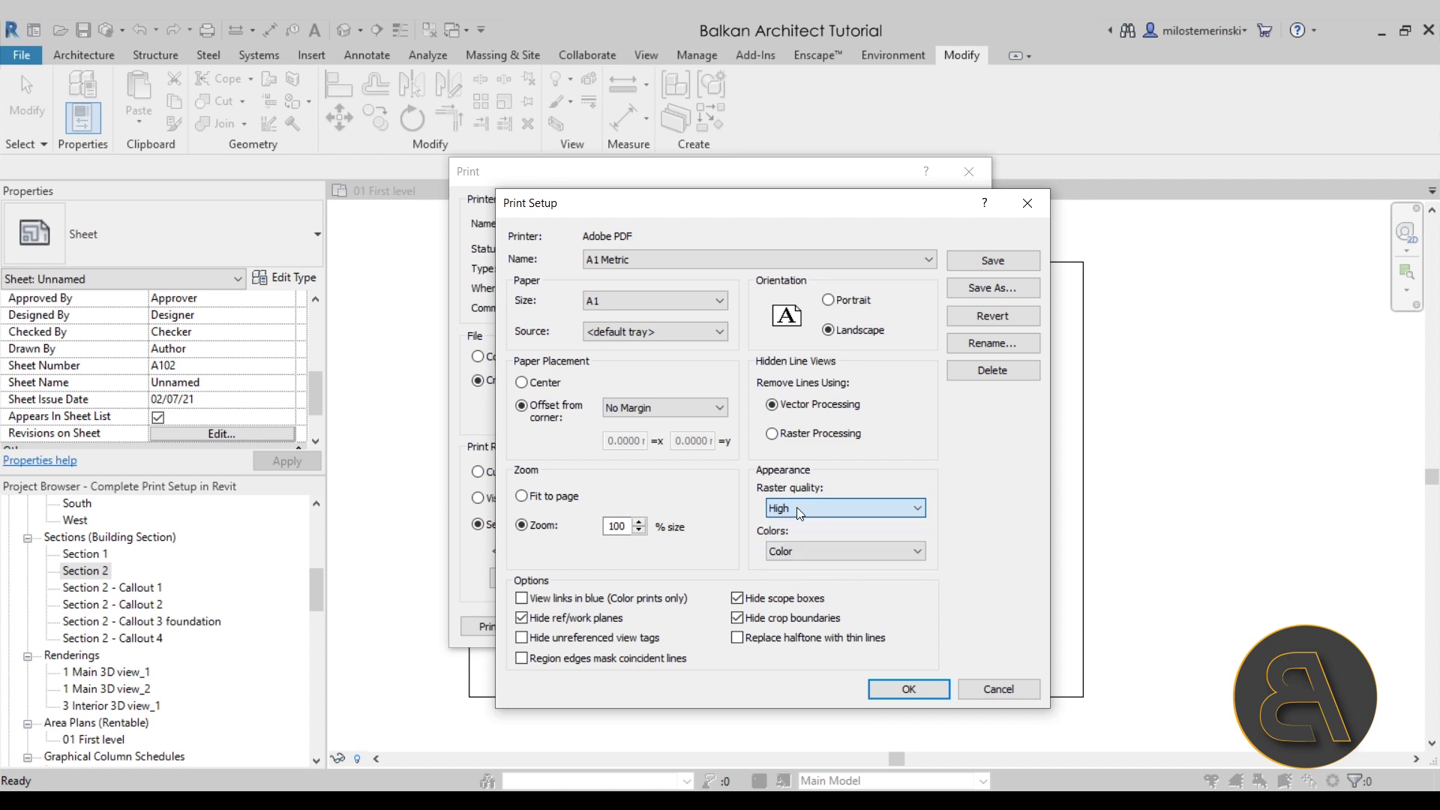
left_click(789, 552)
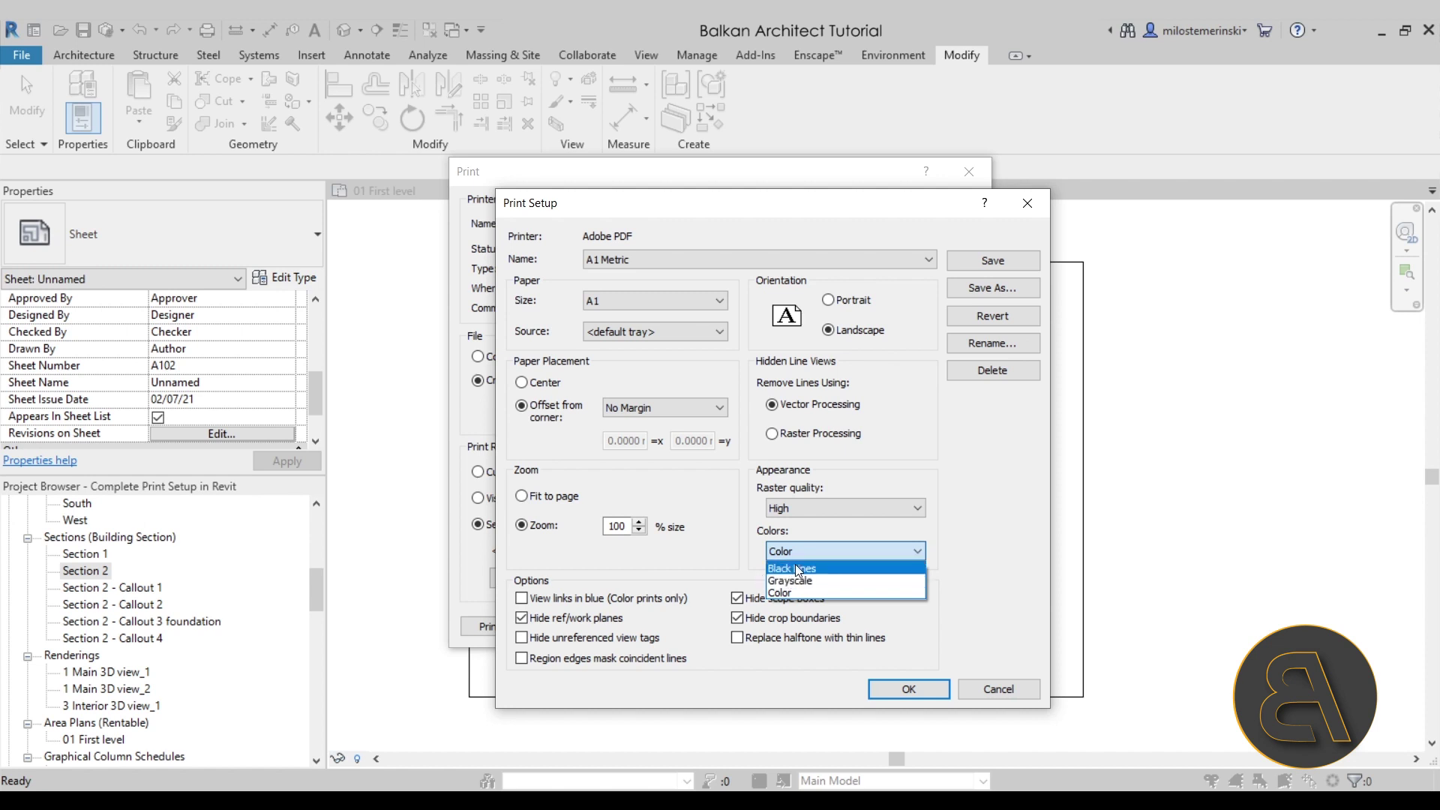
left_click(795, 558)
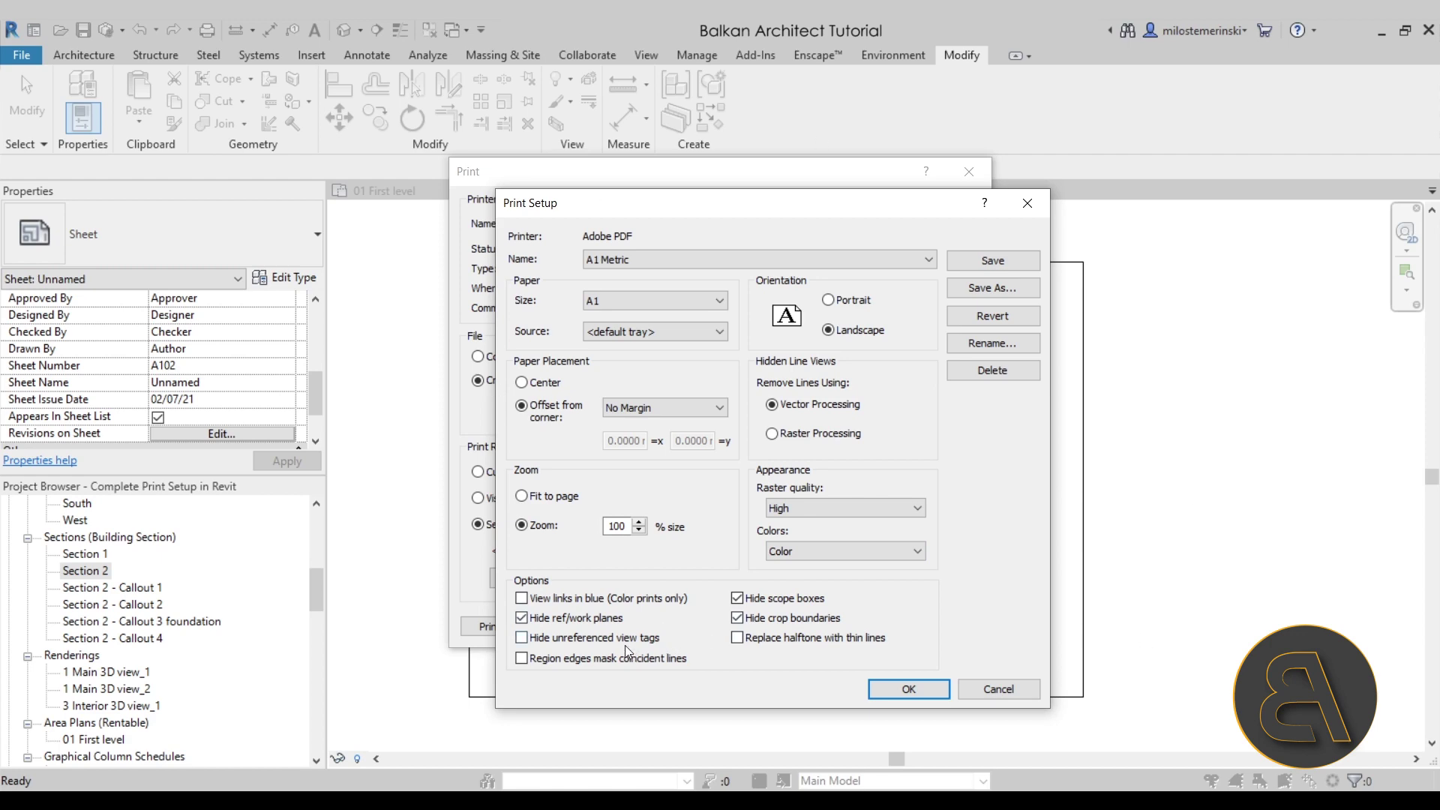
left_click(903, 703)
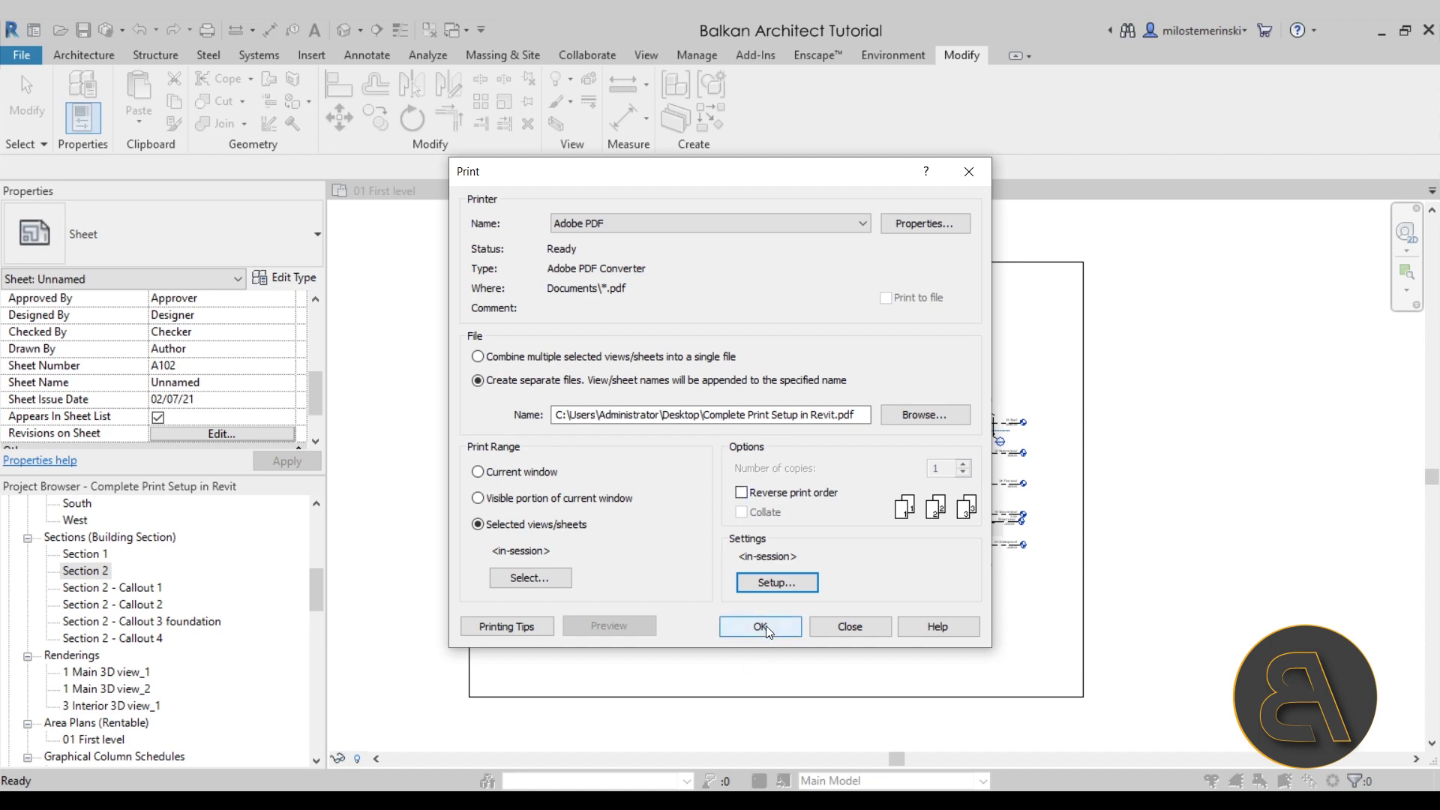
- Close the Print dialog, preview sheet A102's printout, then close the preview
left_click(849, 627)
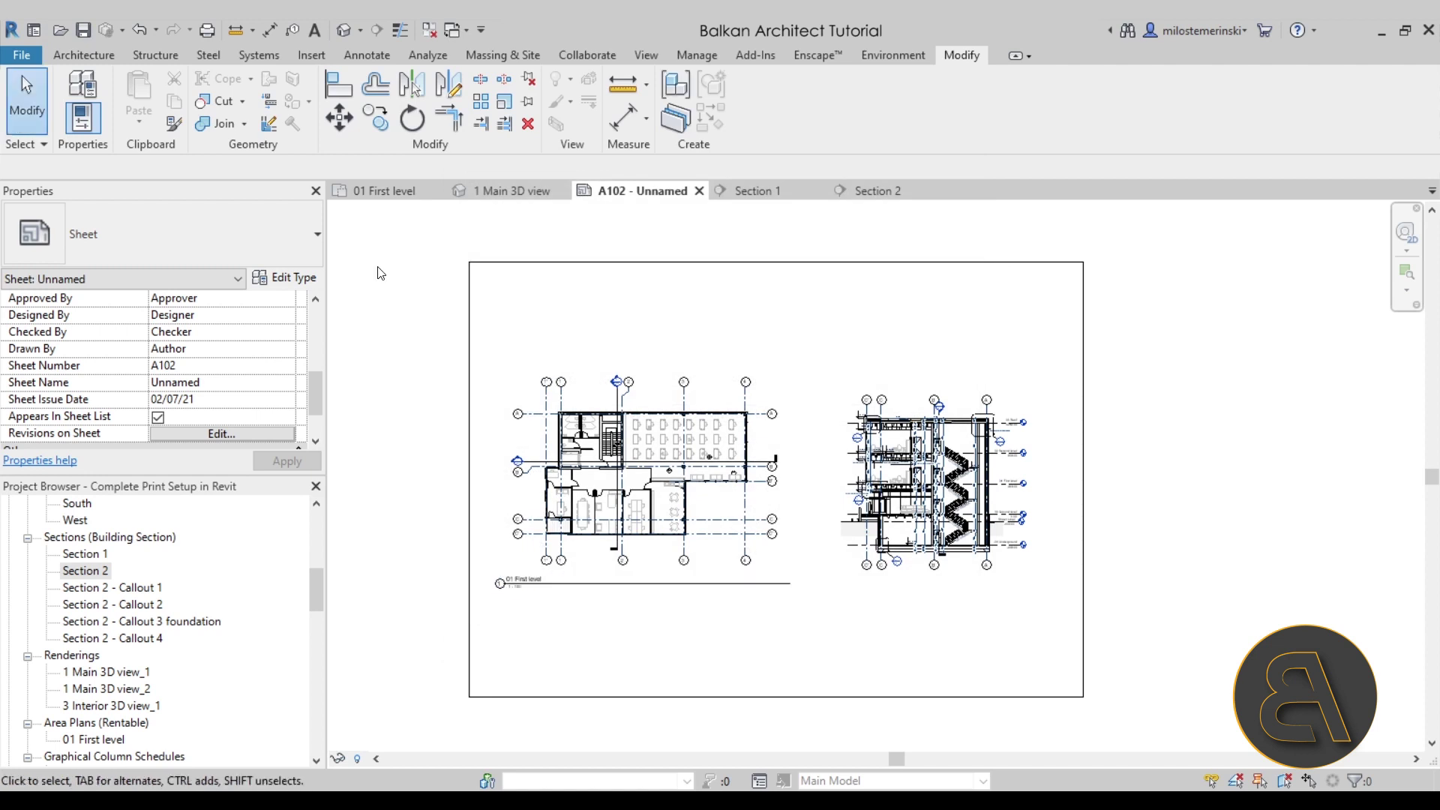
left_click(21, 57)
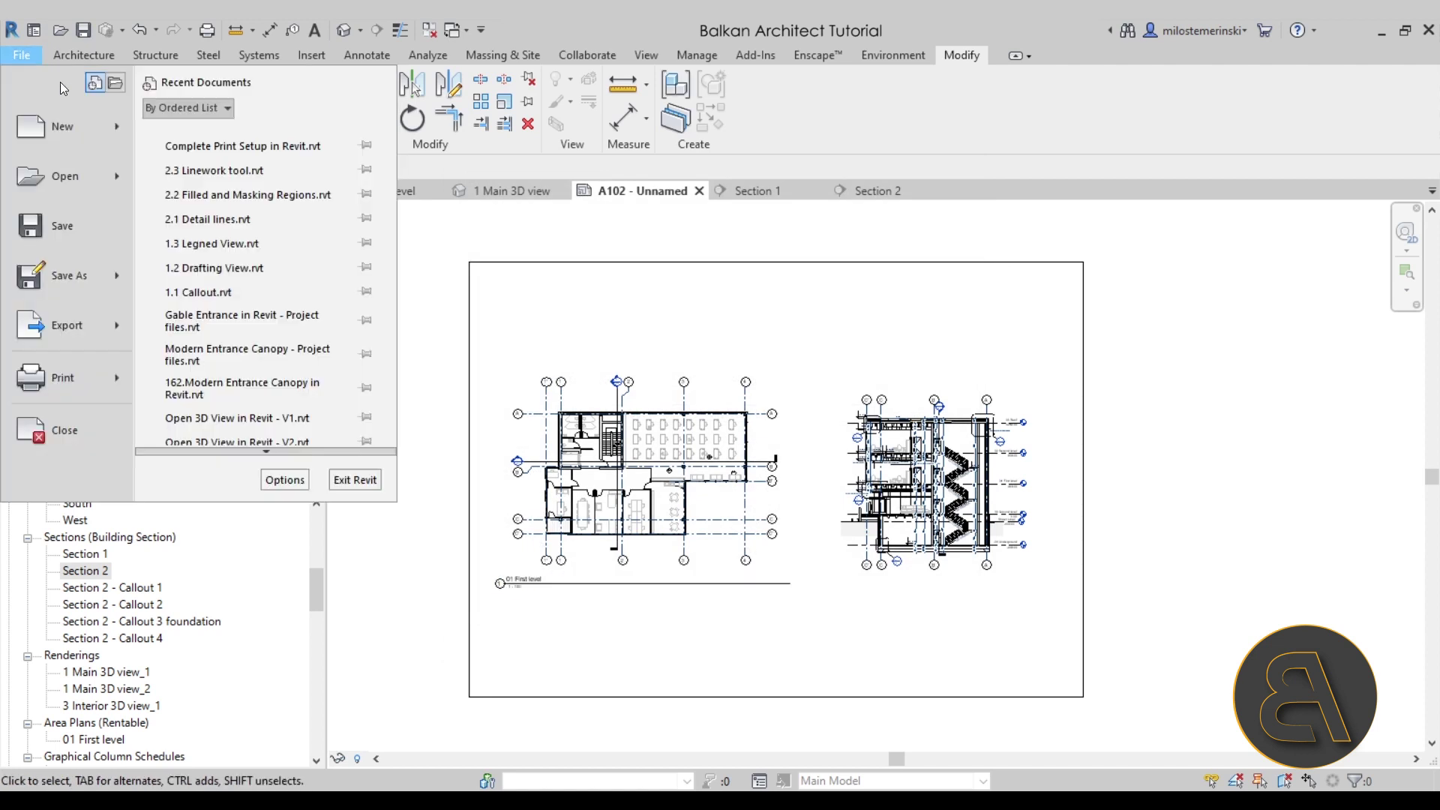
mouse_move(60, 387)
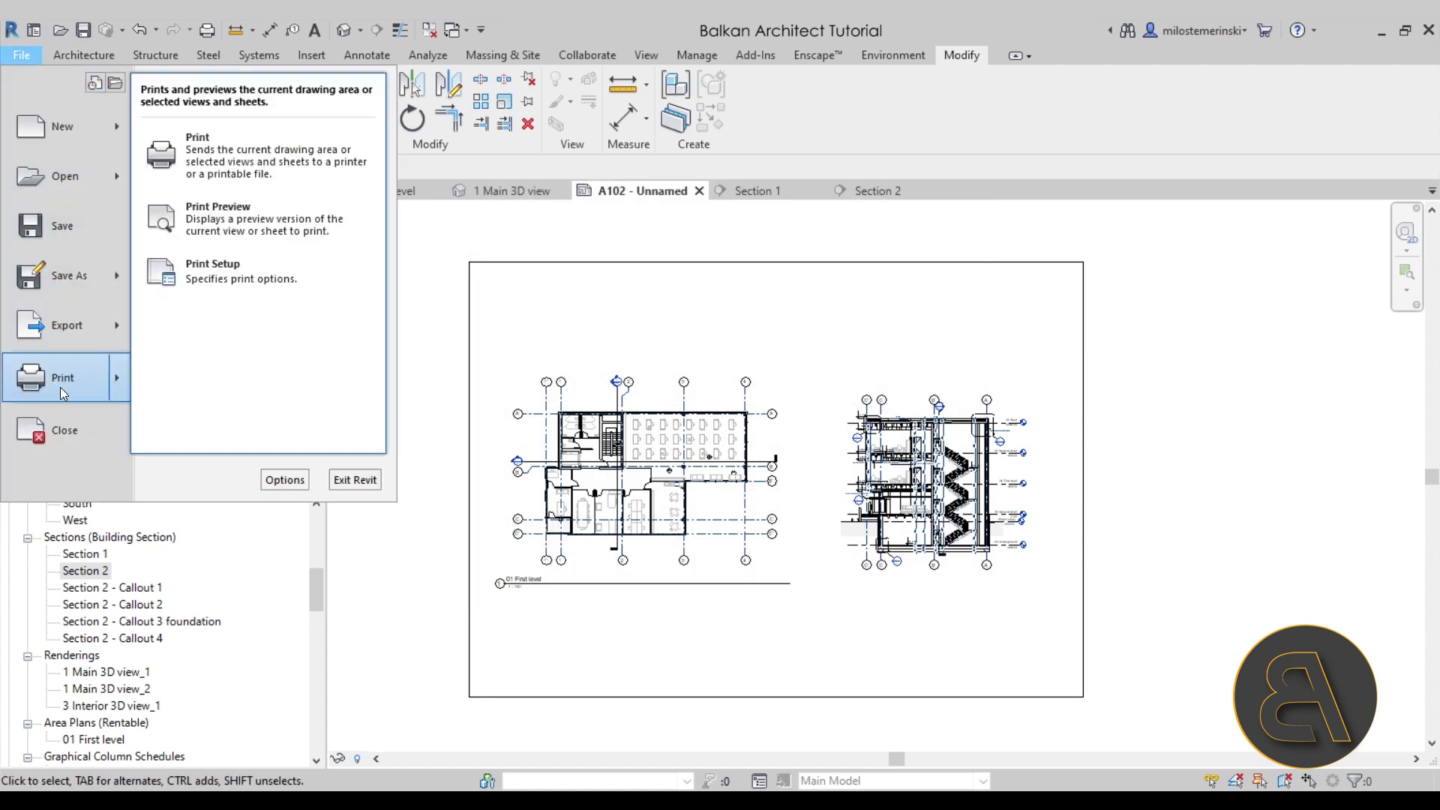
left_click(210, 226)
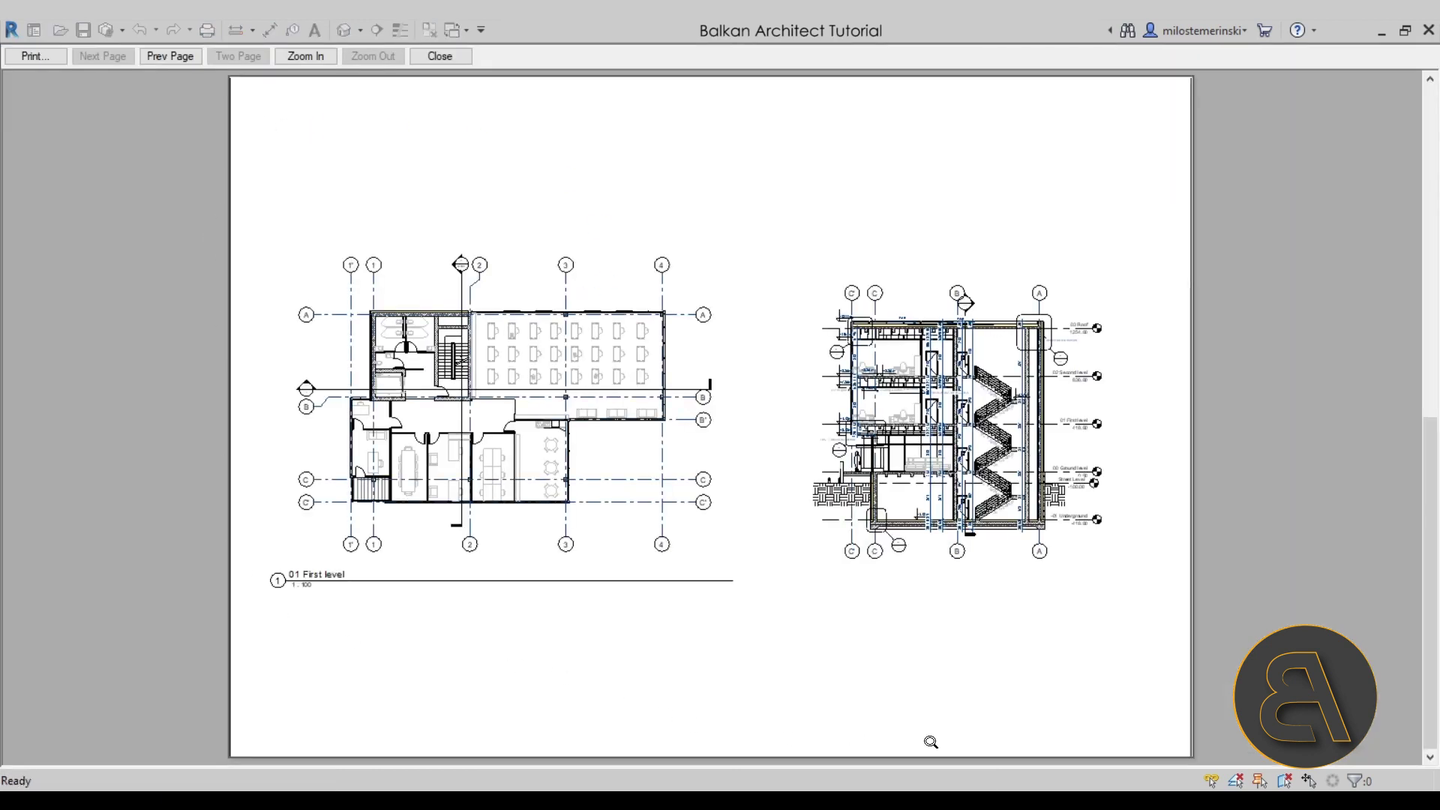
left_click(451, 57)
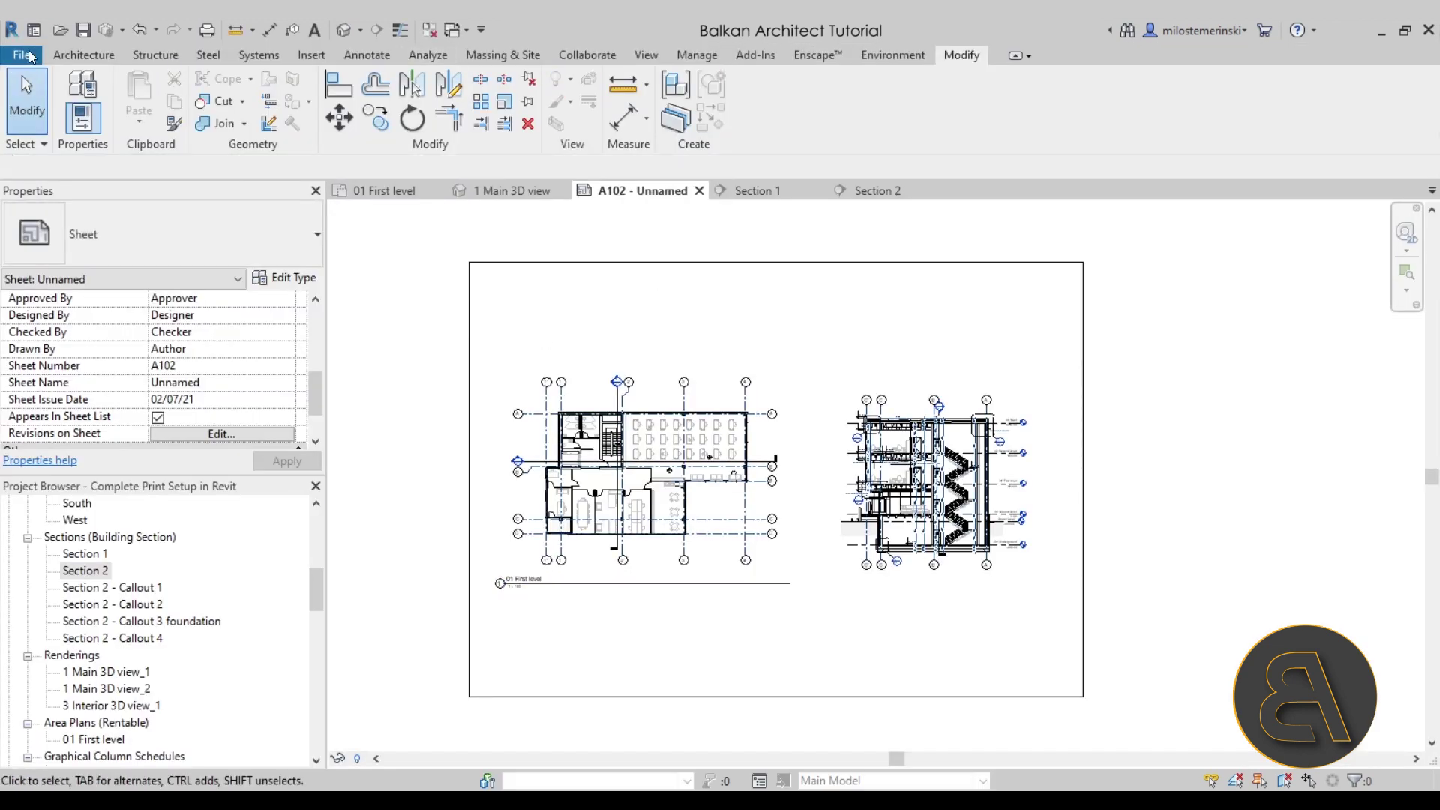
left_click(27, 56)
- Print sheet A102 as a separate PDF file saved on the Desktop
mouse_move(78, 369)
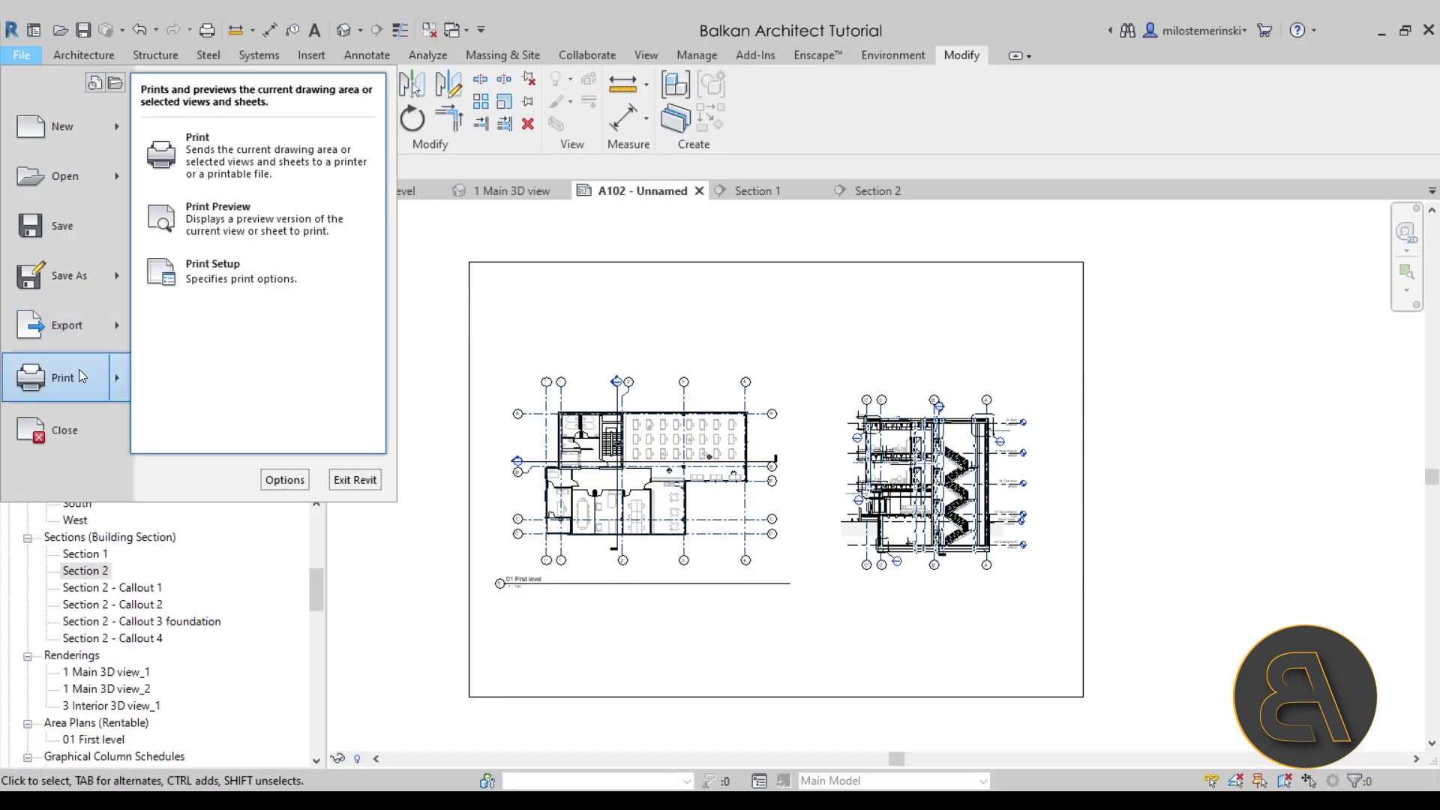
left_click(195, 160)
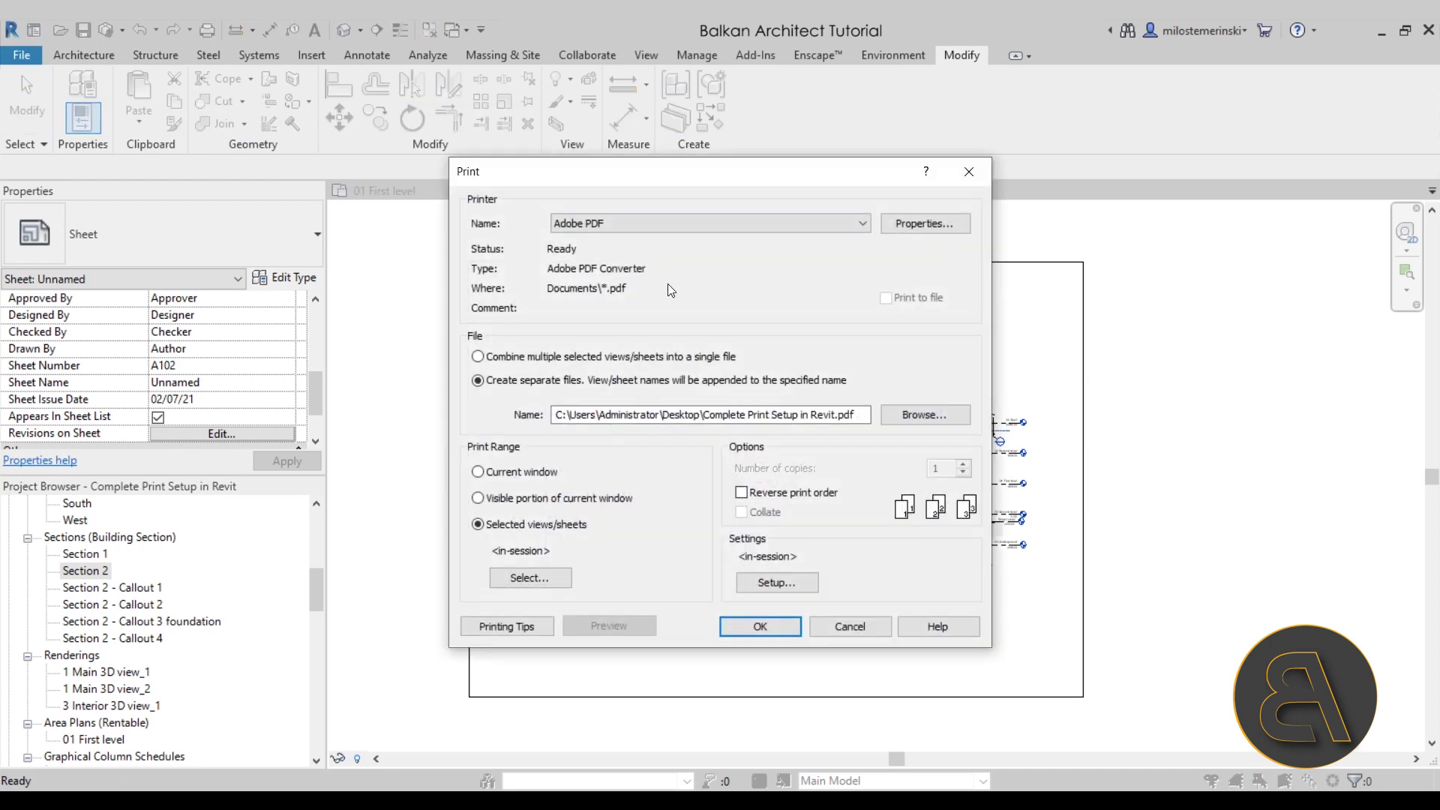
left_click(775, 582)
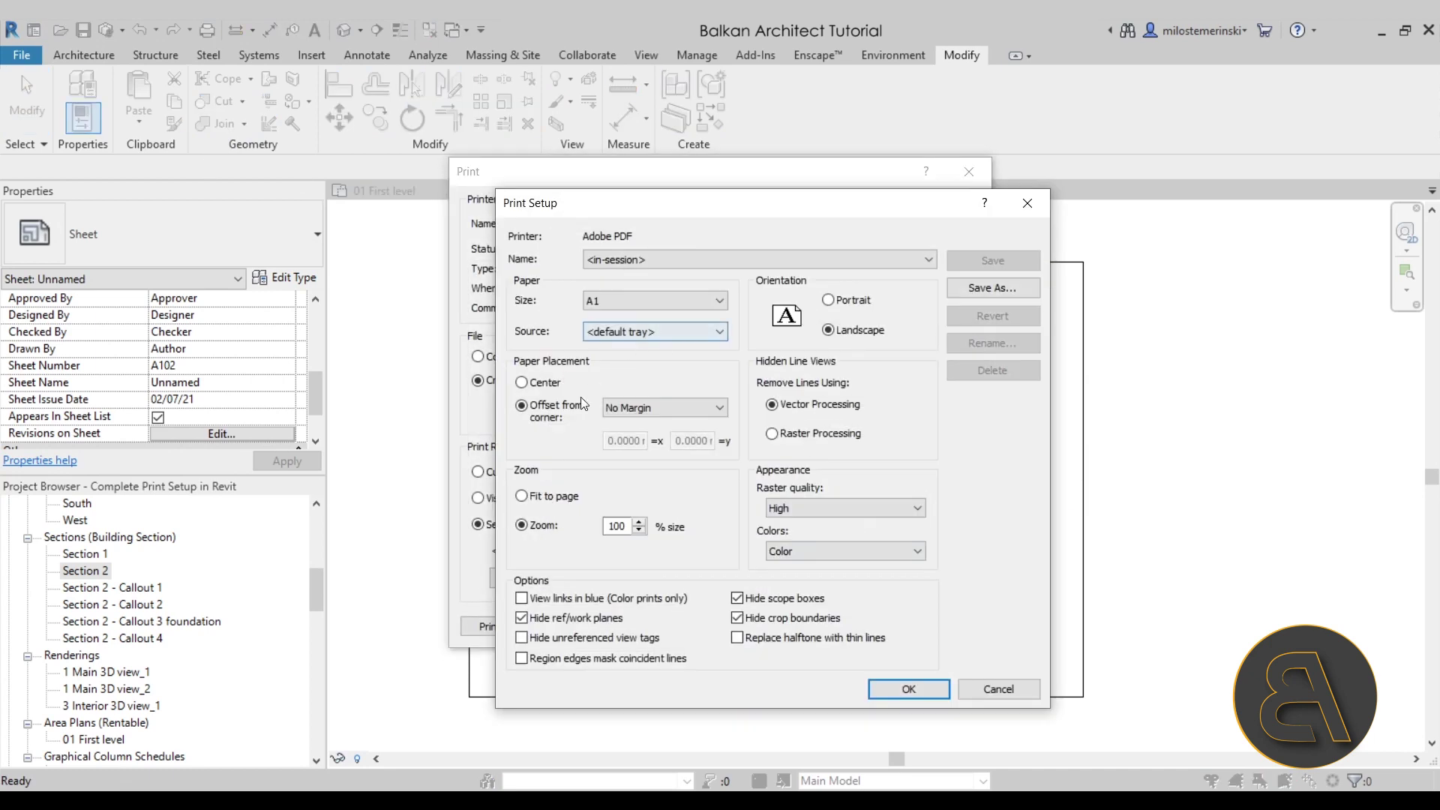
key("Return")
left_click(781, 630)
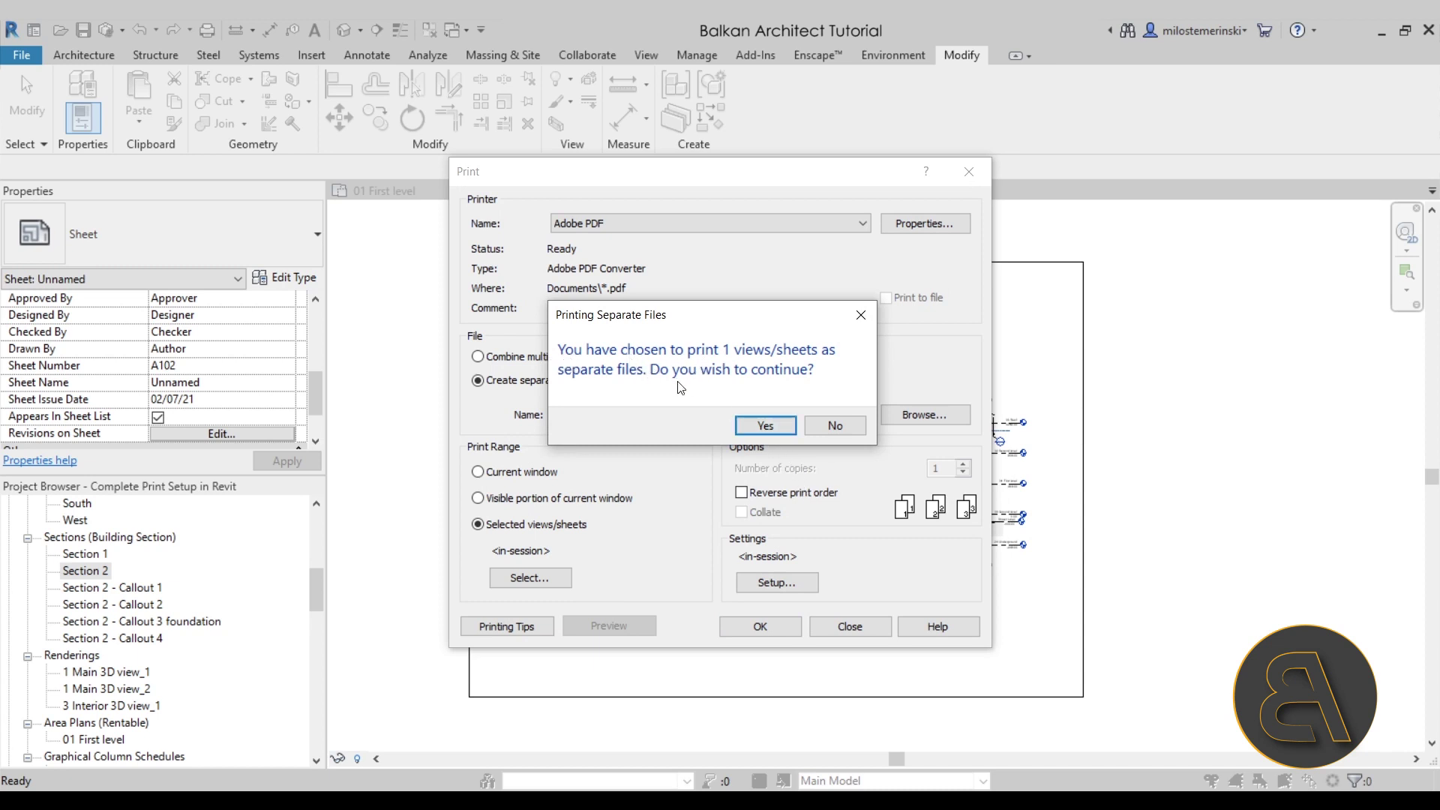
left_click(754, 431)
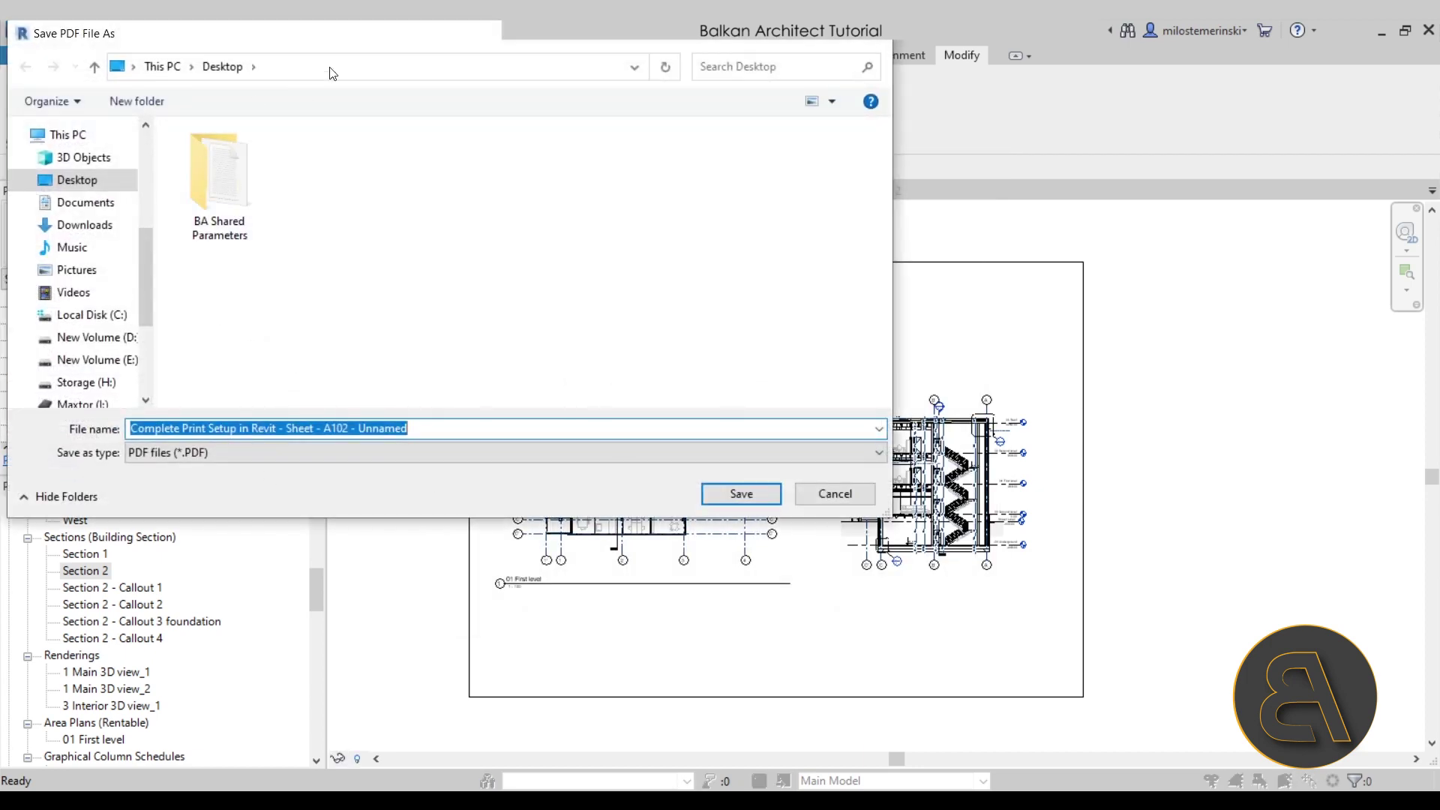
left_click_drag(331, 39, 434, 125)
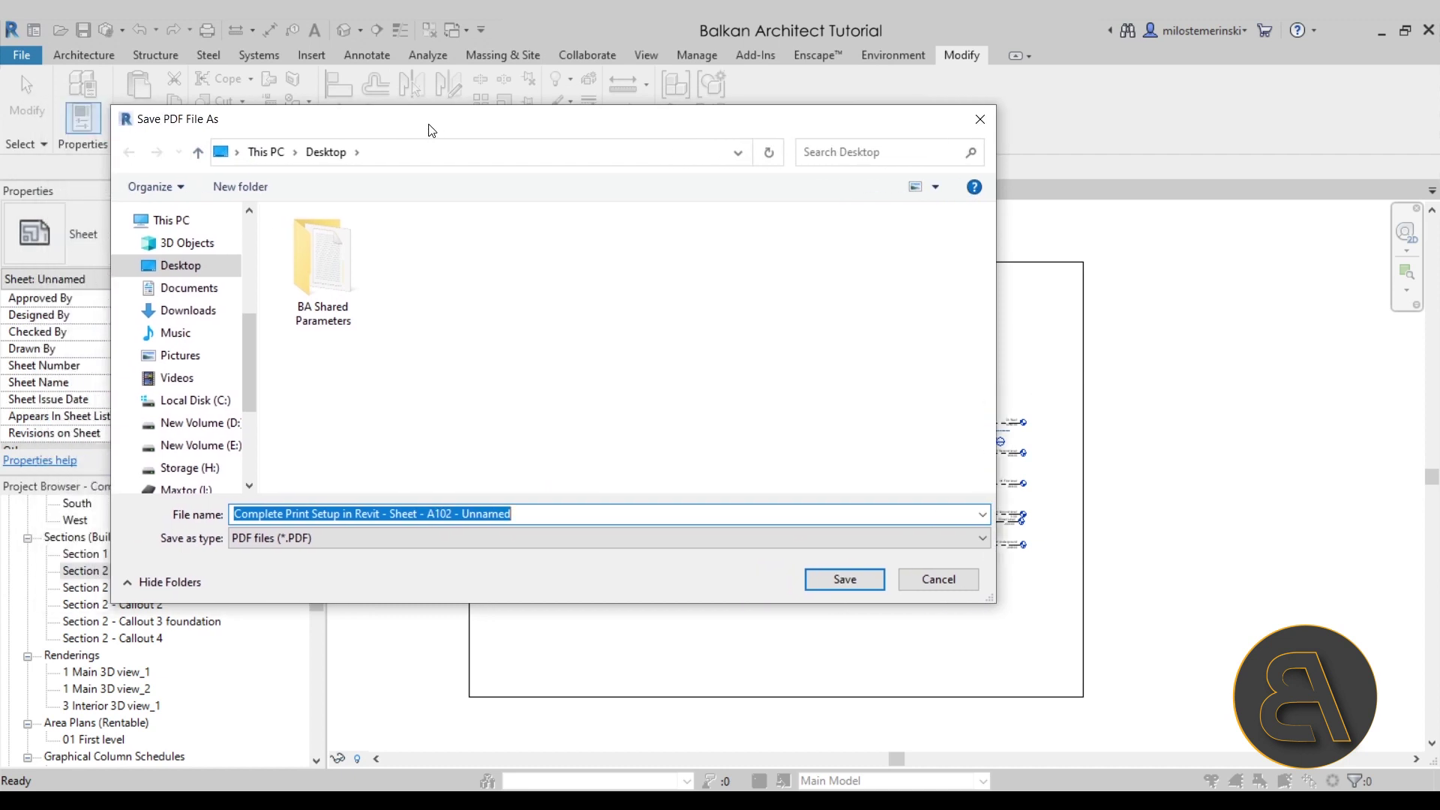
left_click_drag(437, 130, 445, 150)
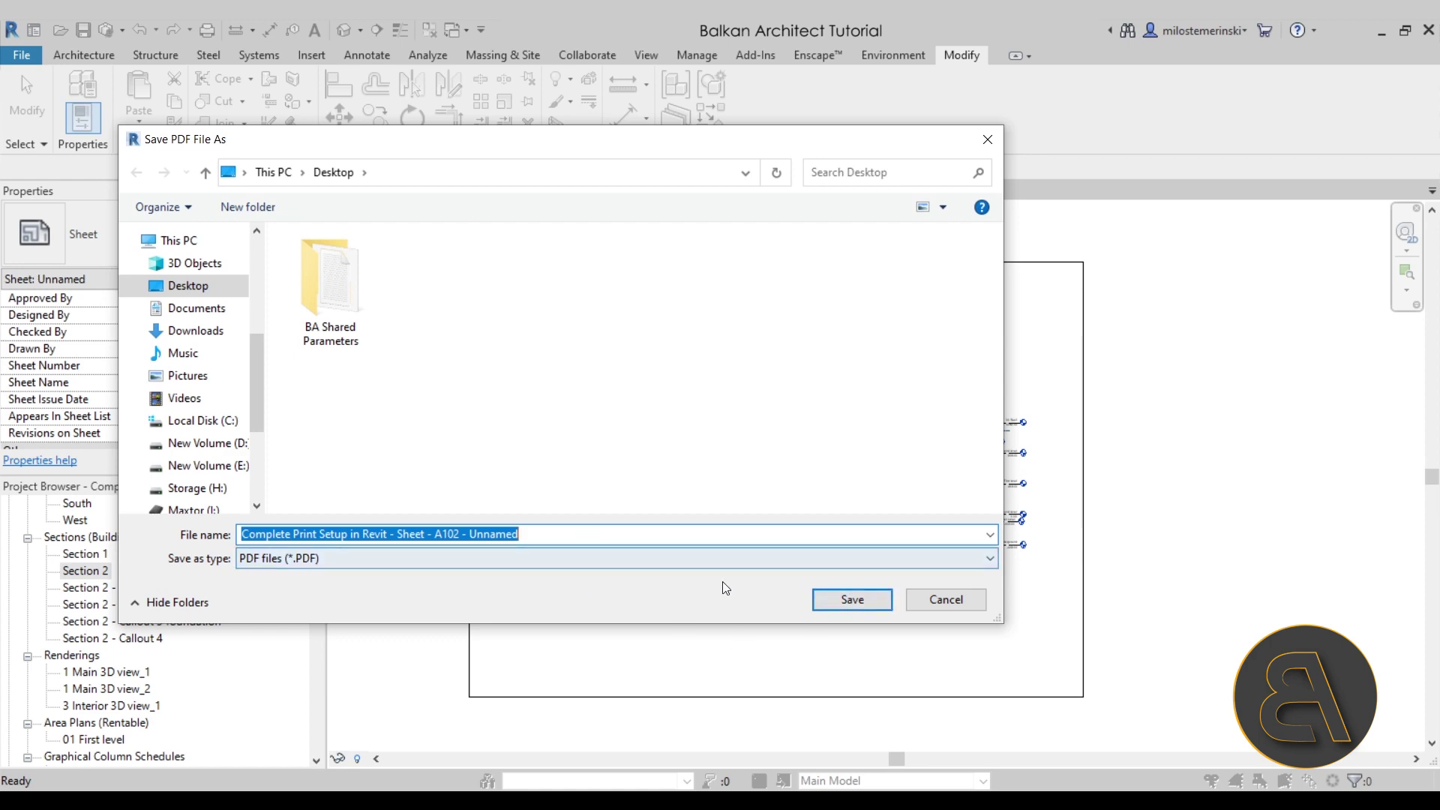
left_click(843, 602)
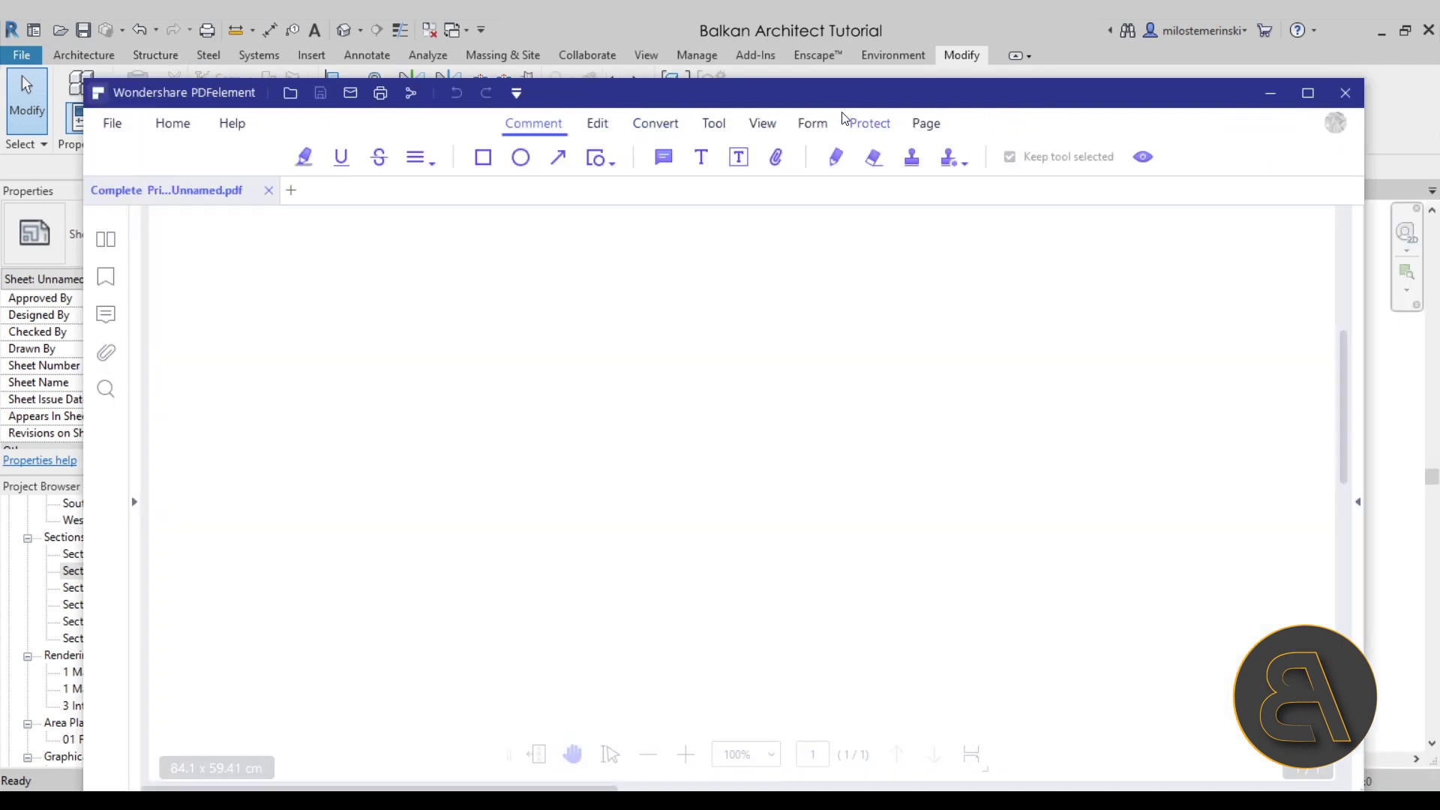
- Nudge the PDFelement window up and right, then scroll over the plan and Section 2 drawing
mouse_move(769, 109)
left_mouse_down()
mouse_move(797, 103)
mouse_move(789, 93)
left_mouse_up()
scroll(862, 438, "down", 6)
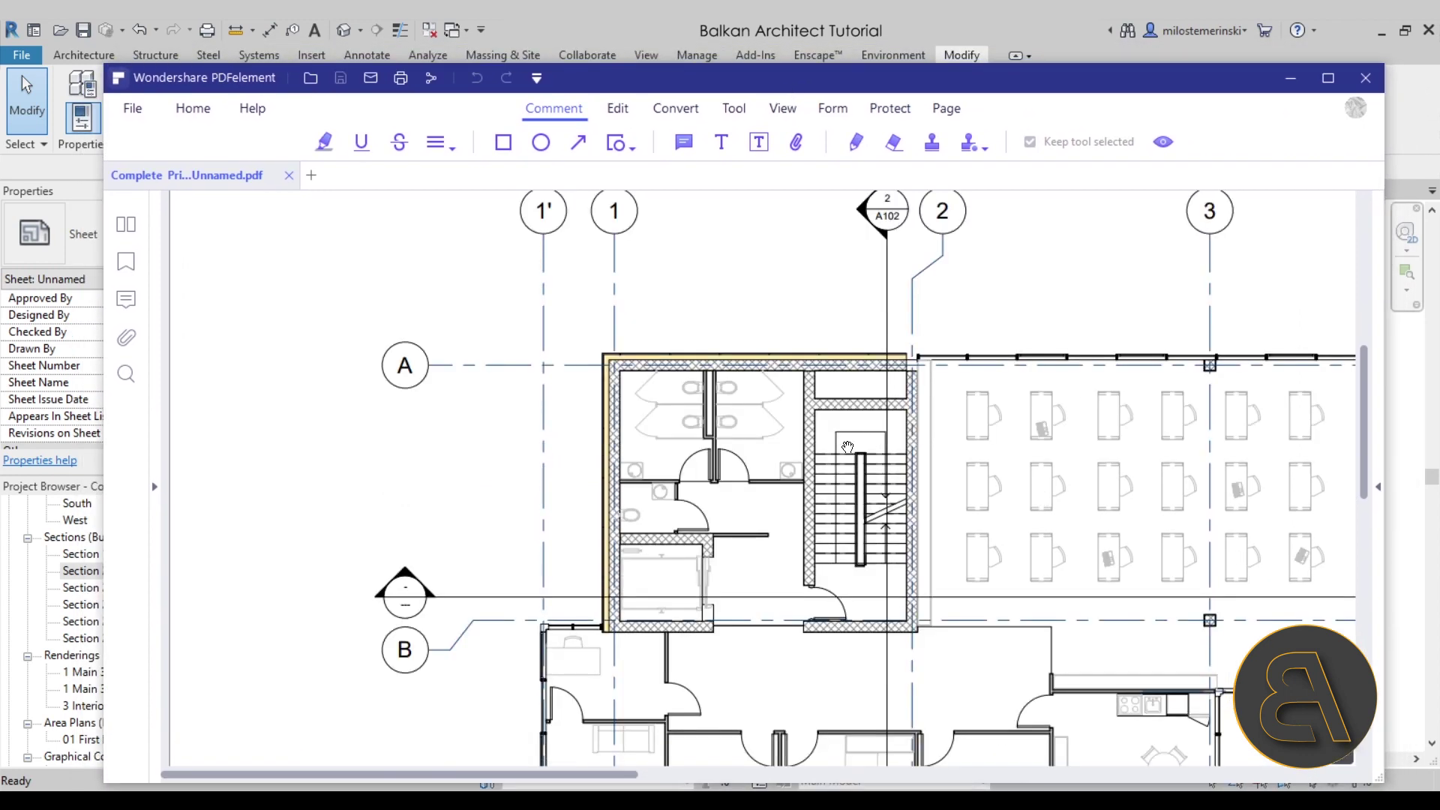
scroll(666, 390, "up", 3)
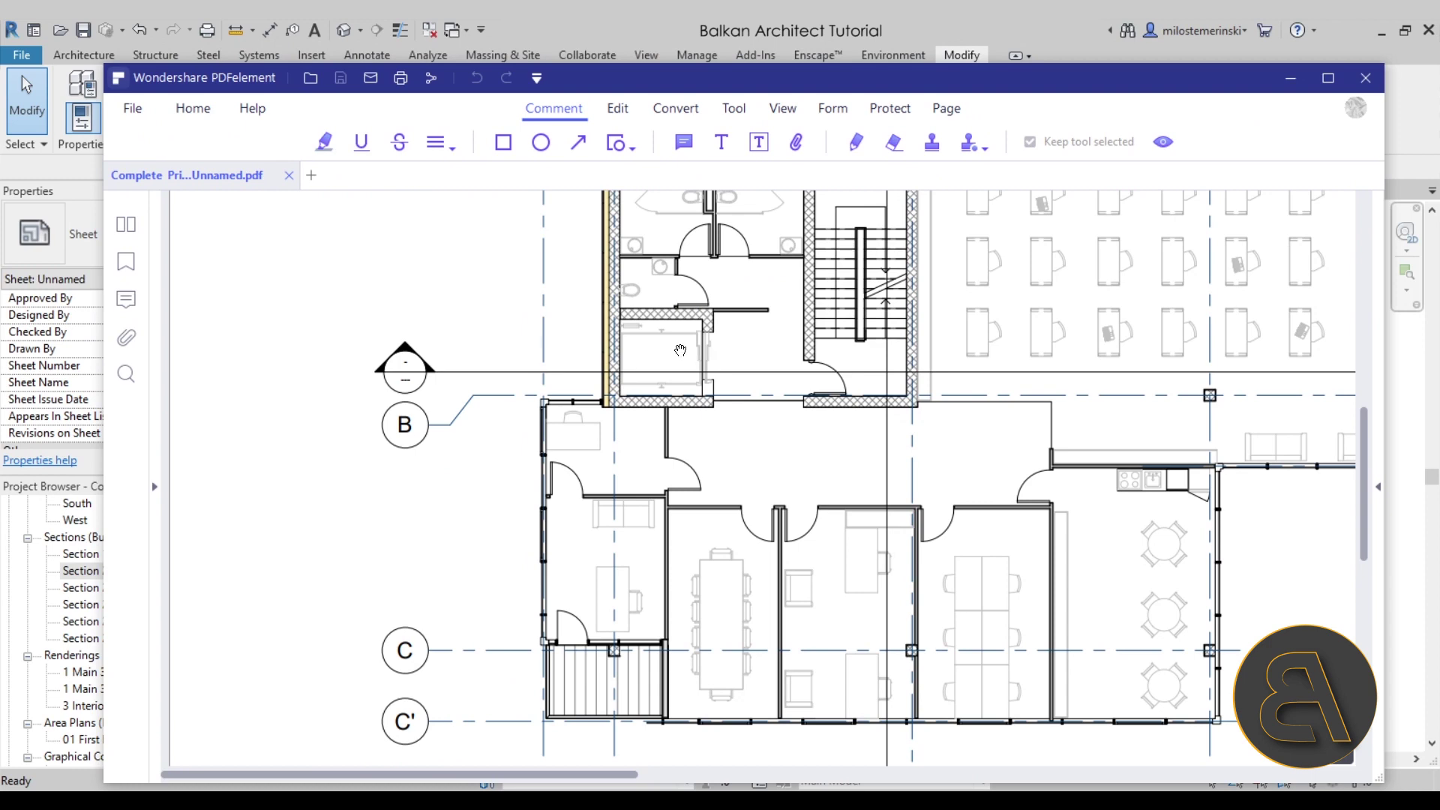
scroll(692, 412, "down", 3)
scroll(691, 412, "down", 6)
scroll(707, 418, "up", 6)
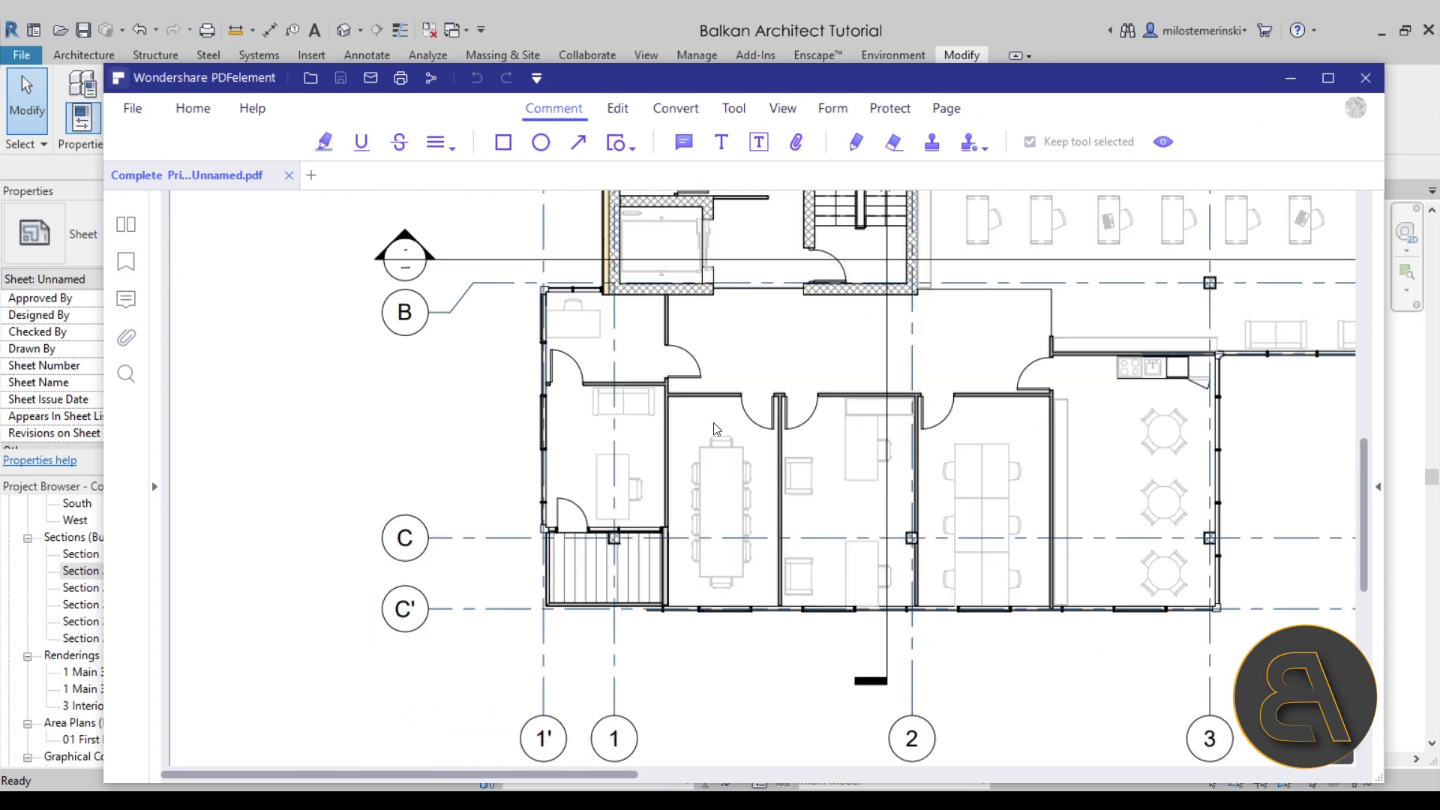
key("alt+space")
key("Escape")
- Zoom and pan across the A102 sheet to frame the whole 01 First level plan
scroll(450, 428, "down", 4, "ctrl")
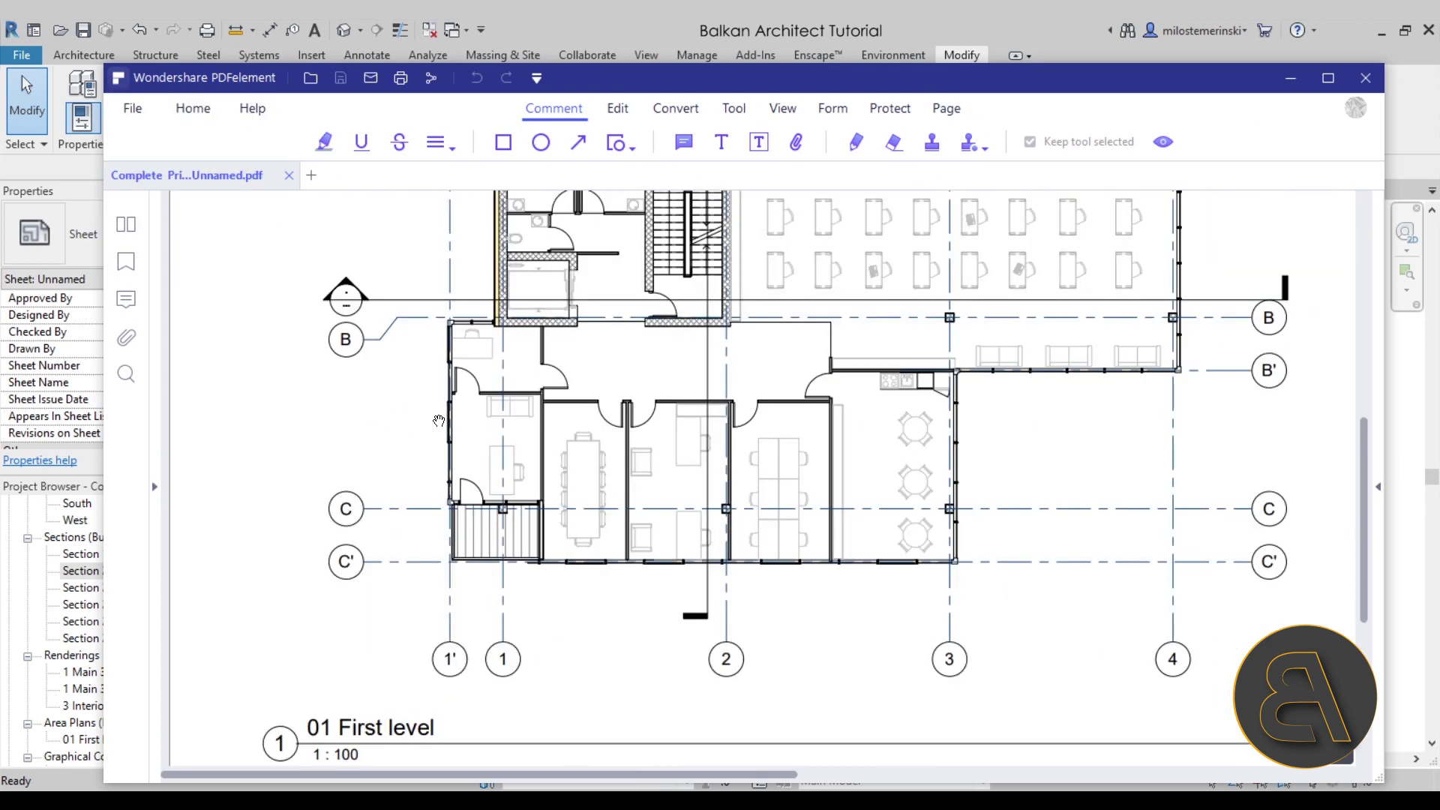
scroll(759, 460, "down", 2, "ctrl")
scroll(790, 296, "up", 4, "ctrl")
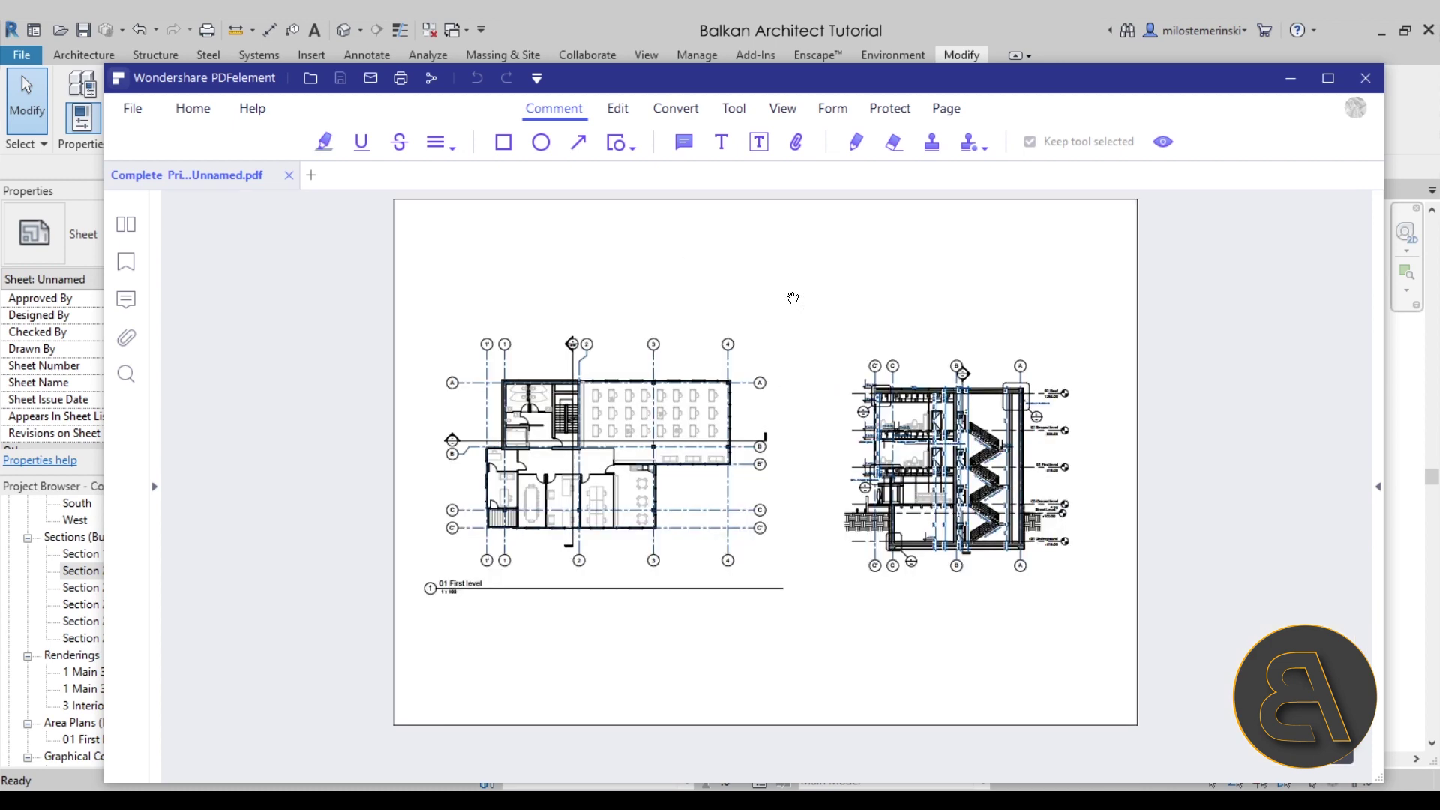
scroll(752, 346, "down", 2)
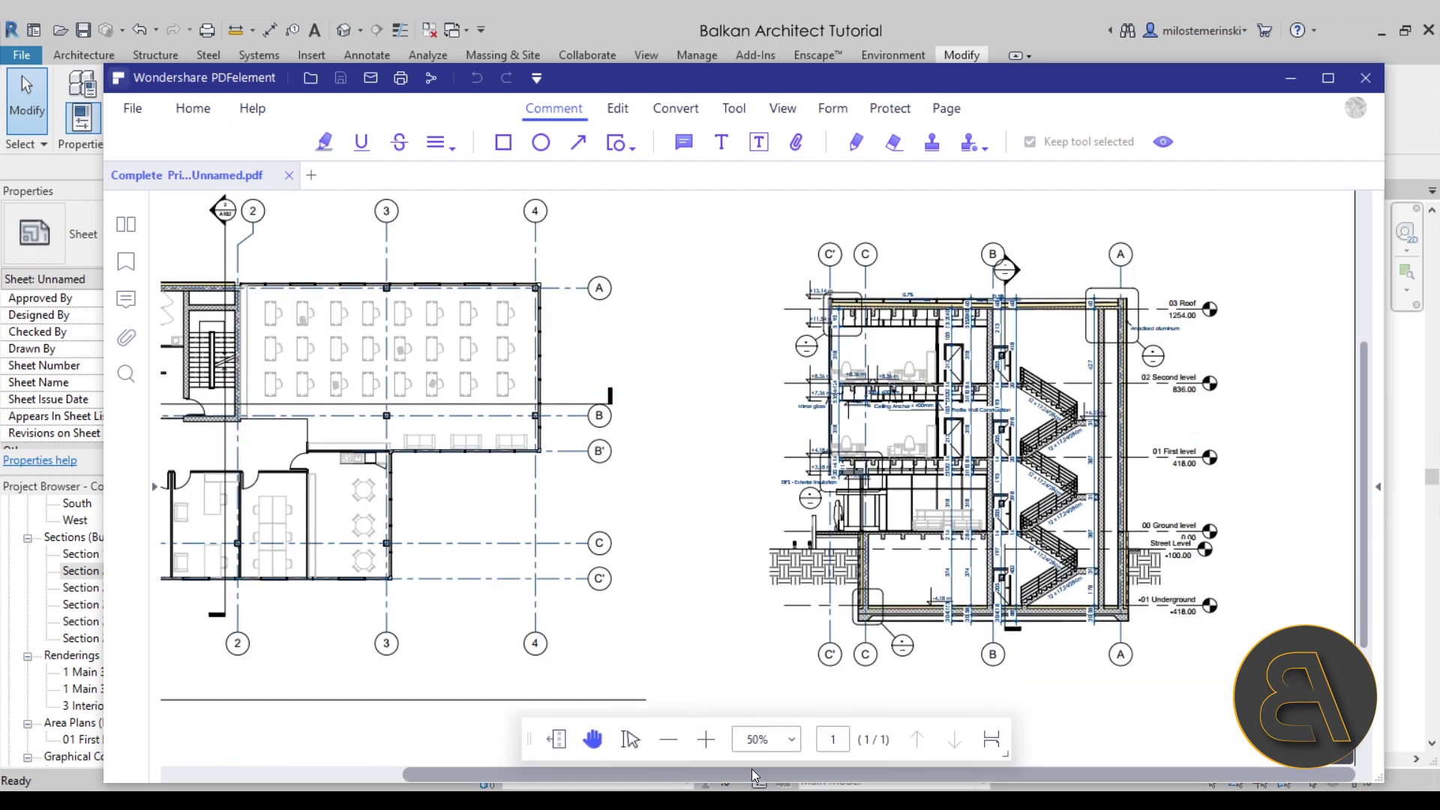
left_click_drag(750, 773, 552, 771)
left_click_drag(475, 535, 494, 535)
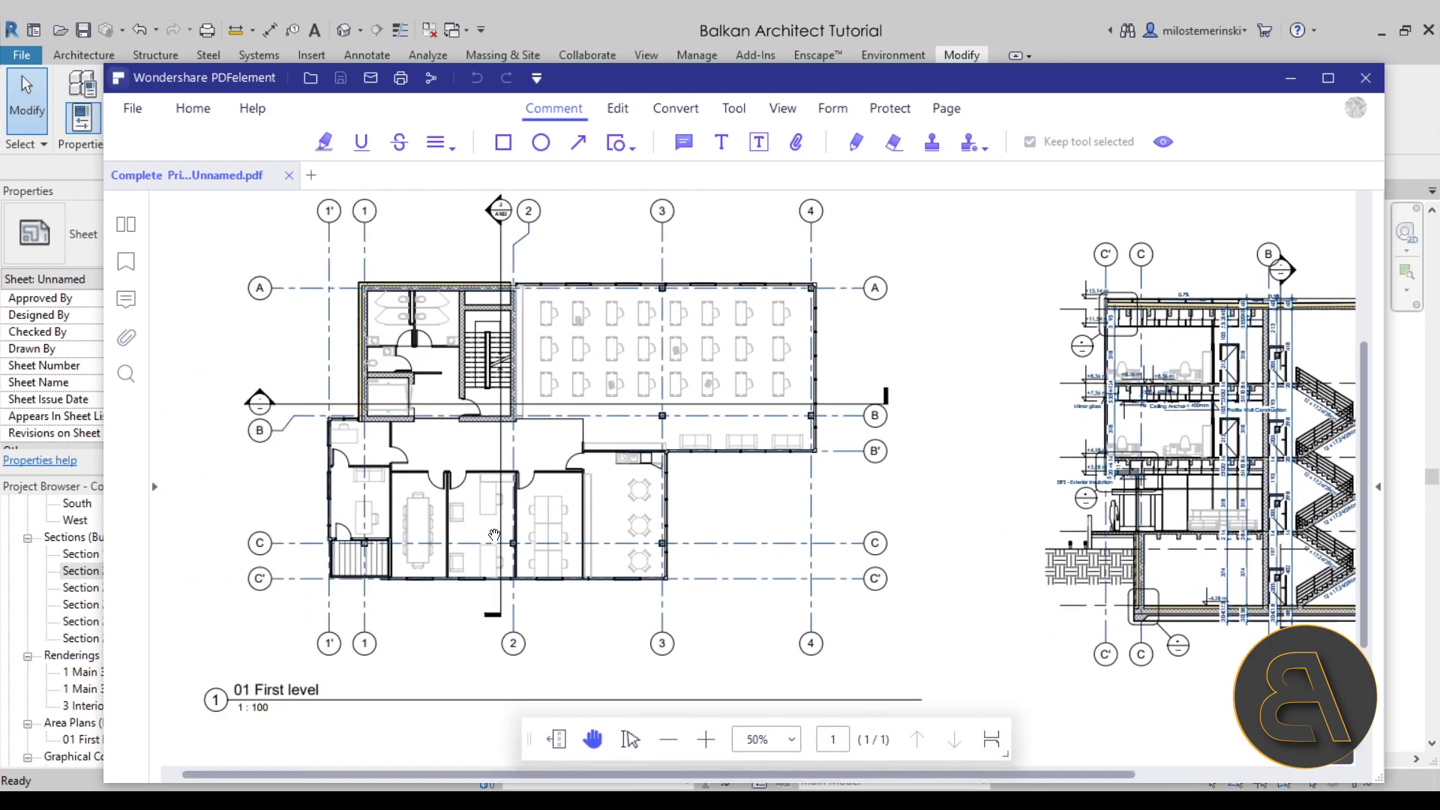